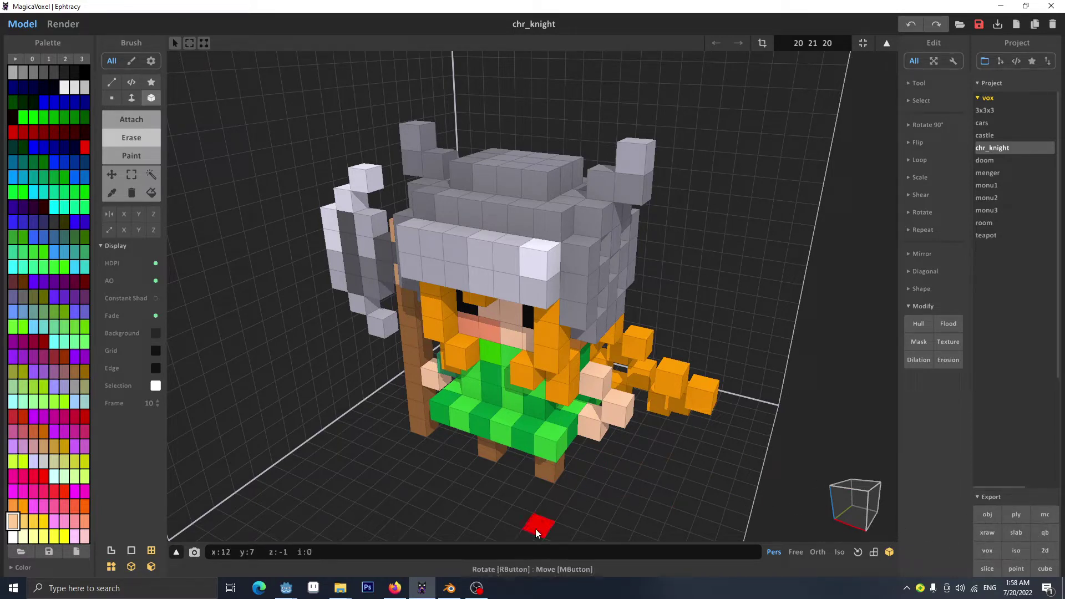
Switch from MagicaVoxel to the Blender scene with the .ply, .vox and .obj knights.
mouse_move(454, 594)
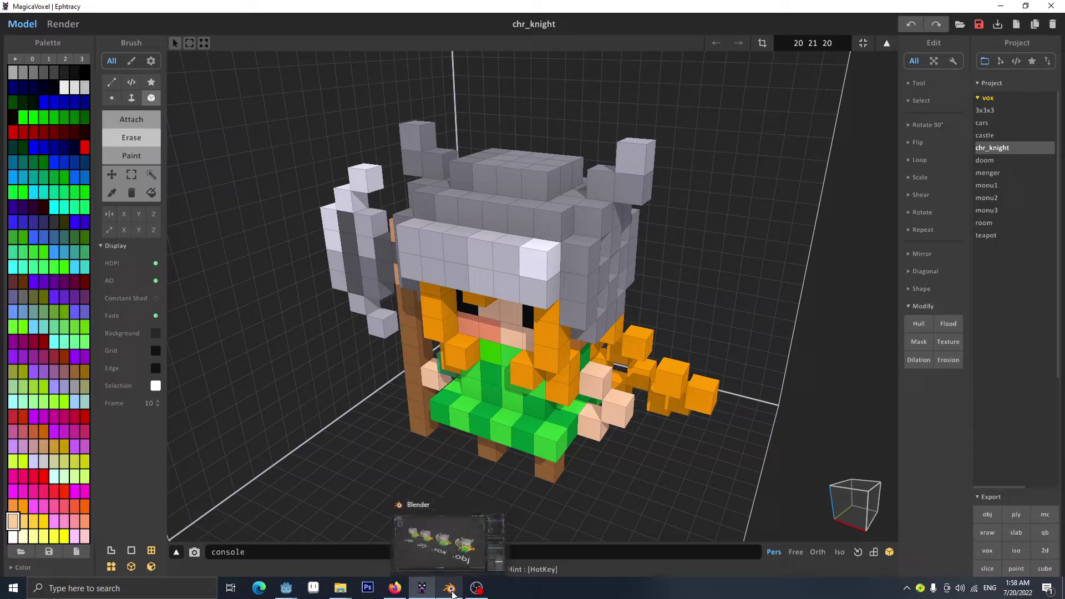
click(450, 589)
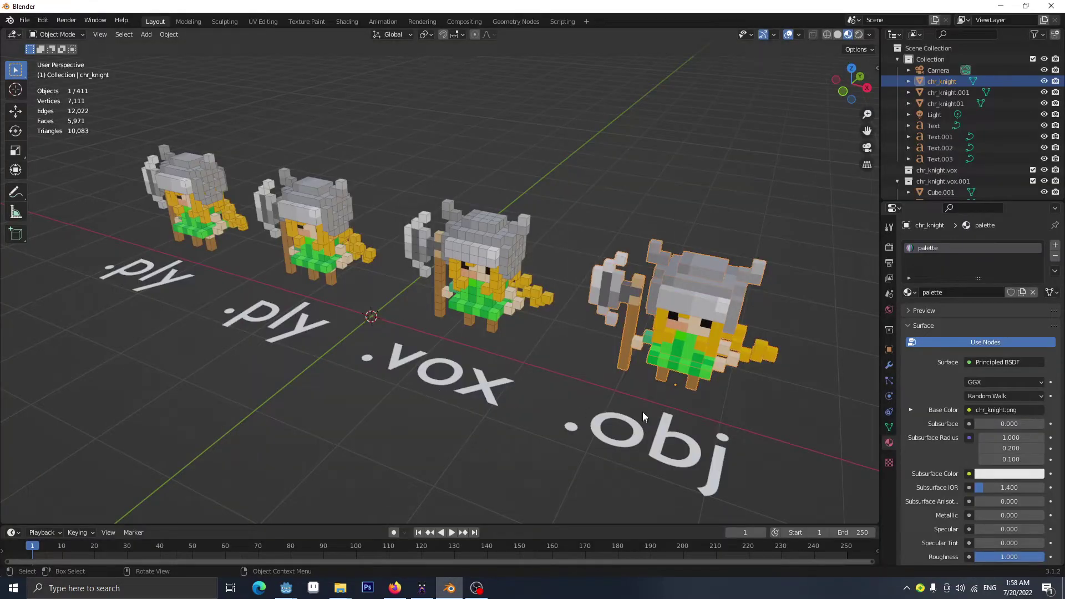
shift+middle_drag(640, 367, 418, 360)
scroll(416, 316, up, 5)
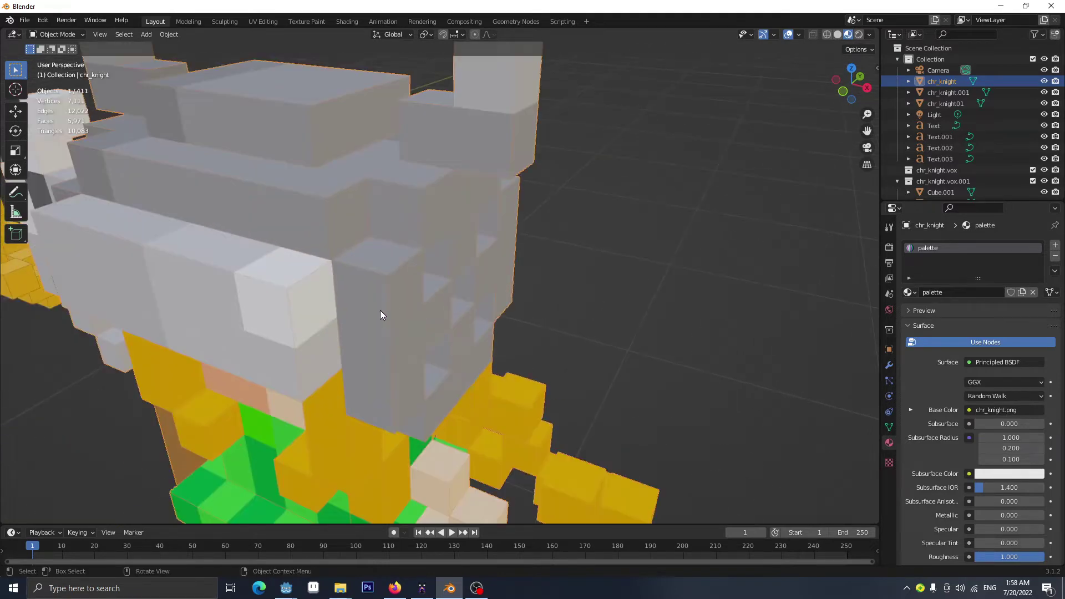
scroll(380, 315, down, 7)
key(Tab)
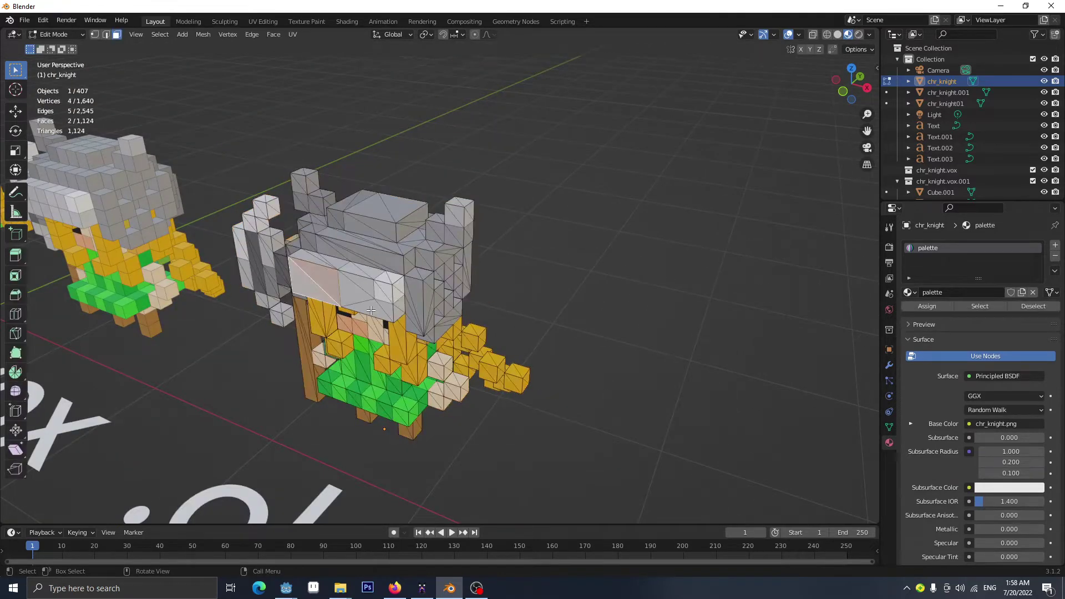
middle_drag(337, 300, 373, 304)
shift+middle_drag(445, 318, 516, 342)
scroll(493, 323, up, 2)
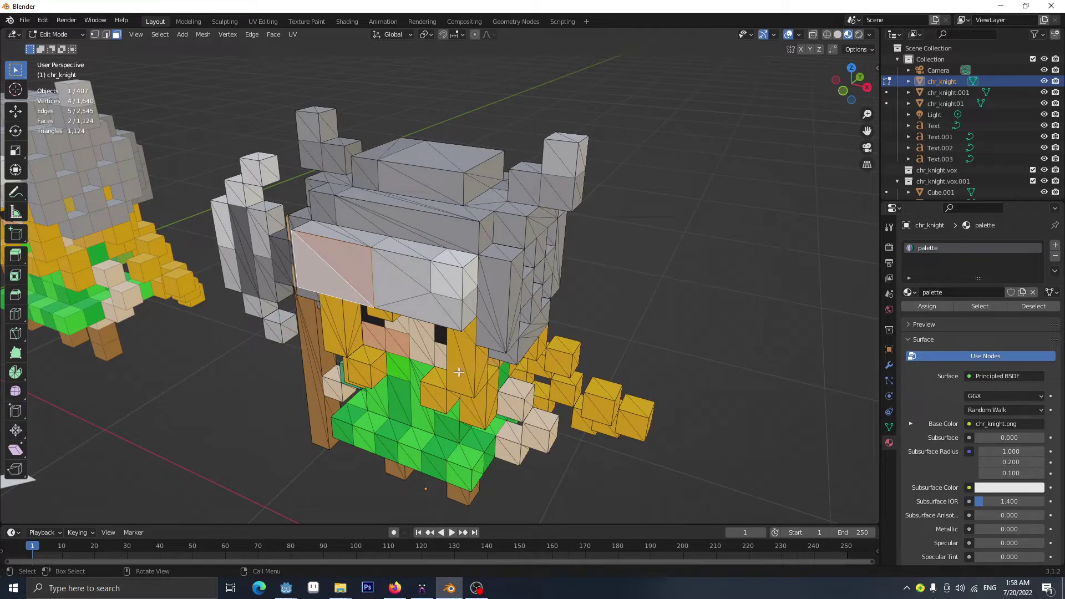
mouse_move(458, 372)
middle_down()
mouse_move(472, 371)
mouse_move(458, 376)
middle_up()
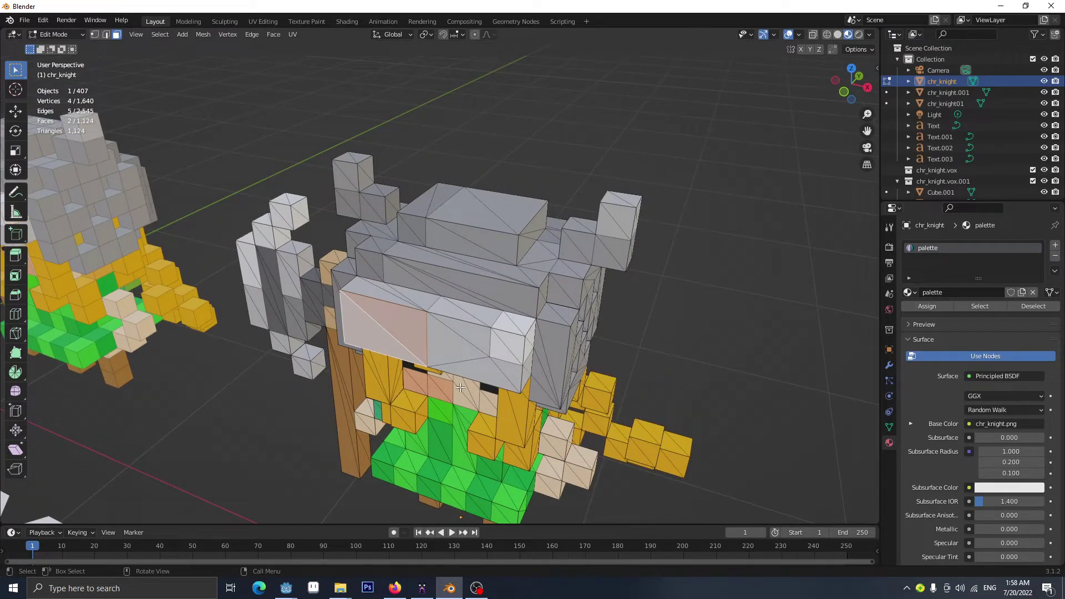
key(Tab)
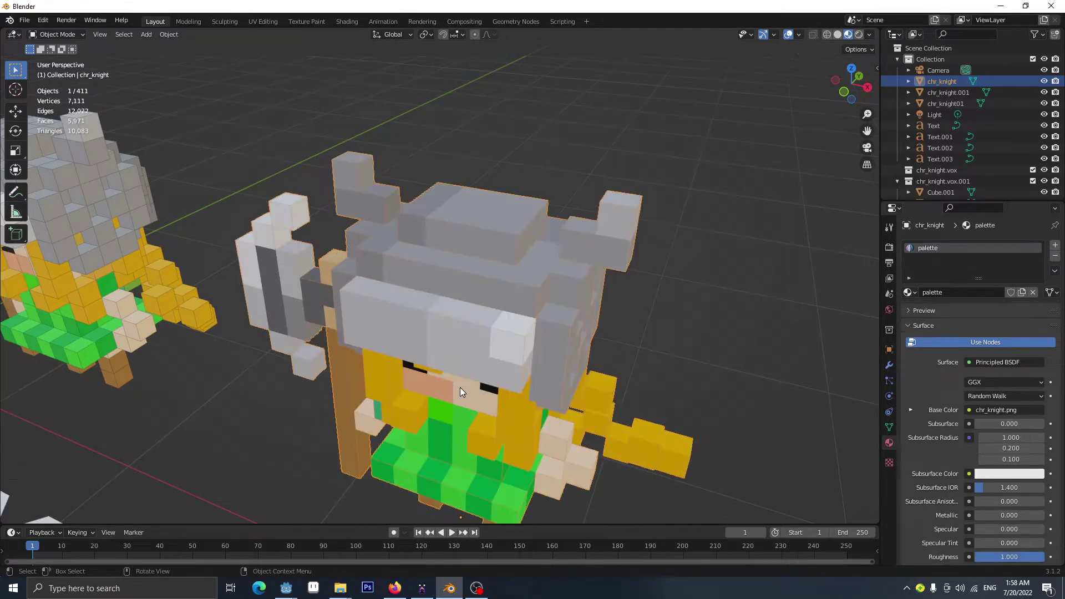
scroll(432, 385, down, 2)
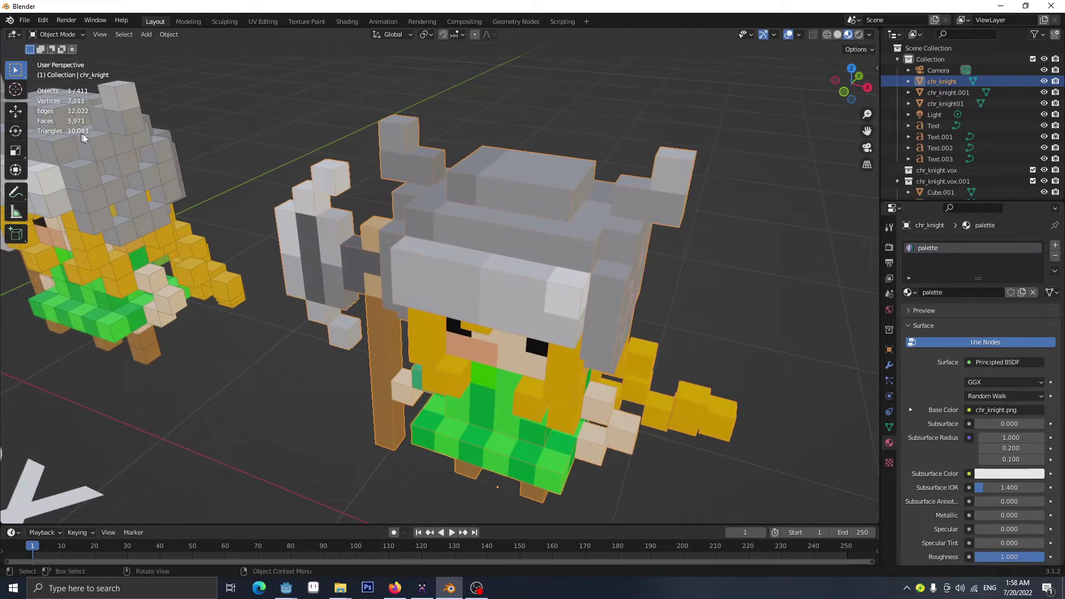
scroll(181, 204, up, 4)
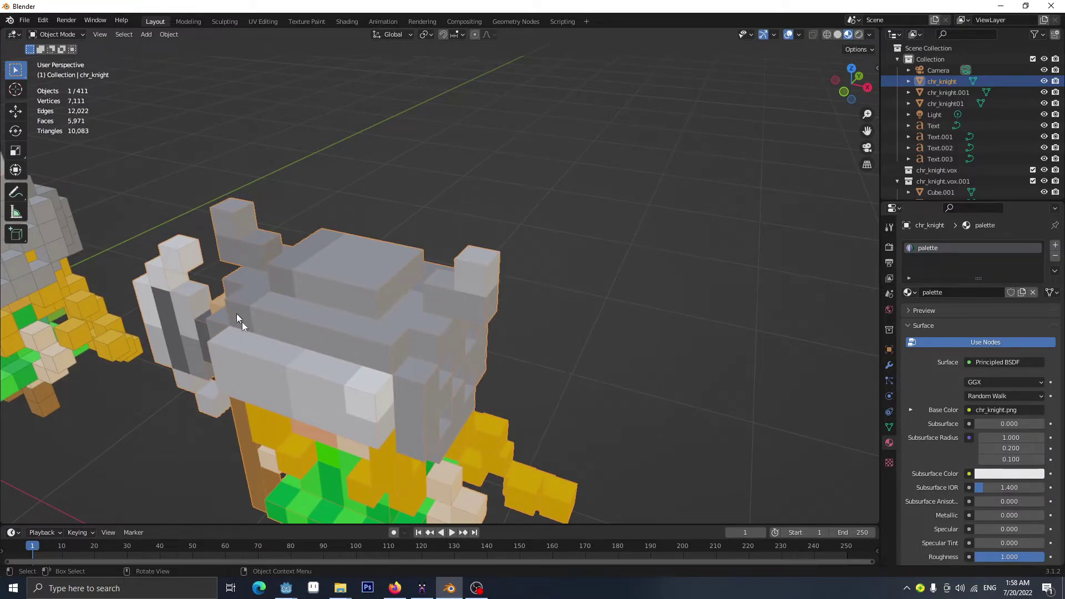
middle_drag(390, 311, 408, 289)
middle_drag(503, 304, 468, 327)
key(Tab)
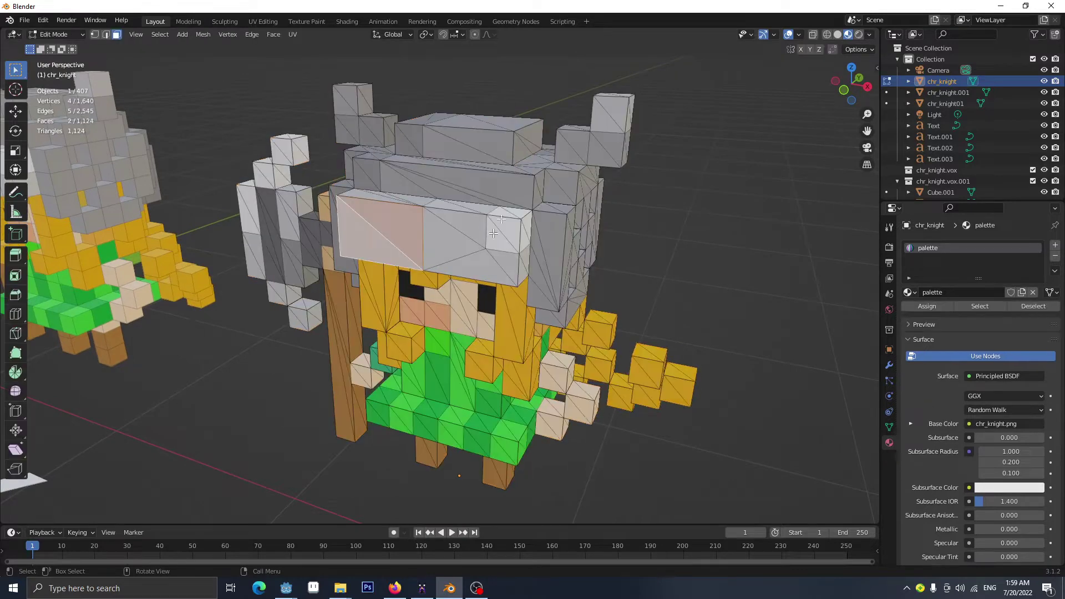
key(Tab)
scroll(239, 341, down, 4)
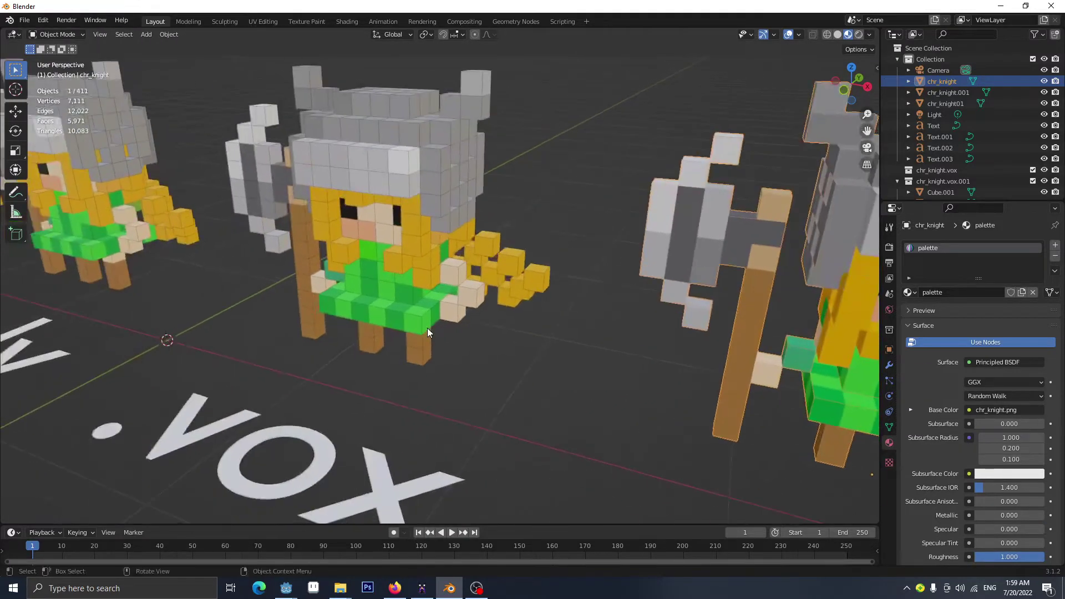
scroll(427, 328, down, 2)
middle_drag(421, 327, 480, 349)
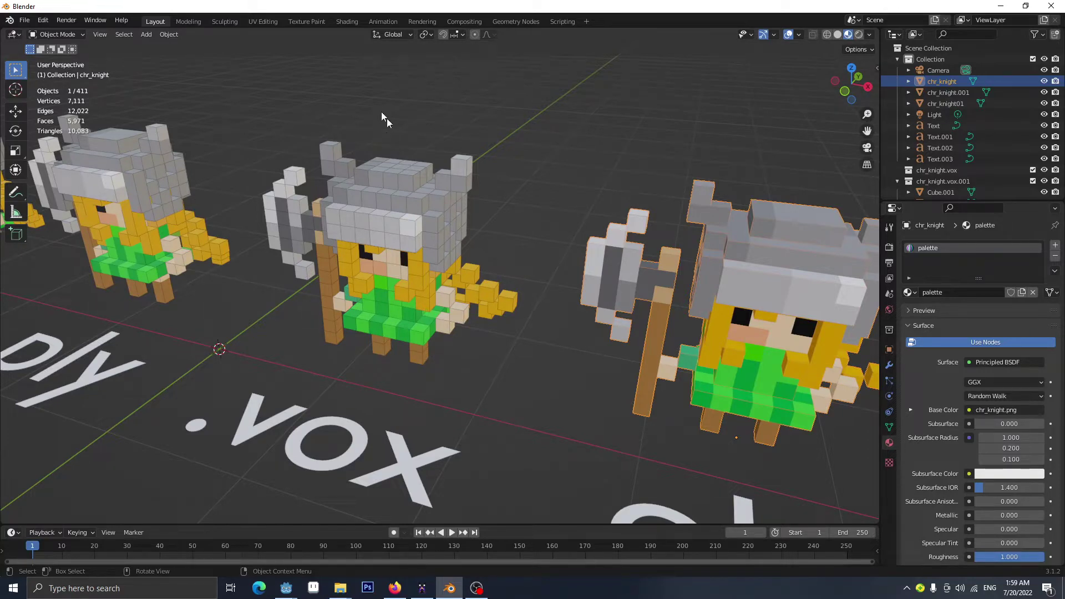
scroll(462, 183, up, 1)
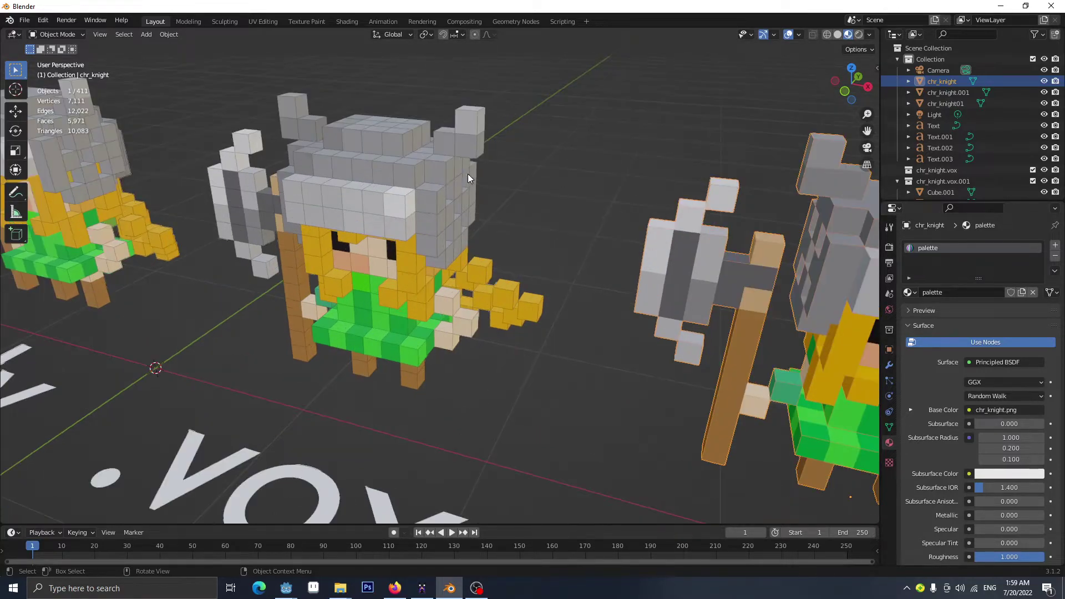
shift+middle_drag(488, 190, 548, 221)
drag(641, 85, 248, 438)
scroll(441, 432, down, 1)
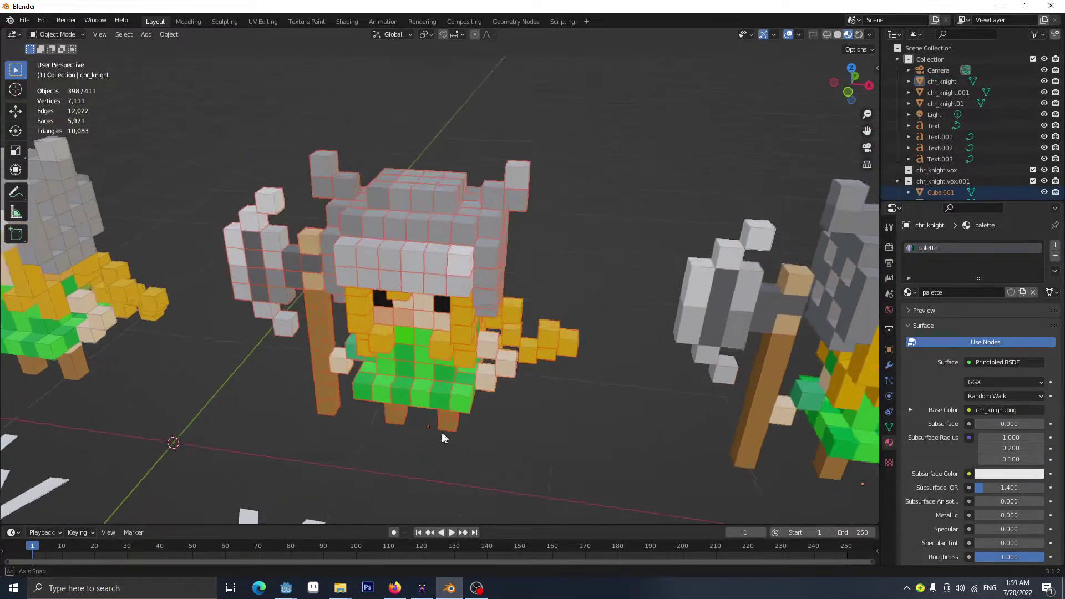
scroll(442, 431, up, 3)
key(g)
key(Escape)
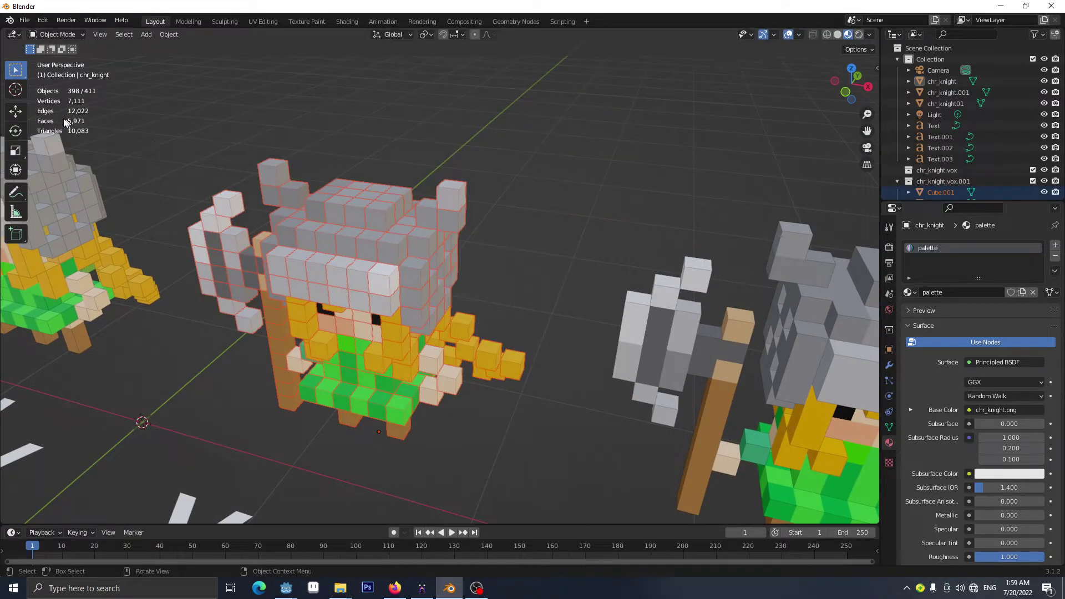
click(495, 182)
middle_drag(437, 278, 474, 262)
drag(621, 93, 425, 205)
middle_drag(425, 205, 535, 294)
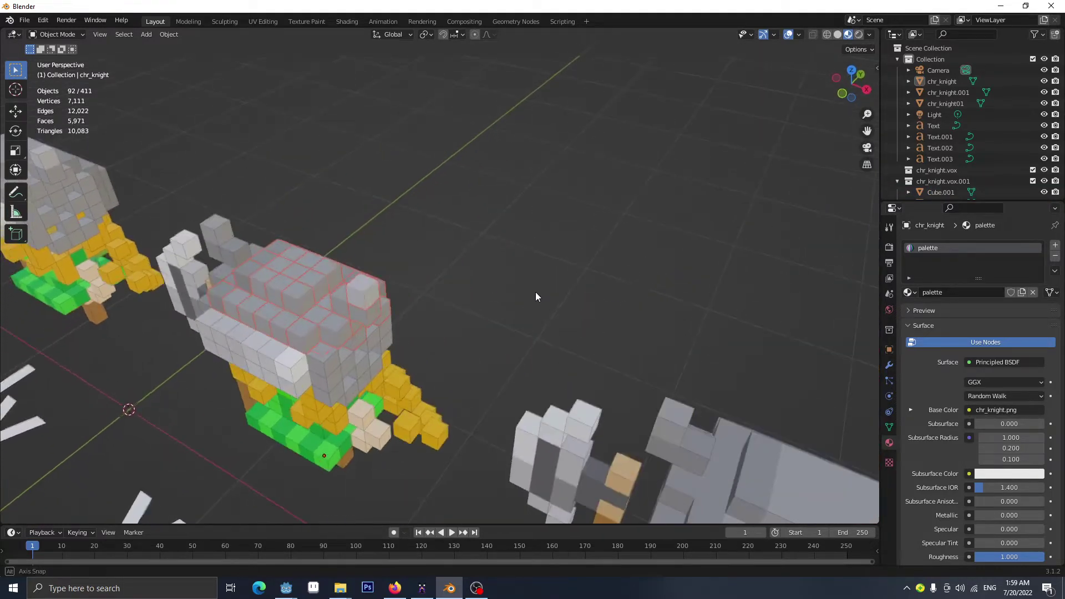
middle_drag(430, 332, 437, 329)
key(g)
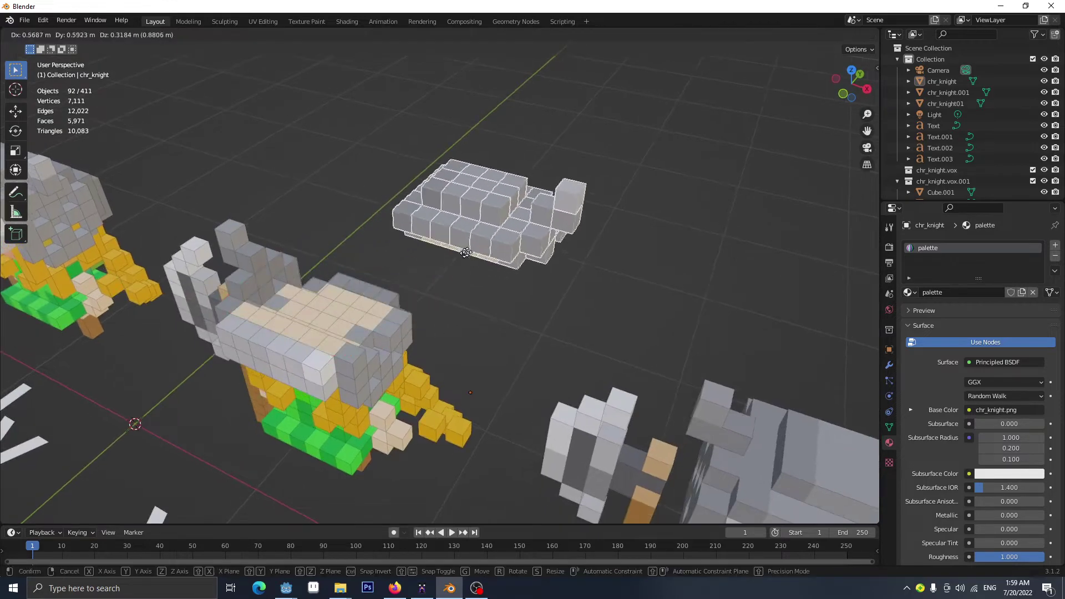
click(472, 257)
click(338, 324)
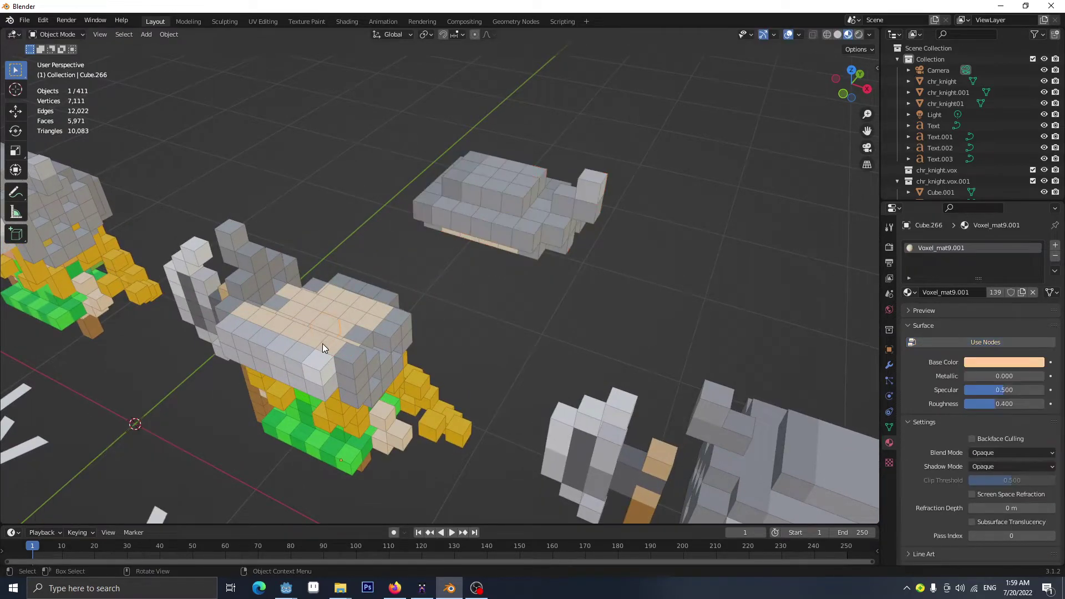
middle_drag(406, 361, 432, 355)
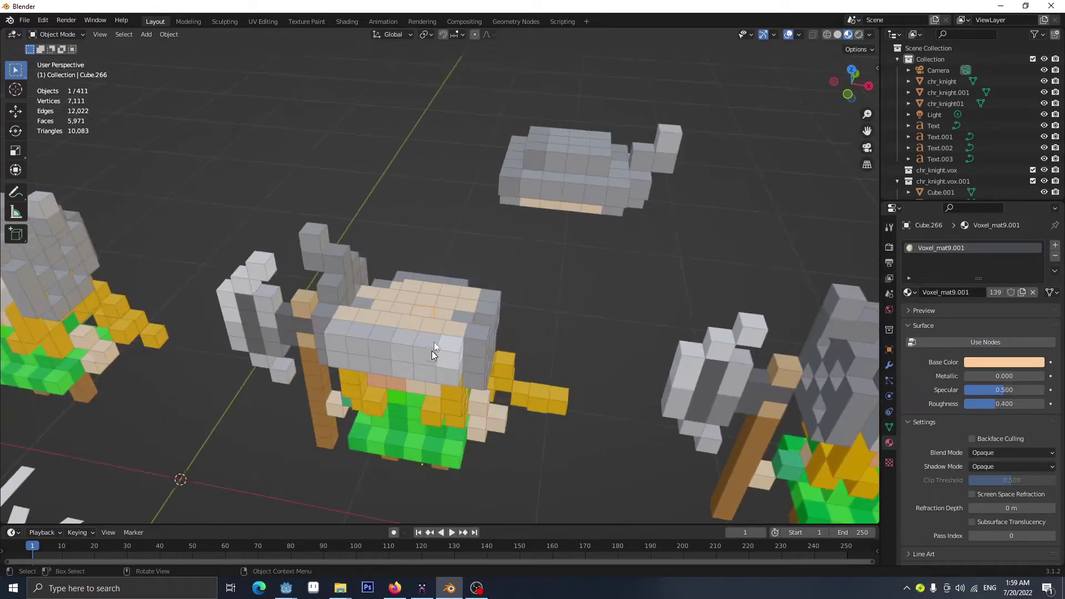
key(g)
click(471, 248)
key(shift+d)
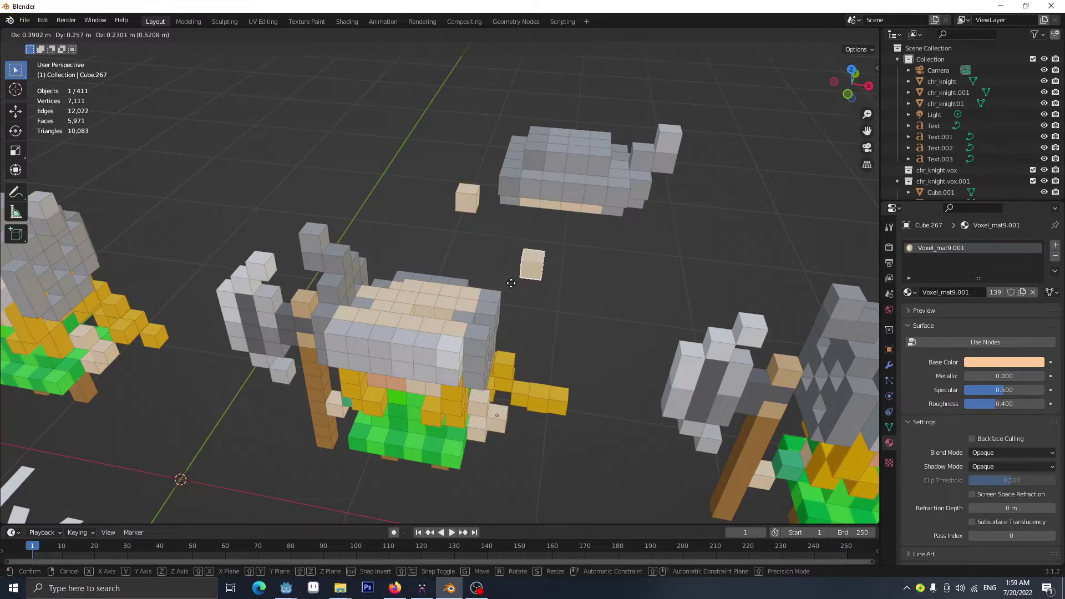
click(532, 331)
mouse_move(533, 331)
middle_down()
mouse_move(486, 356)
mouse_move(511, 328)
mouse_move(516, 340)
middle_up()
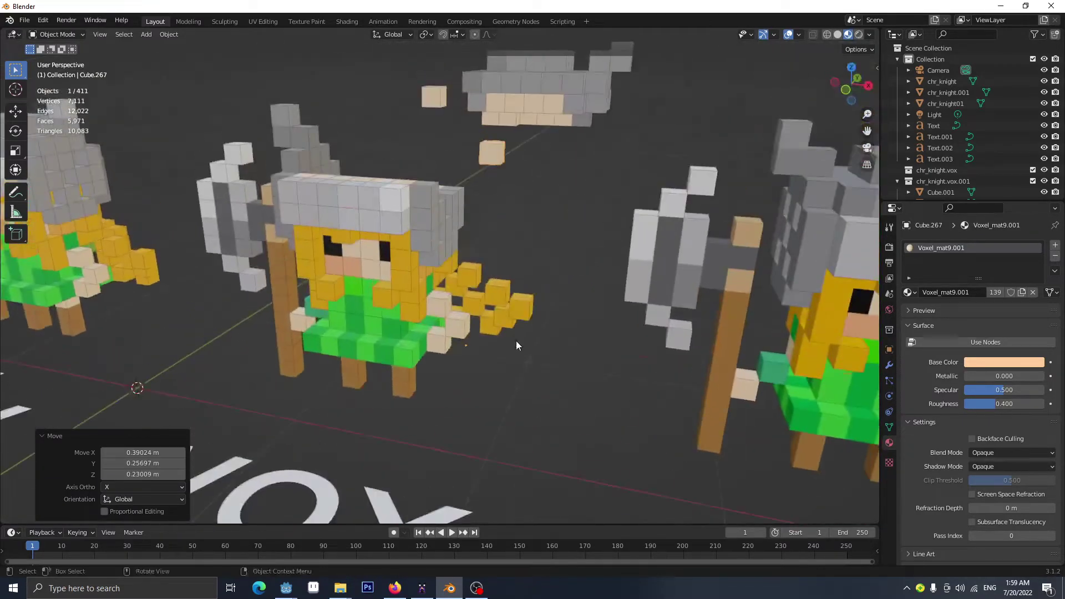
key(ctrl+z)
key(ctrl+z)
key(ctrl+z)
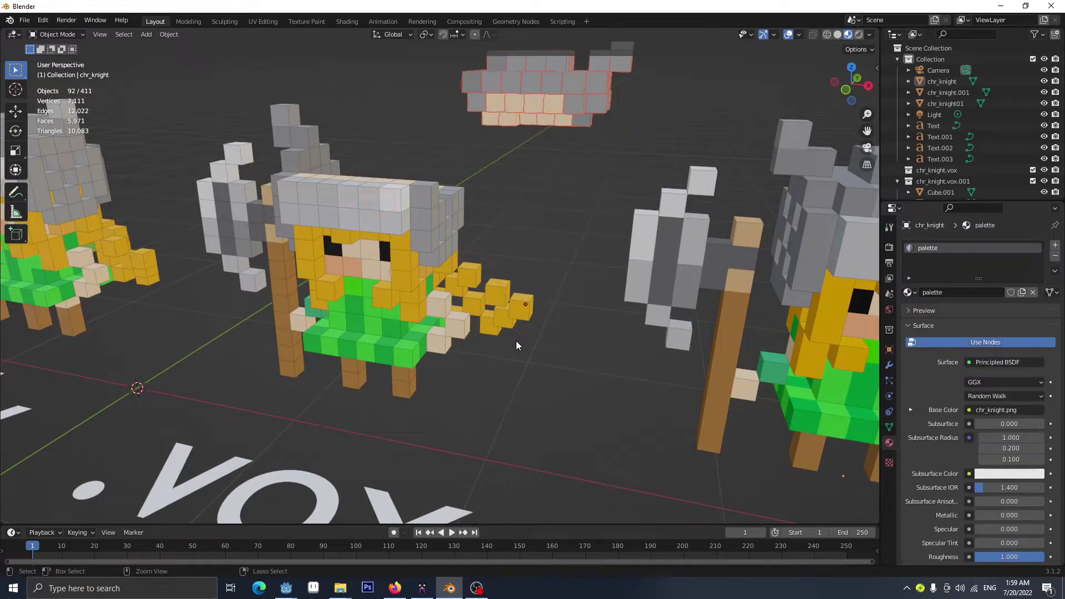
middle_drag(329, 339, 390, 319)
scroll(390, 320, down, 2)
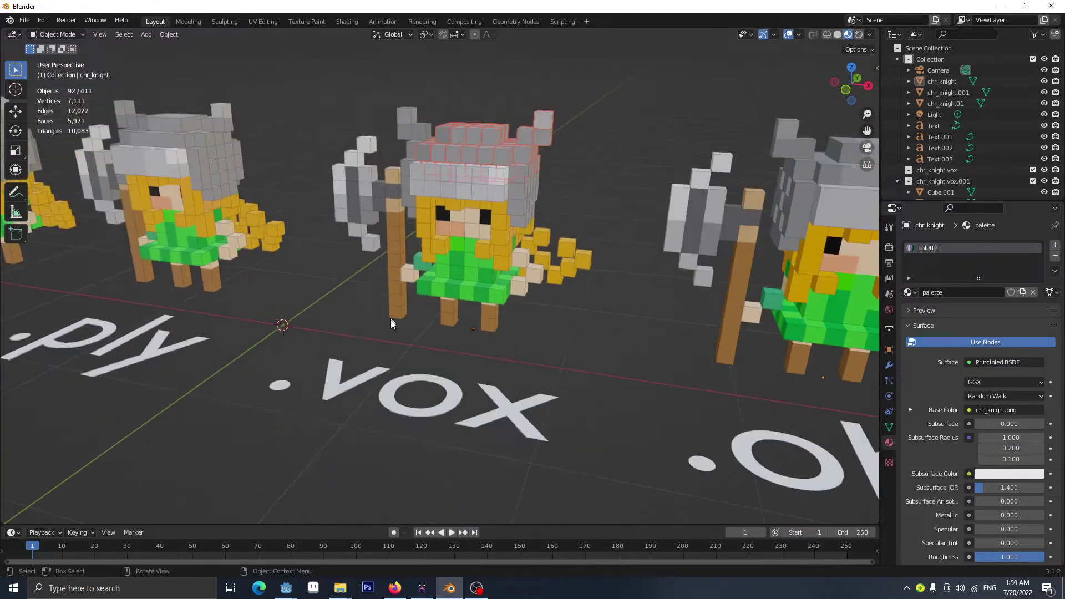
middle_drag(469, 305, 456, 321)
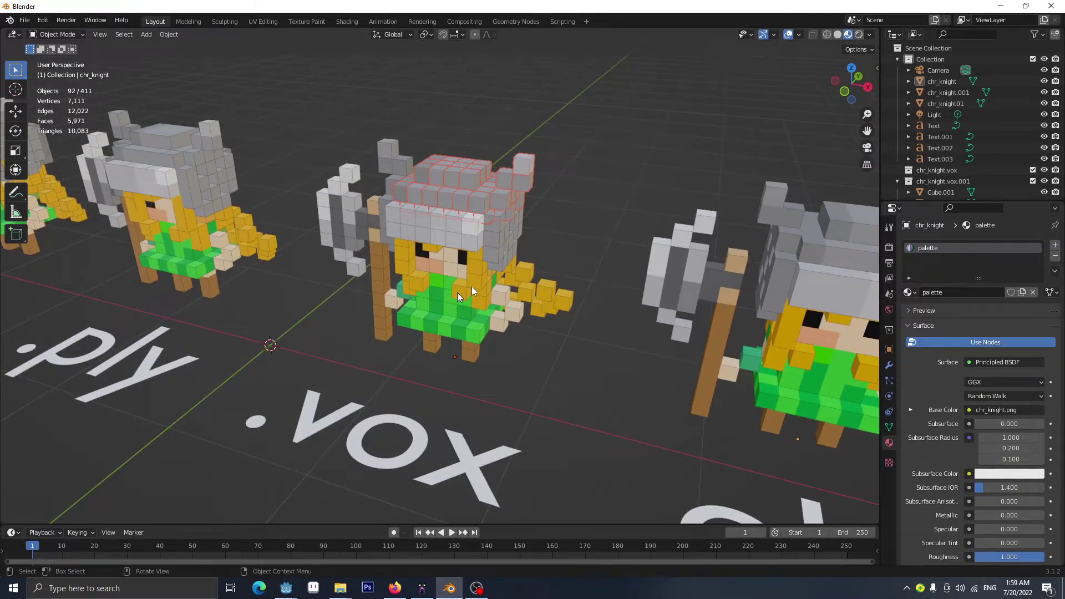
mouse_move(422, 588)
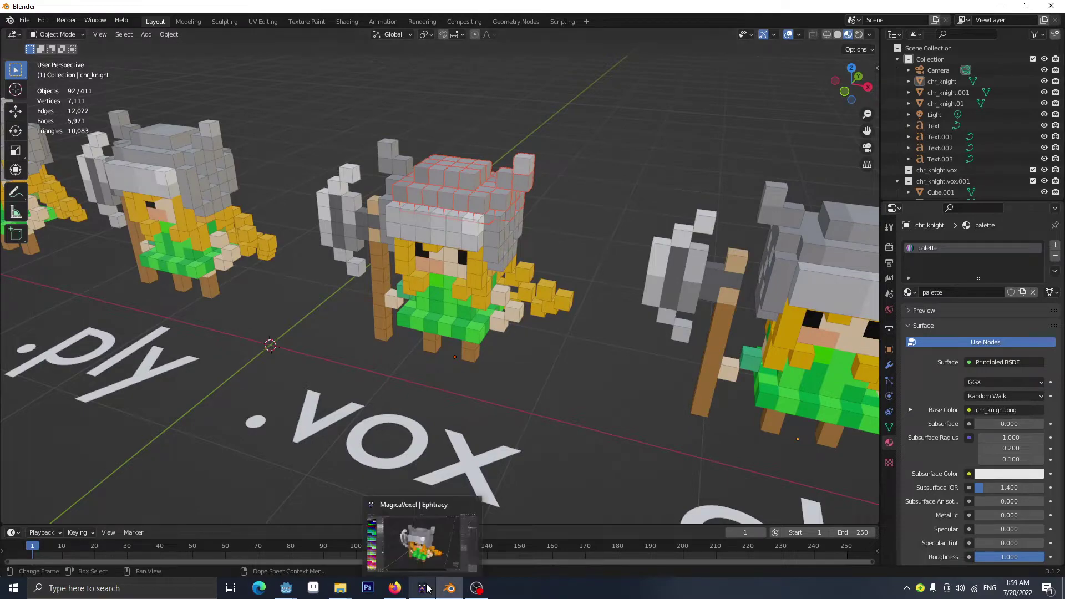
click(425, 535)
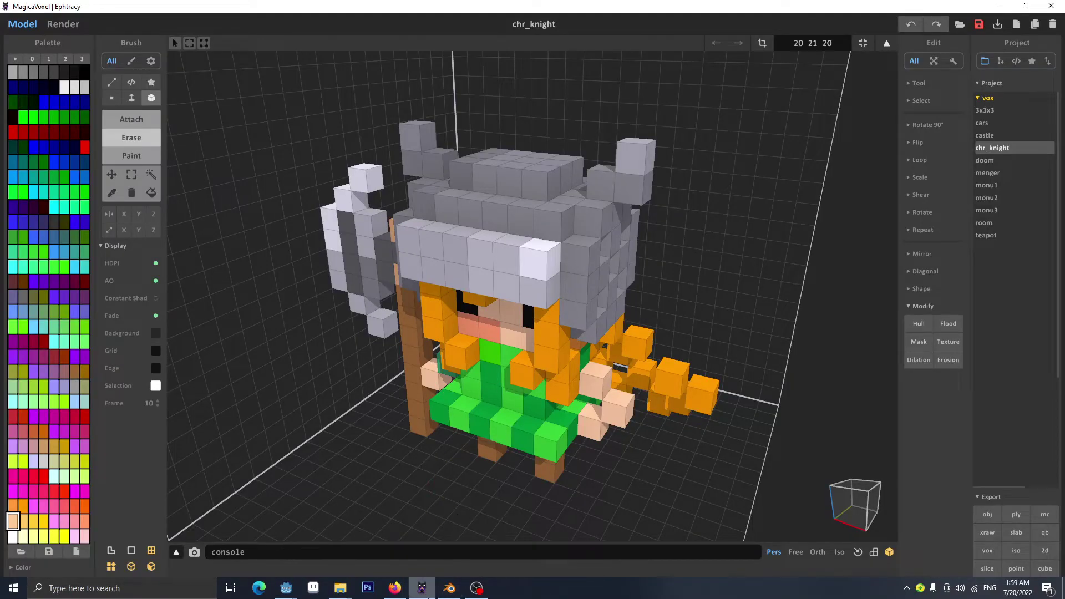
click(425, 592)
scroll(388, 338, down, 4)
scroll(472, 354, up, 2)
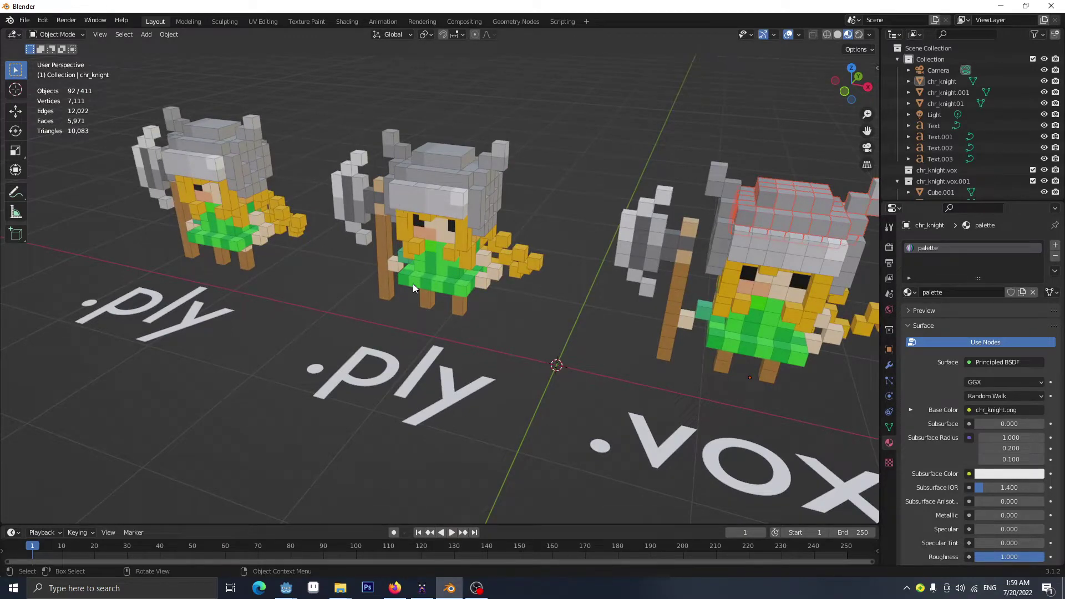
shift+middle_drag(391, 258, 446, 294)
Put the middle .ply knight chr_knight01 in Edit Mode and orbit down onto its helmet.
click(484, 234)
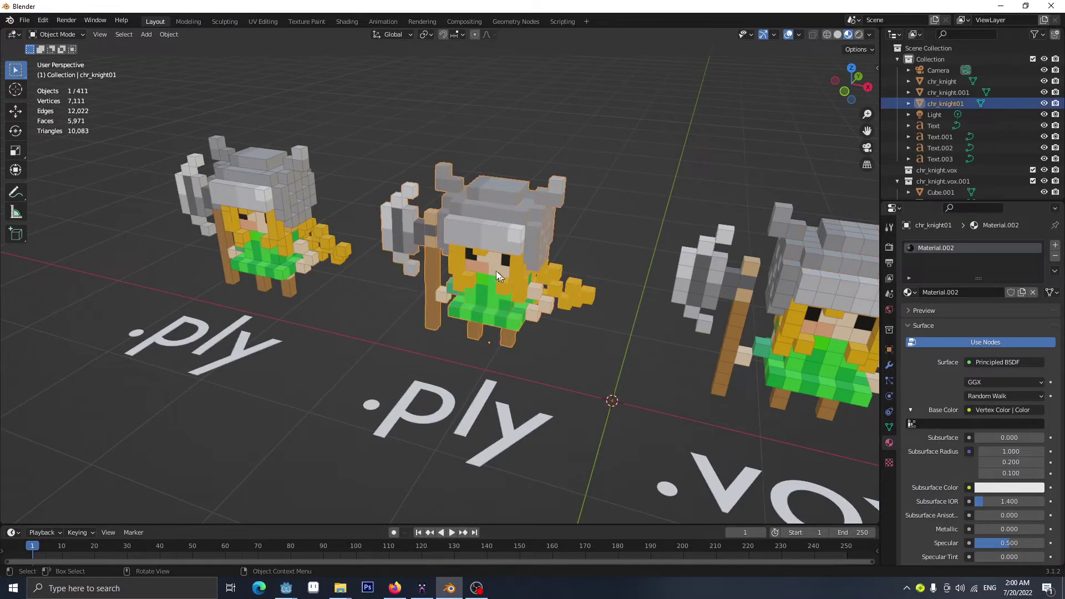
key(Tab)
scroll(433, 277, up, 5)
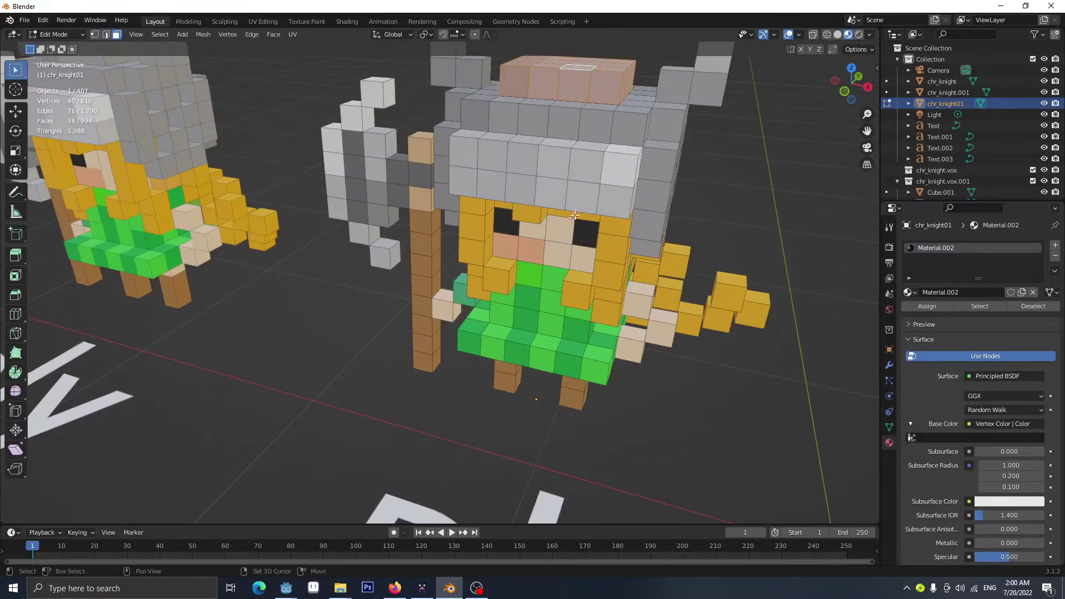
middle_drag(413, 246, 388, 261)
shift+middle_drag(288, 277, 475, 214)
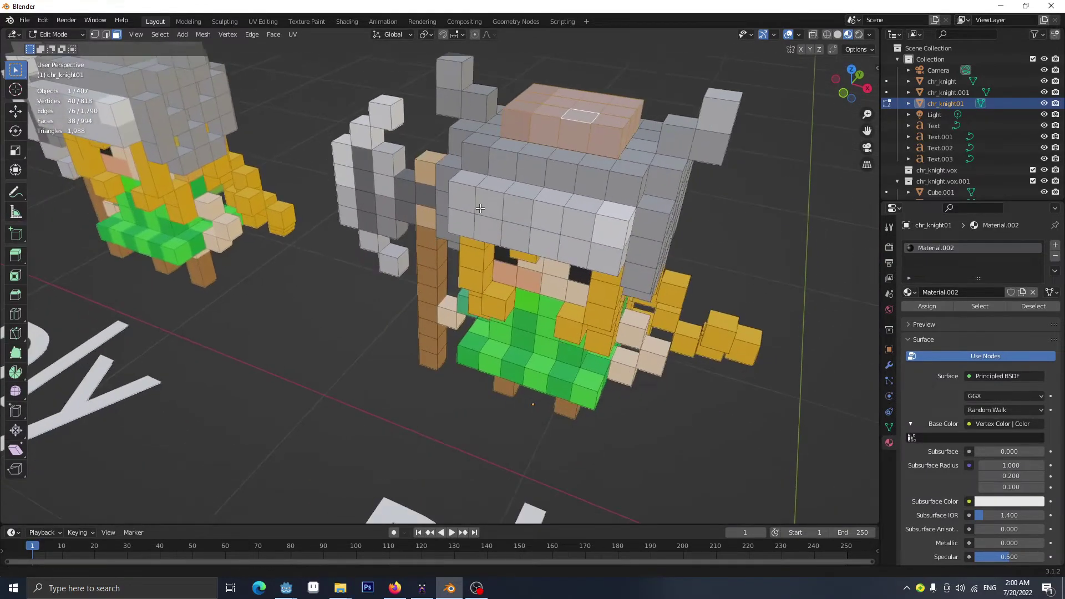
scroll(474, 214, down, 3)
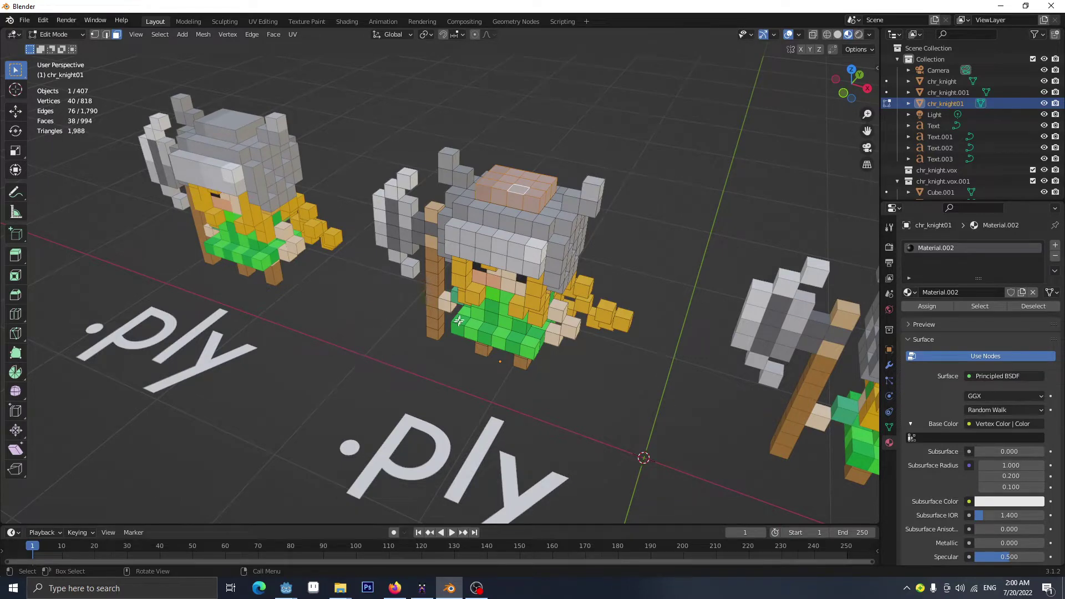
middle_drag(472, 311, 370, 363)
scroll(426, 254, up, 4)
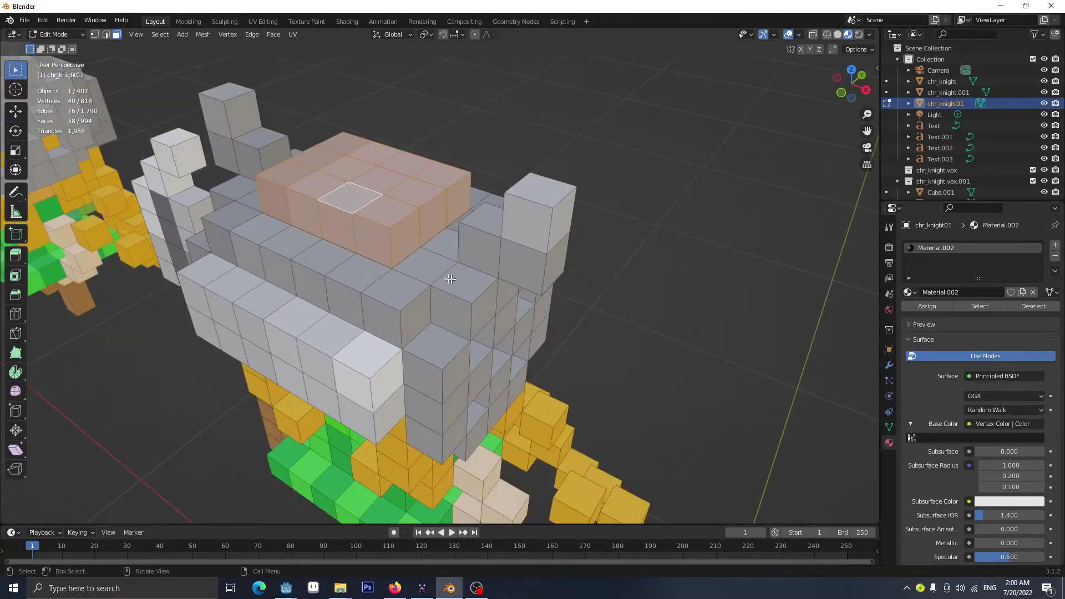
middle_drag(449, 279, 425, 308)
Lift the helmet-top faces to inspect the hollow interior, then undo and leave Edit Mode.
key(g)
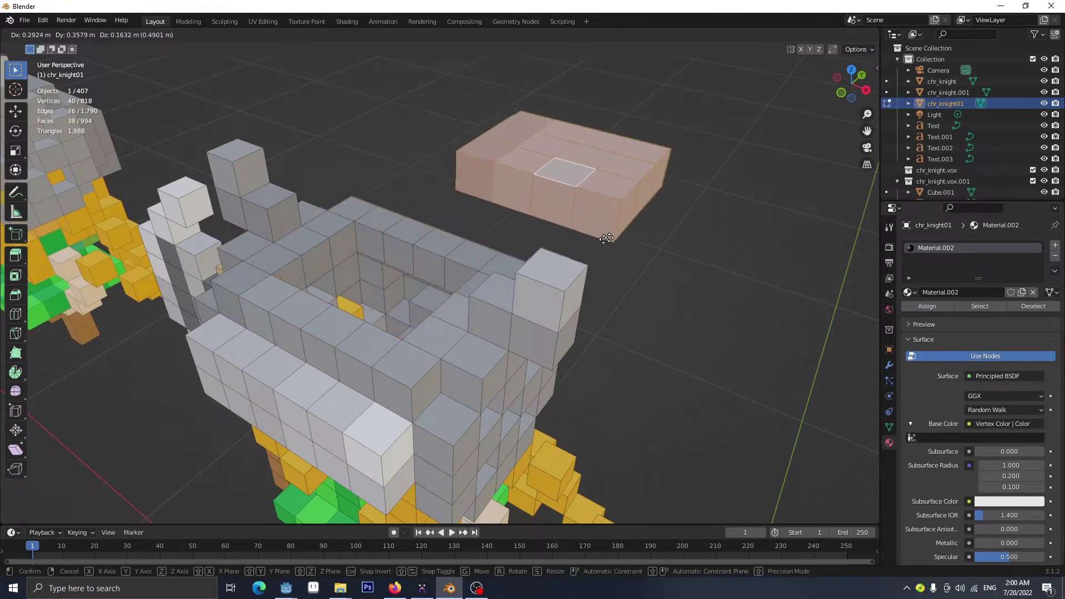
click(647, 223)
middle_drag(617, 303, 499, 297)
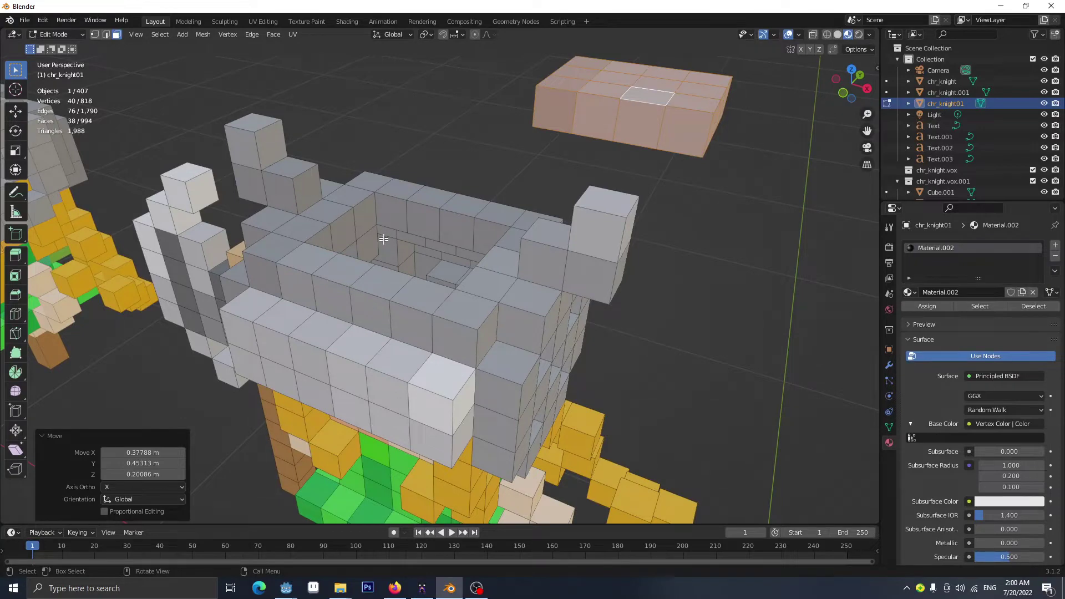
middle_drag(438, 256, 444, 321)
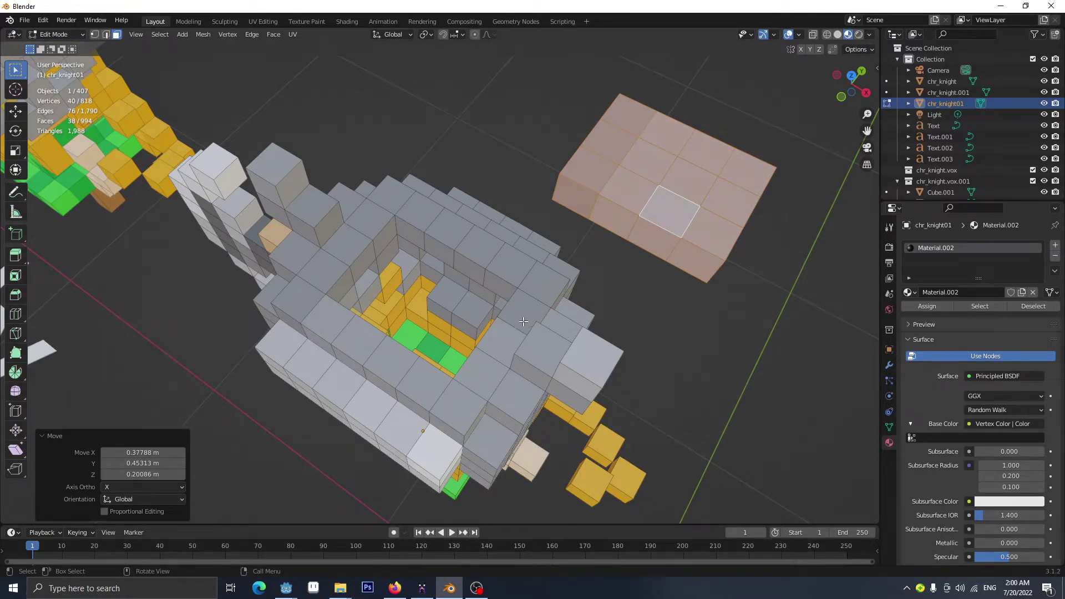
middle_drag(536, 337, 489, 343)
key(ctrl+z)
key(Tab)
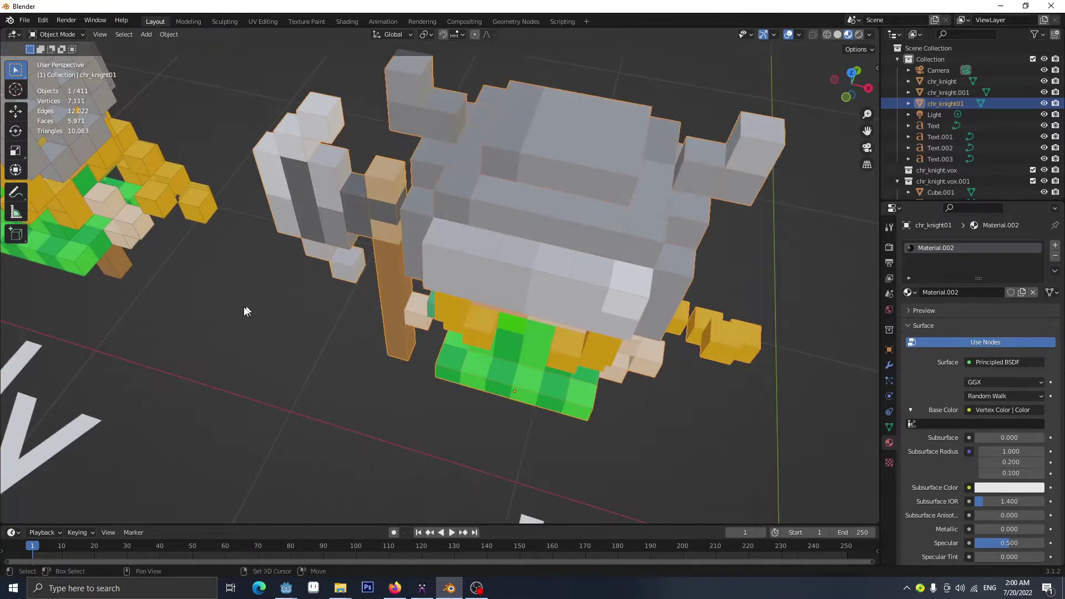
Lift the left knight chr_knight.001's helmet top to inspect inside, then undo and exit Edit Mode.
mouse_move(245, 309)
middle_down()
mouse_move(447, 252)
mouse_move(241, 325)
middle_up()
shift+middle_drag(369, 242, 396, 288)
click(372, 299)
key(Tab)
scroll(396, 288, up, 3)
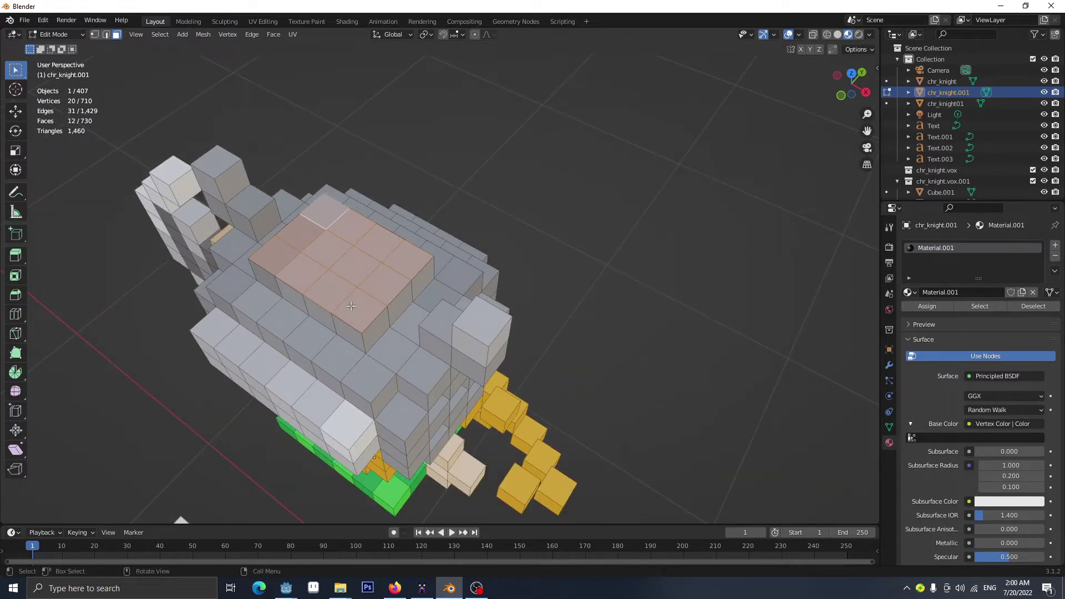
key(g)
click(654, 230)
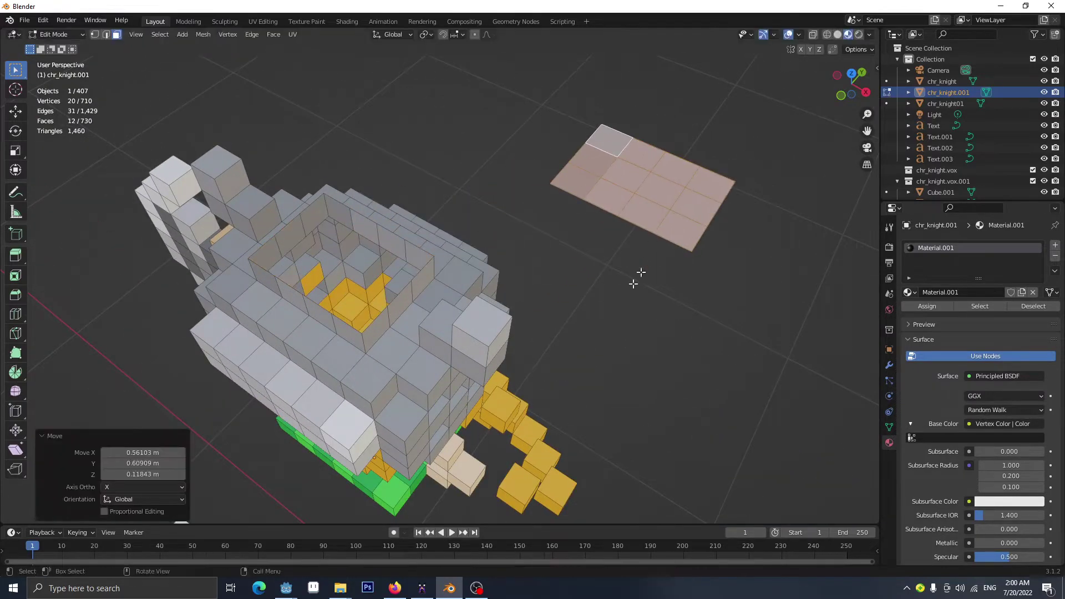
middle_drag(638, 278, 487, 348)
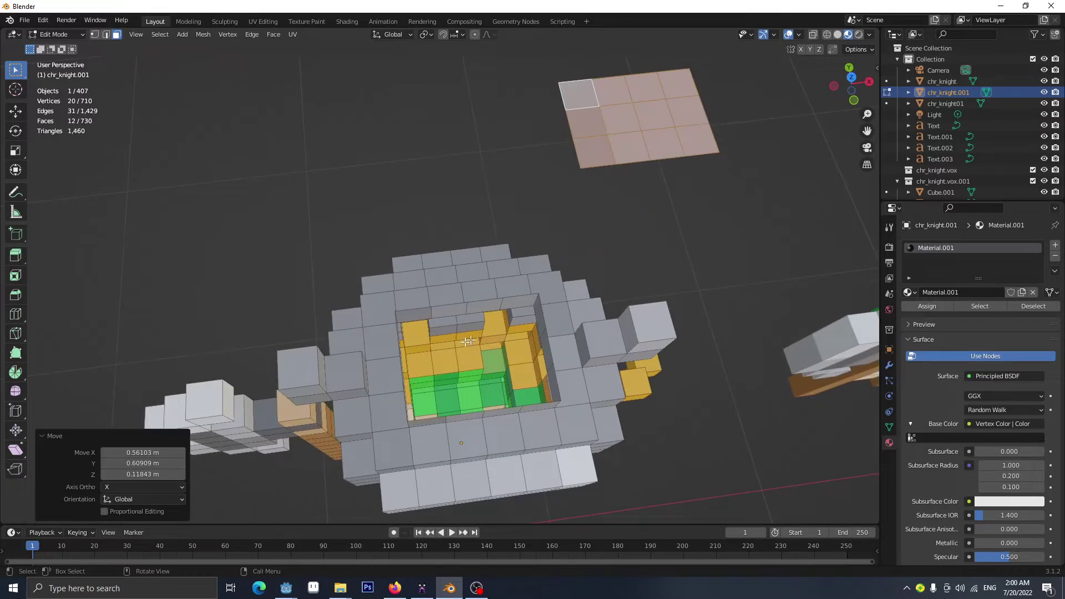
middle_drag(559, 390, 460, 376)
middle_drag(386, 351, 423, 313)
key(ctrl+z)
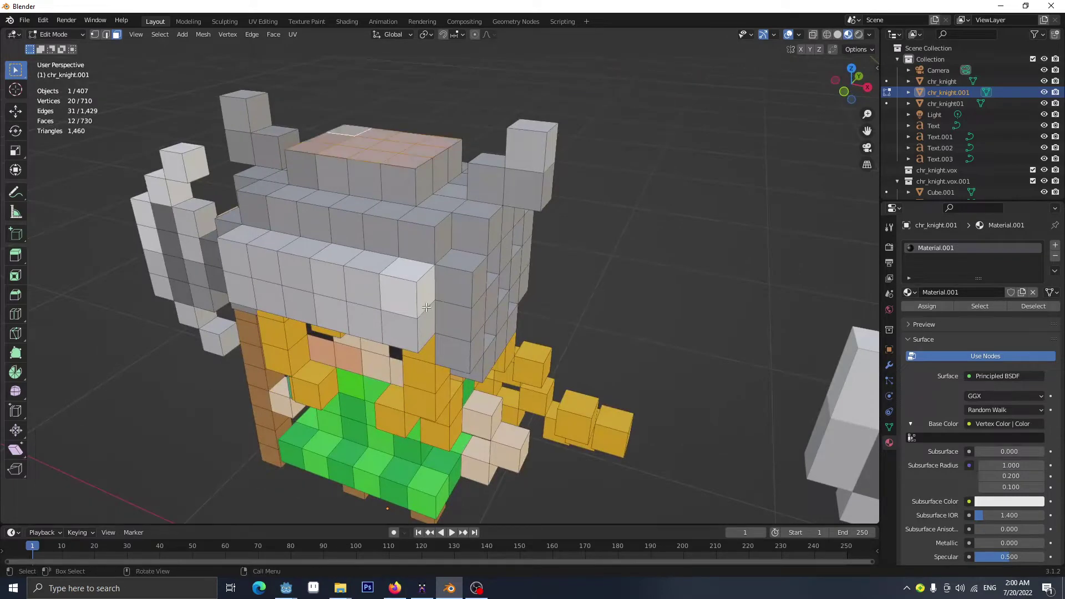
key(Tab)
Zoom out and pan across the .ply, .ply and .vox knights.
scroll(506, 296, down, 6)
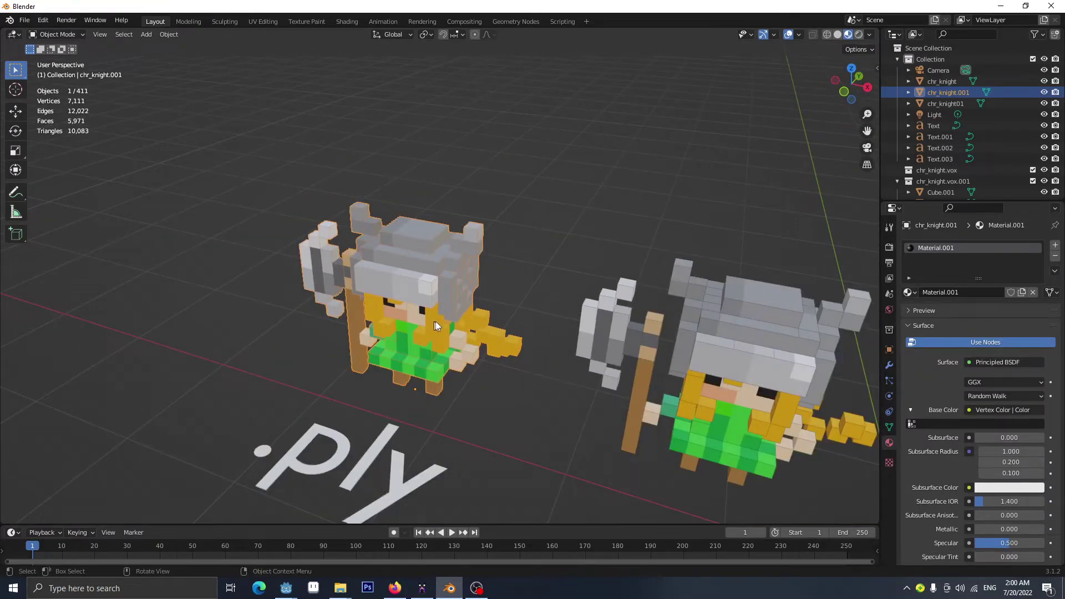
scroll(401, 341, down, 2)
shift+middle_drag(524, 383, 413, 337)
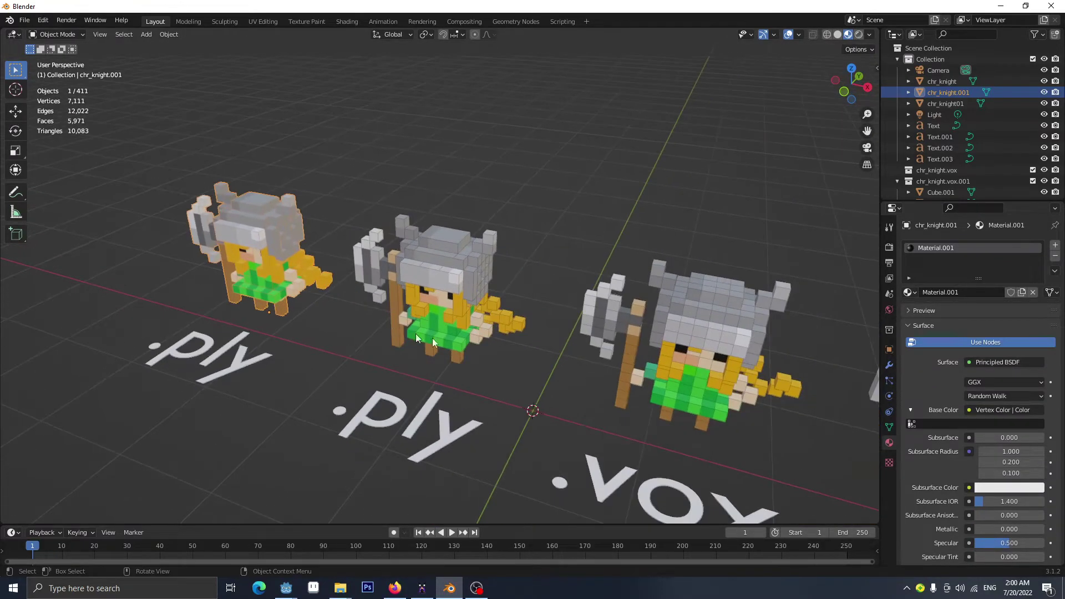
middle_drag(646, 416, 480, 394)
middle_drag(339, 286, 408, 333)
scroll(407, 332, up, 1)
scroll(403, 332, down, 3)
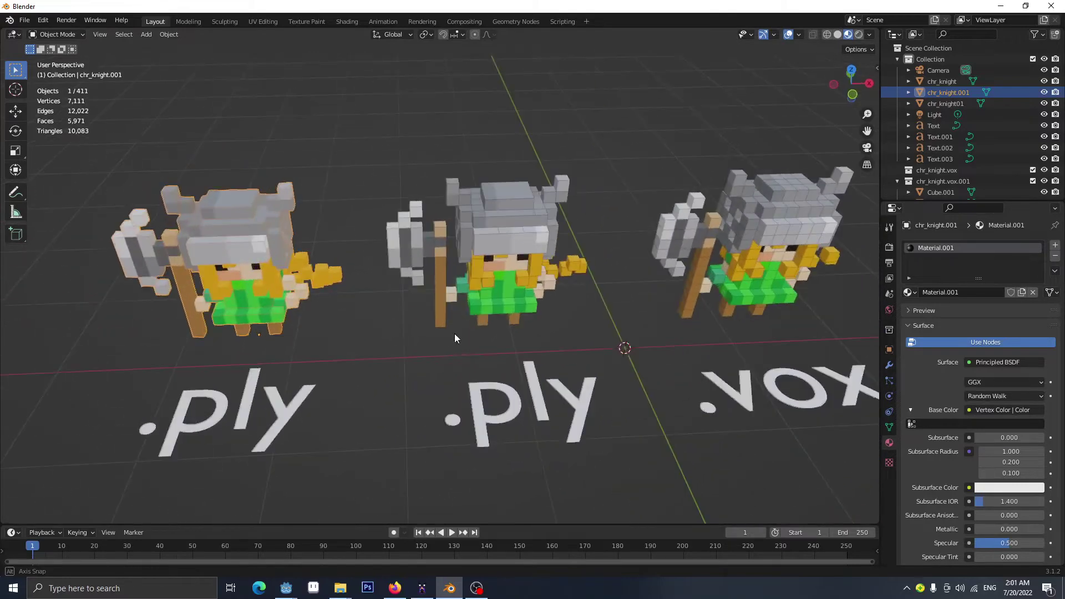
scroll(454, 334, up, 4)
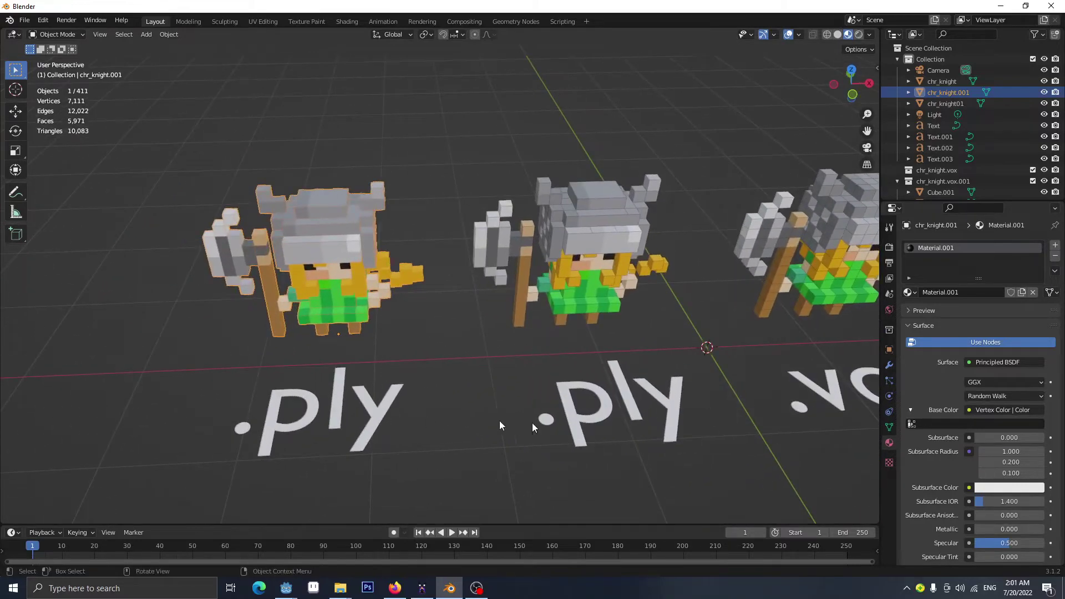
Select the middle knight chr_knight01's whole mesh in Edit Mode to check its vertex total.
middle_drag(561, 333, 547, 349)
click(564, 287)
shift+middle_drag(566, 284, 483, 278)
scroll(483, 278, up, 1)
scroll(483, 283, up, 2)
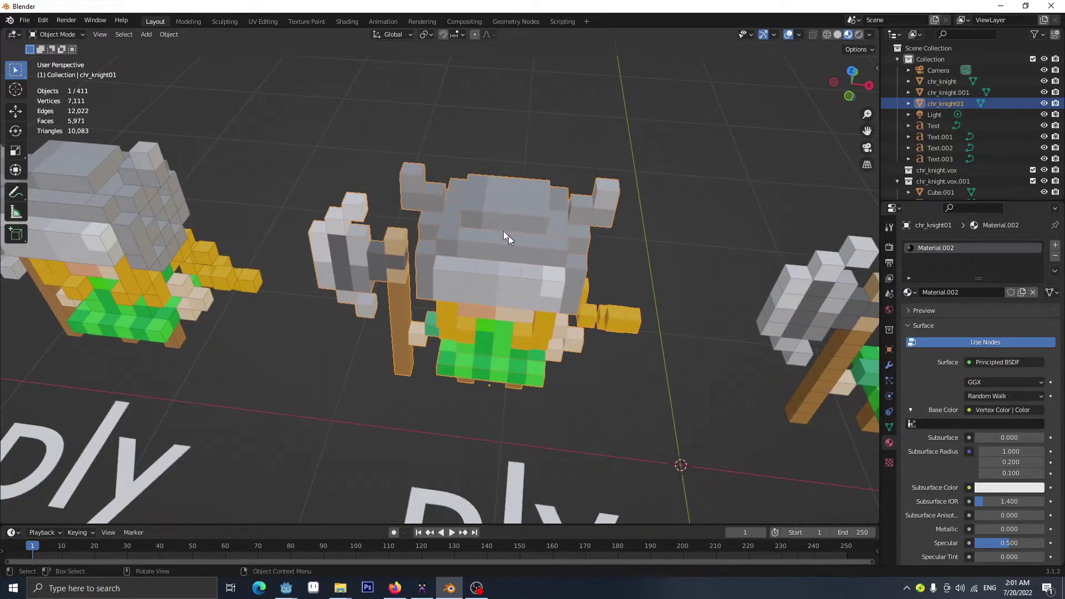
key(Tab)
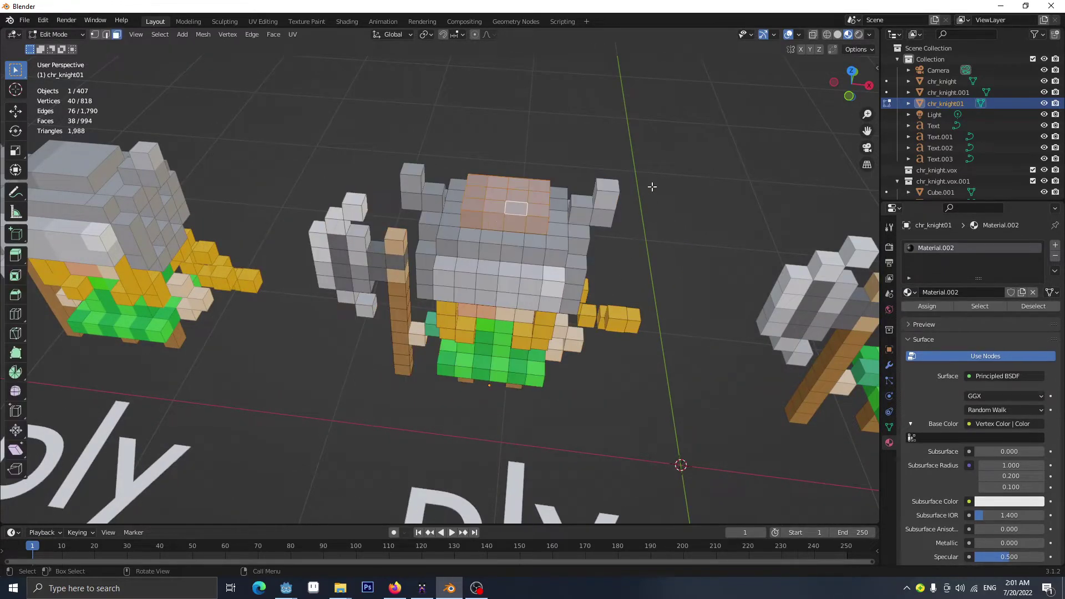
key(a)
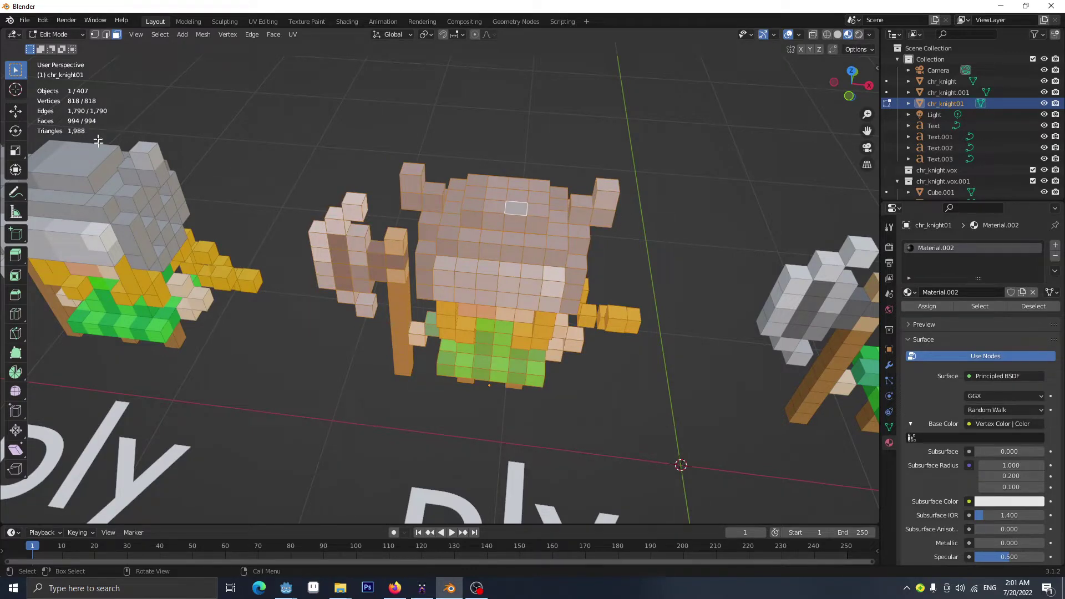
key(Tab)
Select the left knight chr_knight.001's whole mesh in Edit Mode to check its totals.
shift+middle_drag(246, 326, 439, 333)
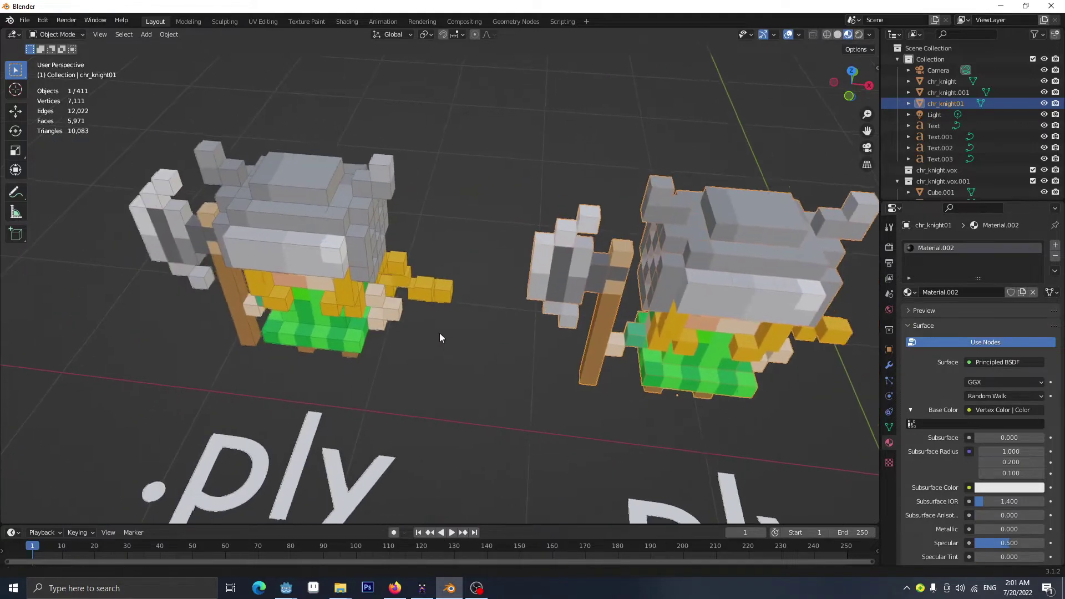
click(315, 216)
key(Tab)
key(a)
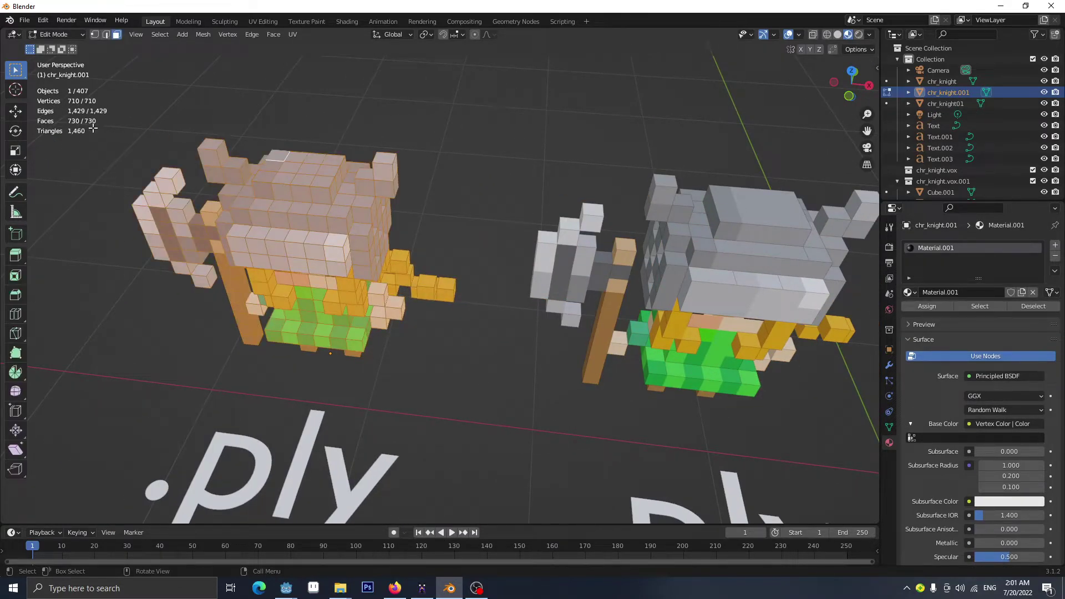
key(Tab)
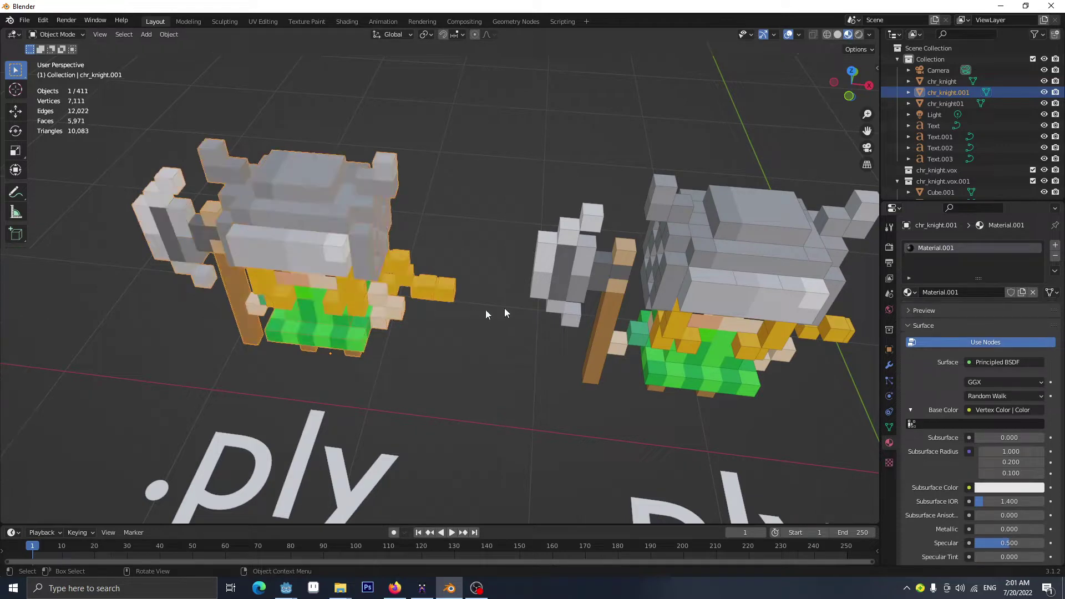
Box-select all of the .vox knight's voxel cube objects.
shift+middle_drag(610, 306, 249, 277)
scroll(430, 310, down, 1)
middle_drag(328, 322, 394, 295)
click(394, 295)
drag(611, 143, 185, 438)
middle_drag(395, 434, 576, 389)
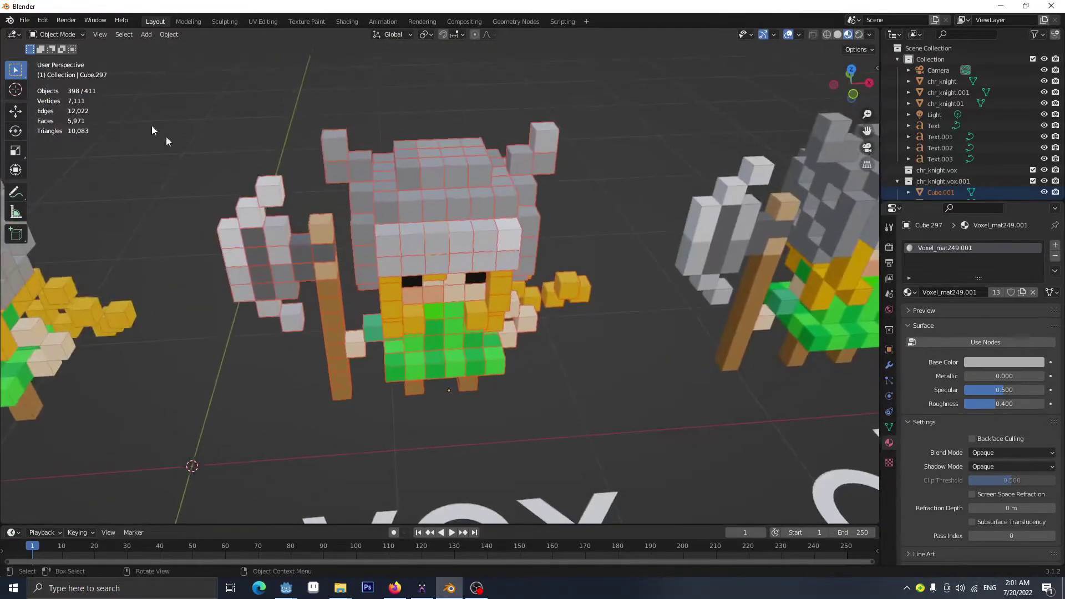
Select all faces of the .vox knight's voxel cubes to count its 2,388 faces.
key(Tab)
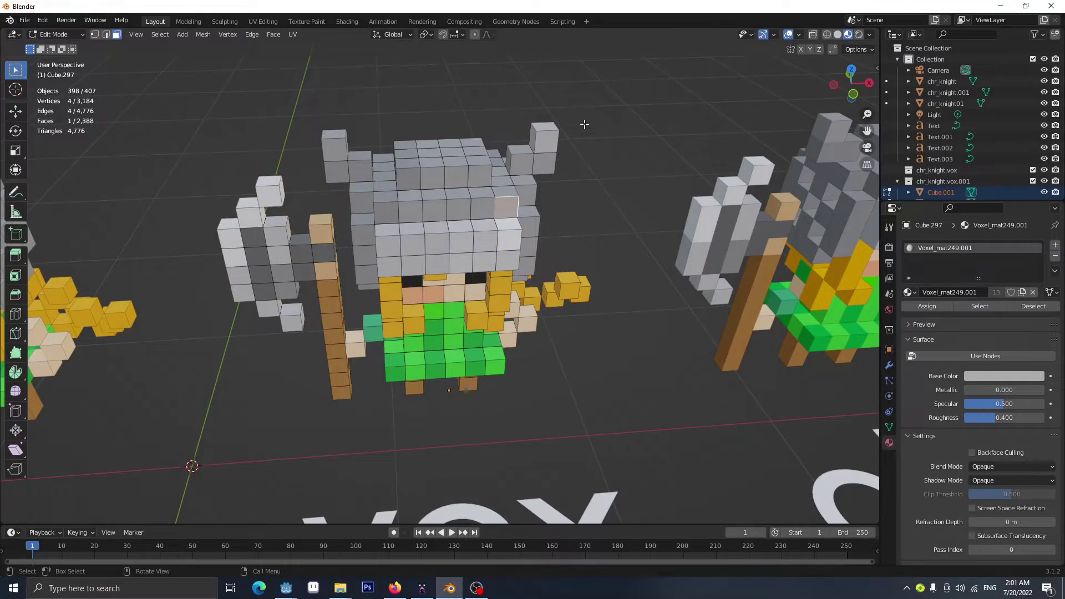
key(a)
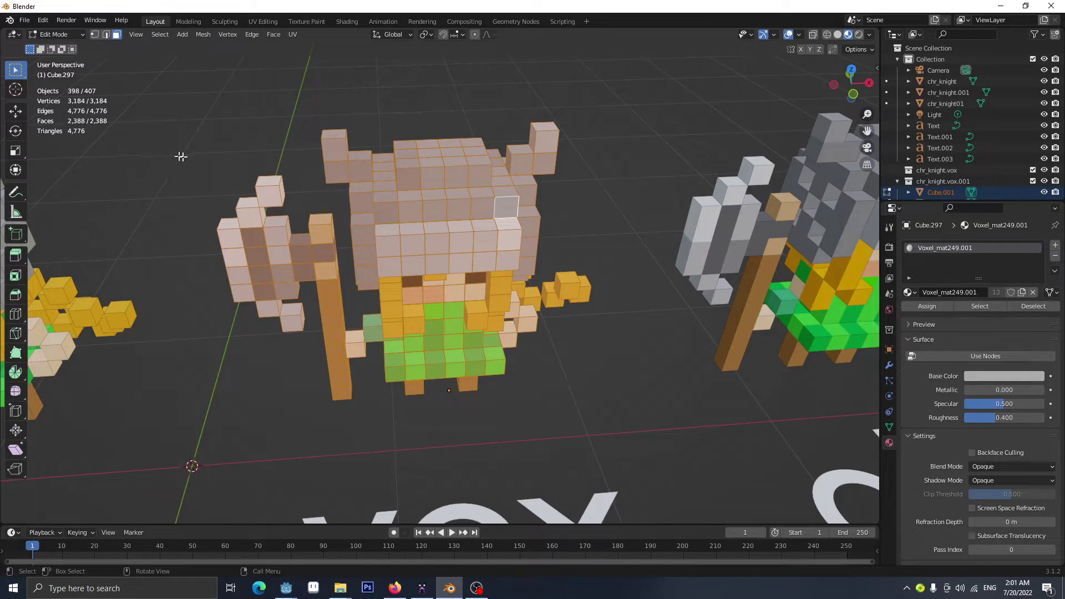
middle_drag(467, 342, 438, 332)
key(Tab)
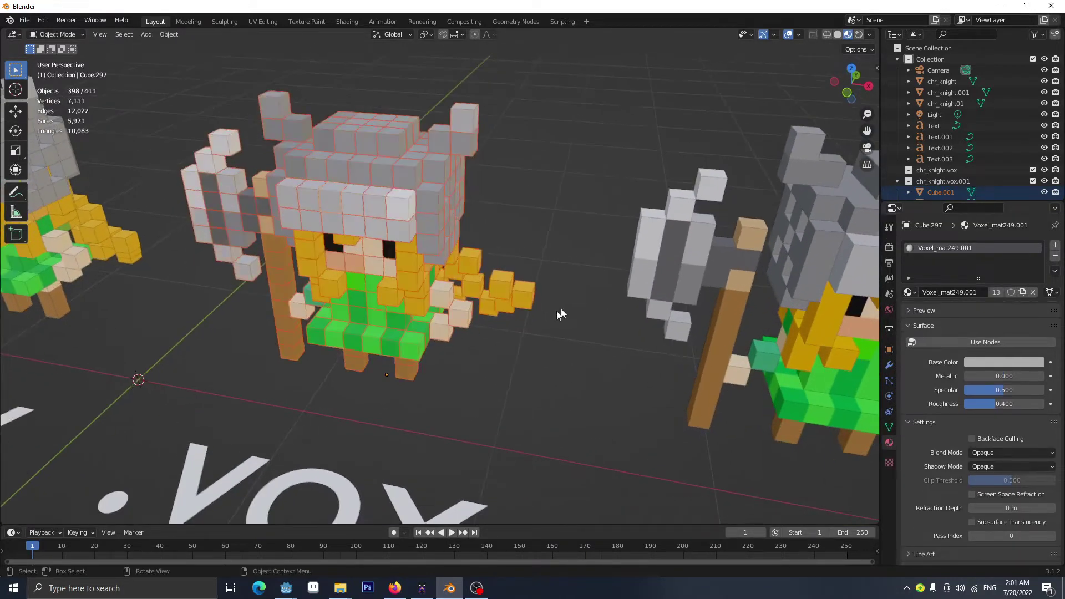
Inspect the .obj knight chr_knight's 1,124-face mesh in Edit Mode, then switch to MagicaVoxel.
shift+middle_drag(770, 288, 472, 272)
click(472, 271)
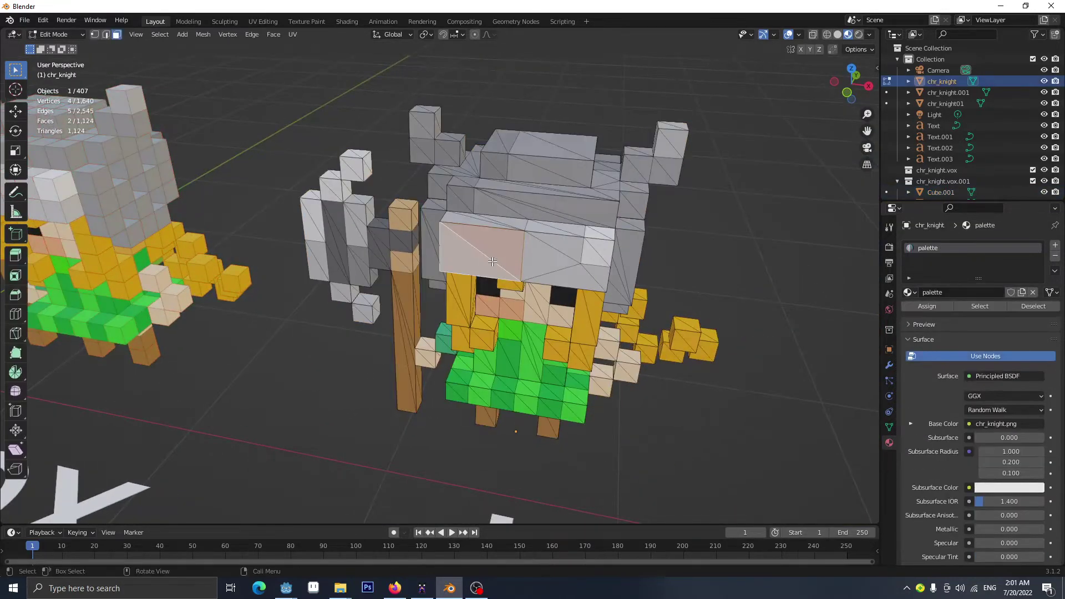
key(Tab)
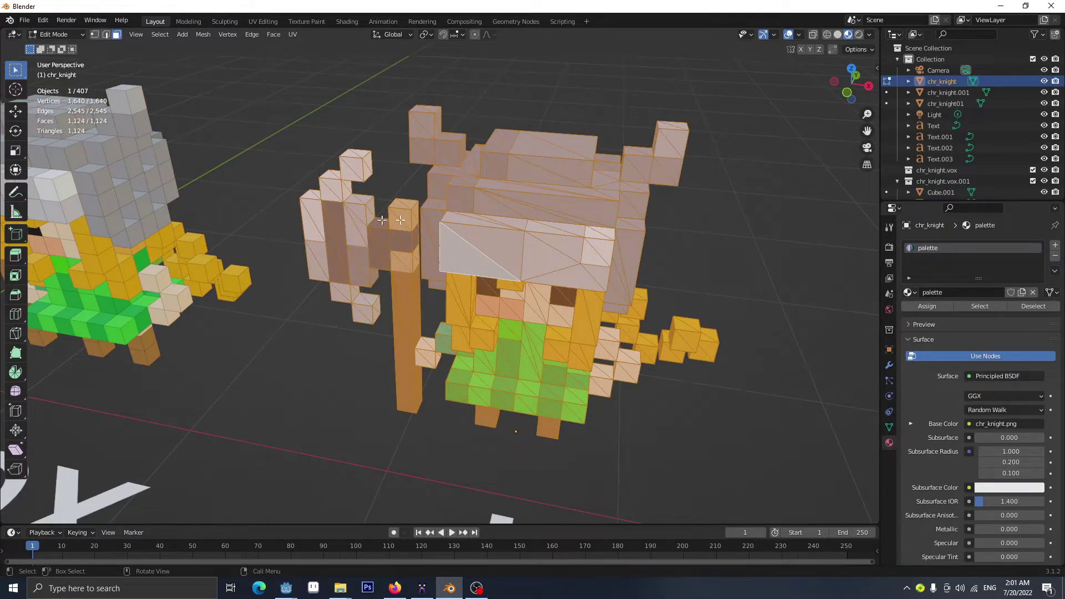
key(Tab)
scroll(481, 317, down, 5)
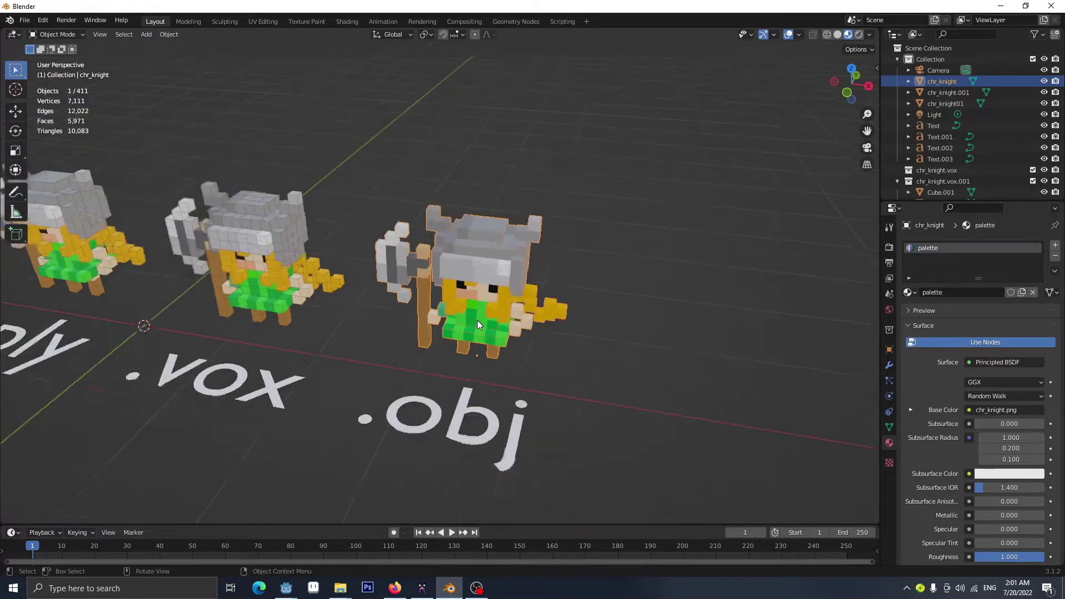
shift+middle_drag(311, 337, 448, 346)
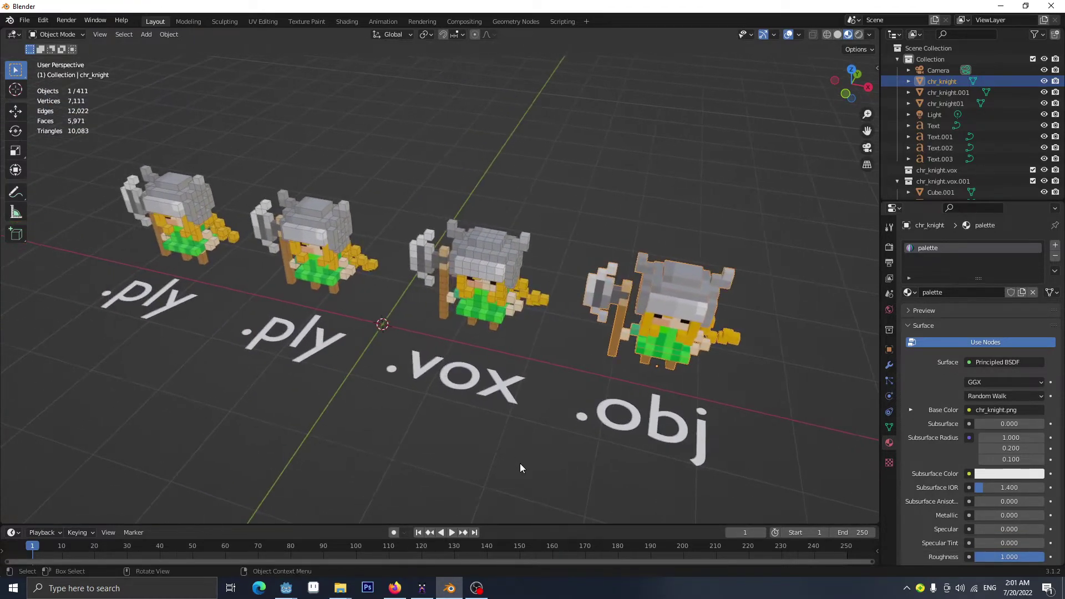
scroll(640, 432, down, 3)
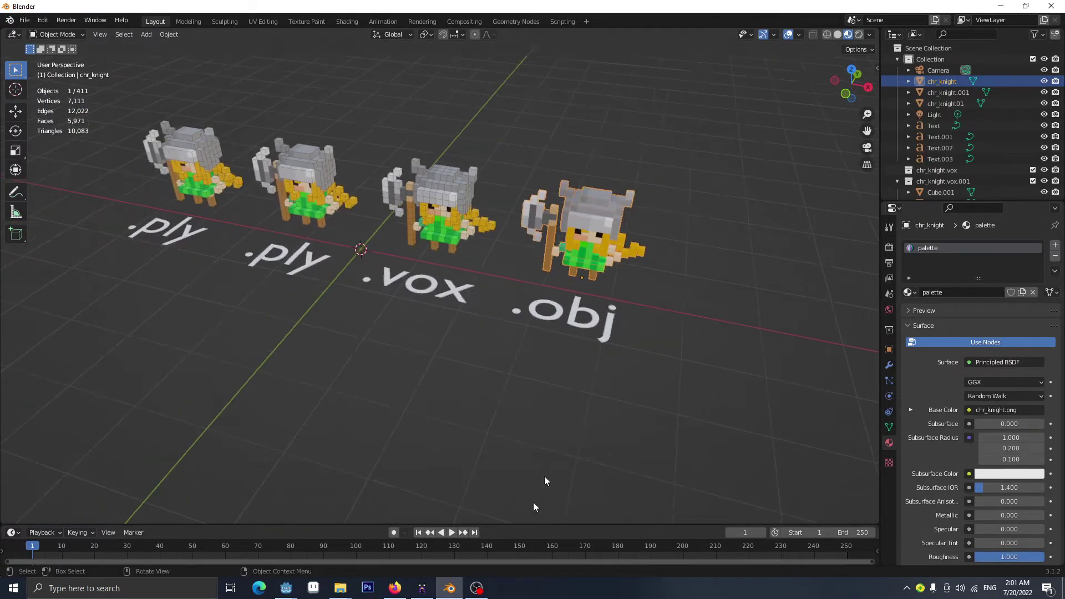
click(422, 589)
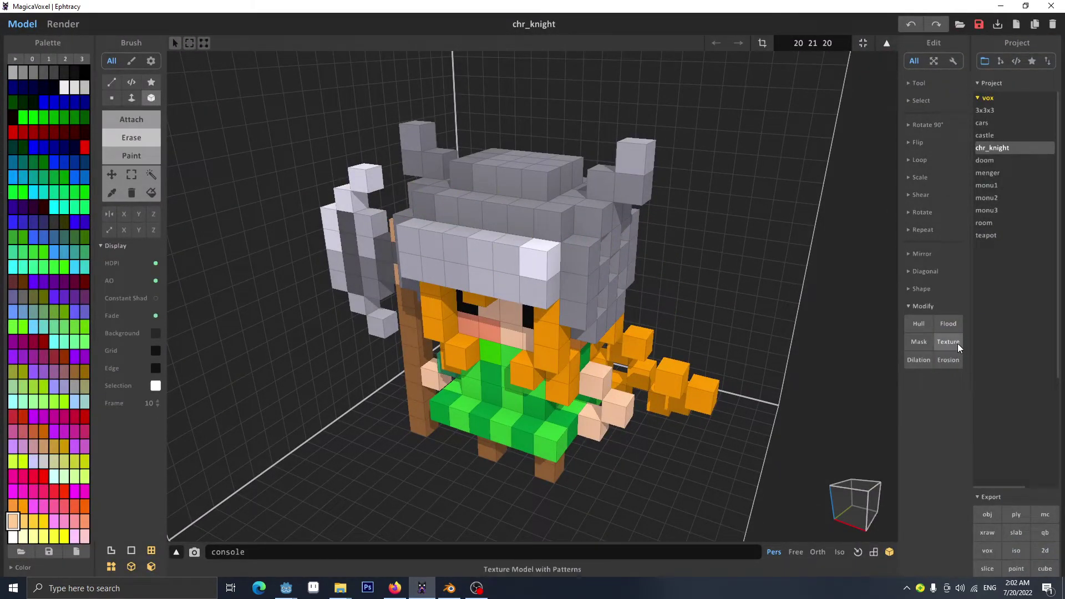
Export the chr_knight model as chr_knight.obj to the New Volume (F:) drive.
click(923, 307)
click(992, 497)
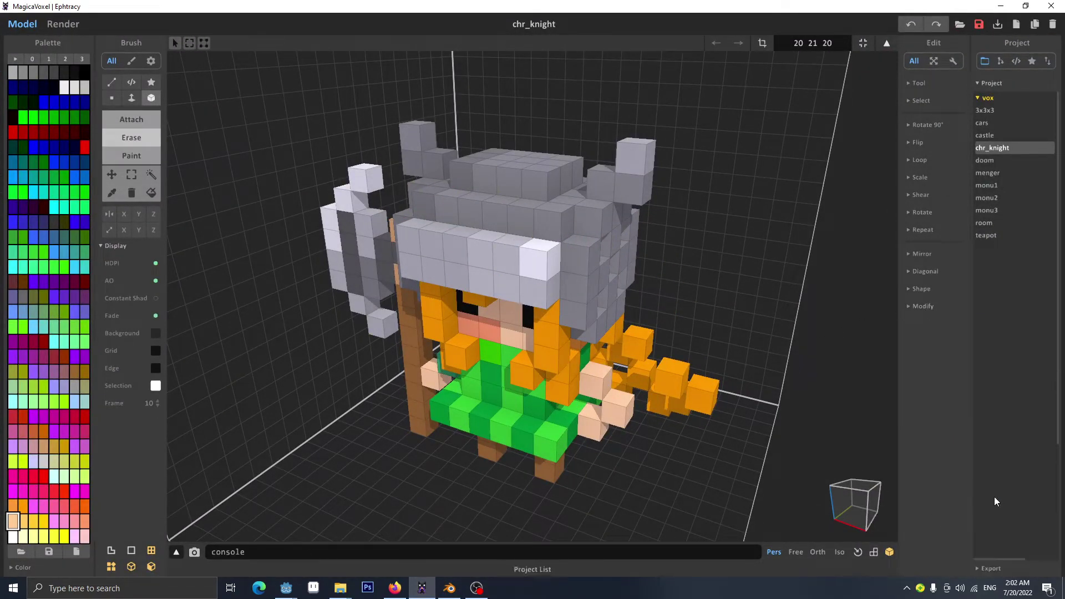
click(999, 567)
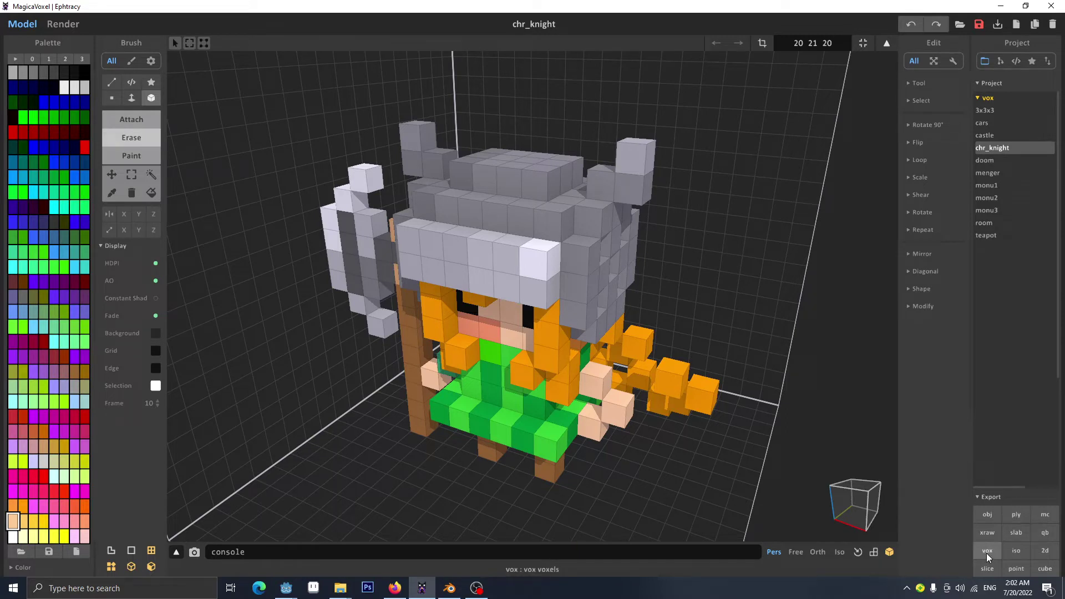
click(989, 518)
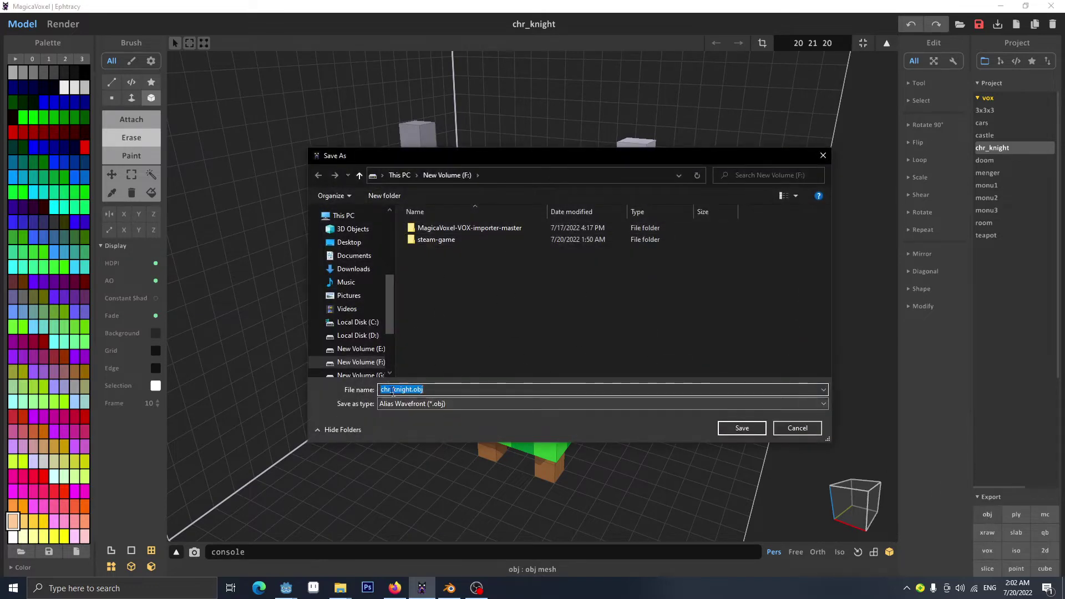
click(747, 428)
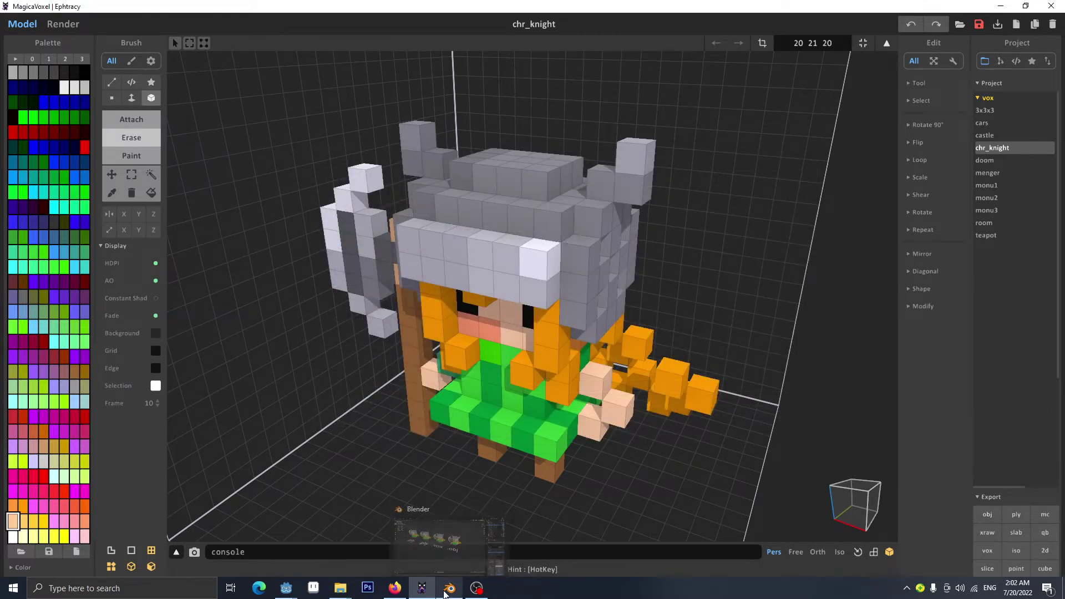
Import chr_knight.obj into Blender as a Wavefront file, adding knight chr_knight.006.
click(447, 589)
click(21, 21)
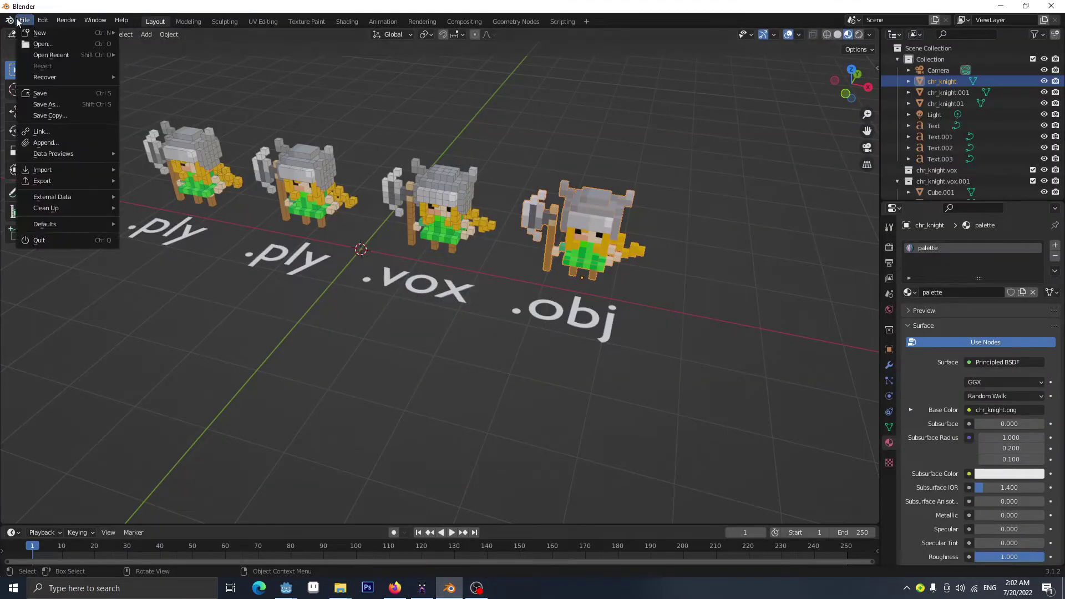
mouse_move(66, 169)
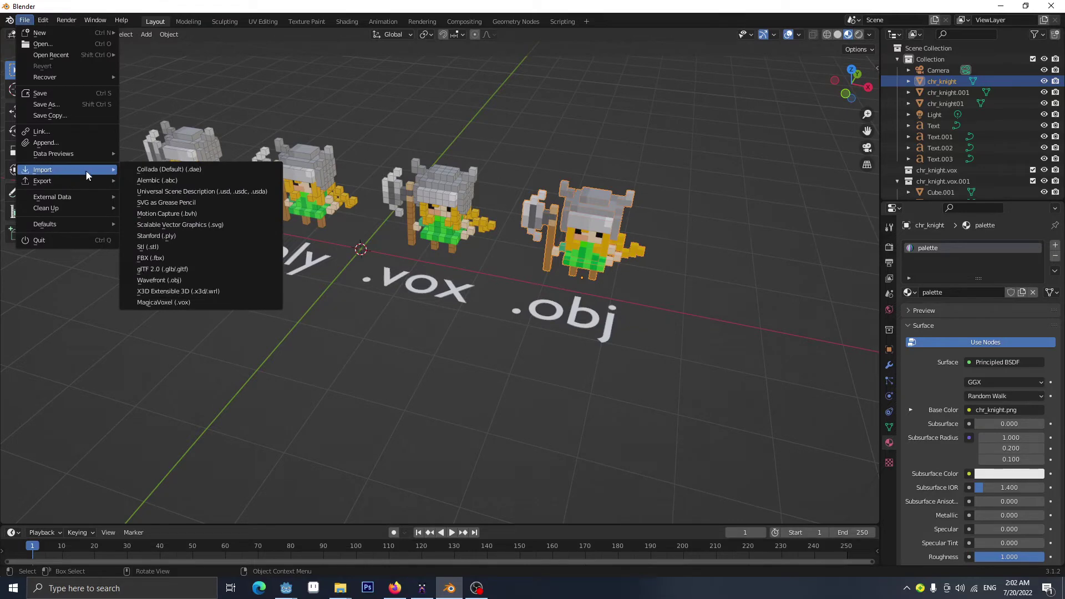
click(222, 281)
click(417, 208)
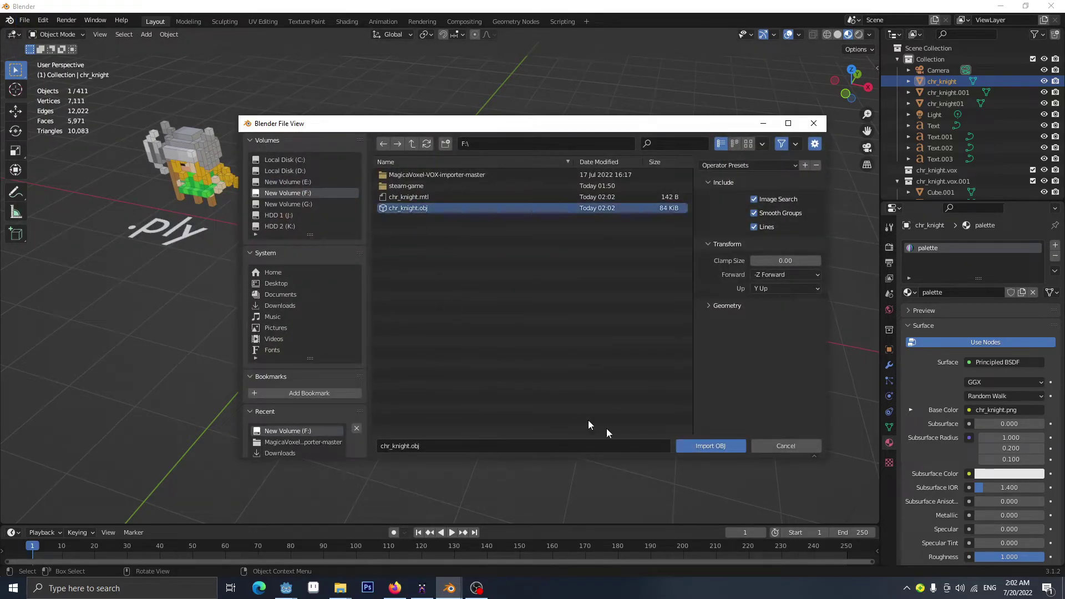
click(721, 446)
scroll(352, 407, up, 4)
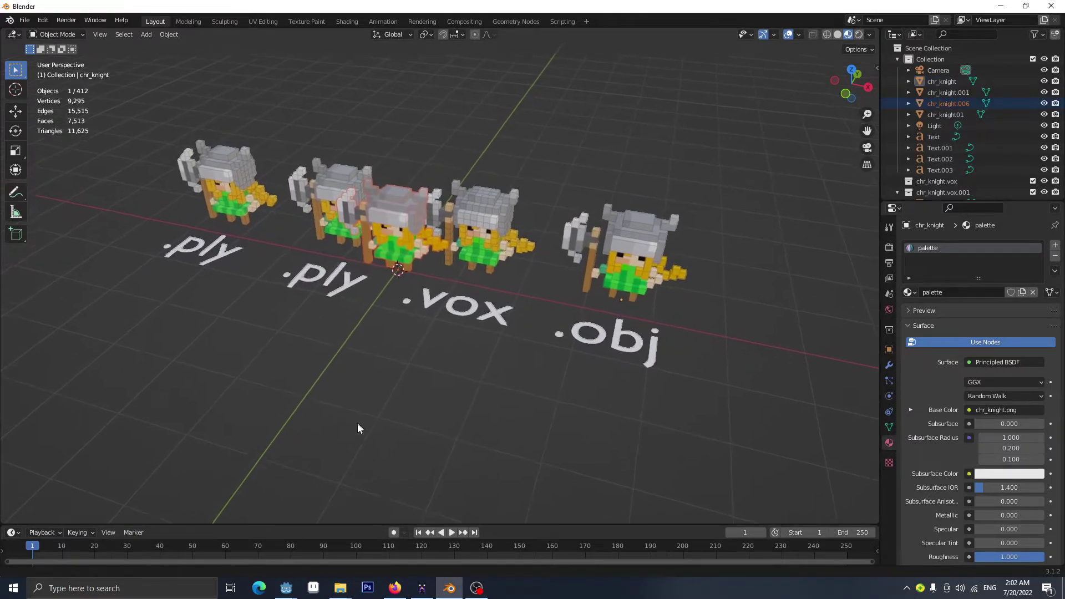
Move the newly imported knight along Y, then undo to remove it.
middle_drag(430, 287, 395, 315)
scroll(428, 259, up, 4)
scroll(429, 261, down, 2)
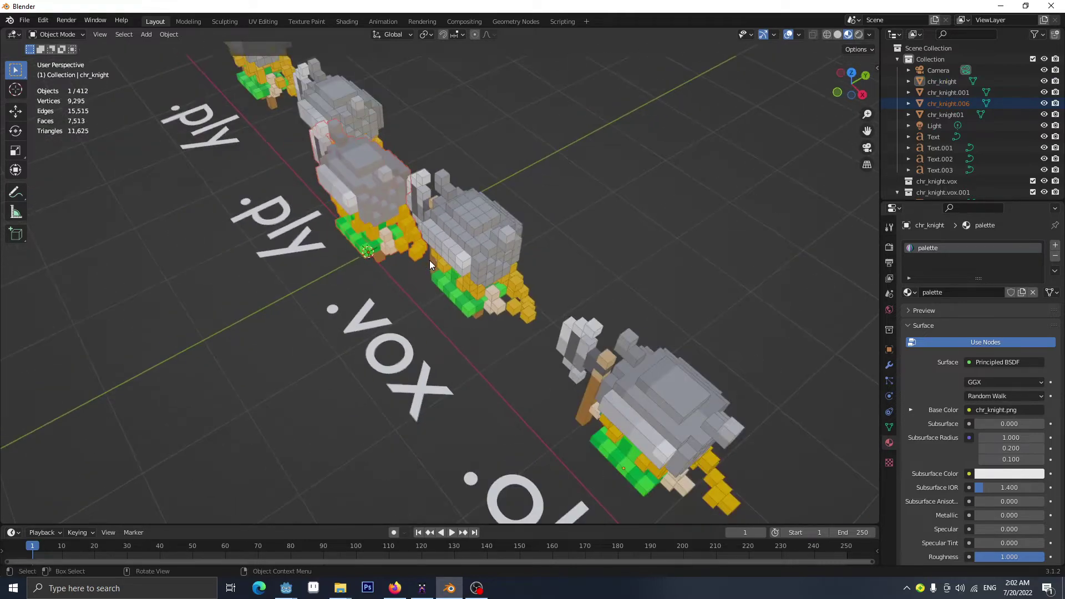
key(g)
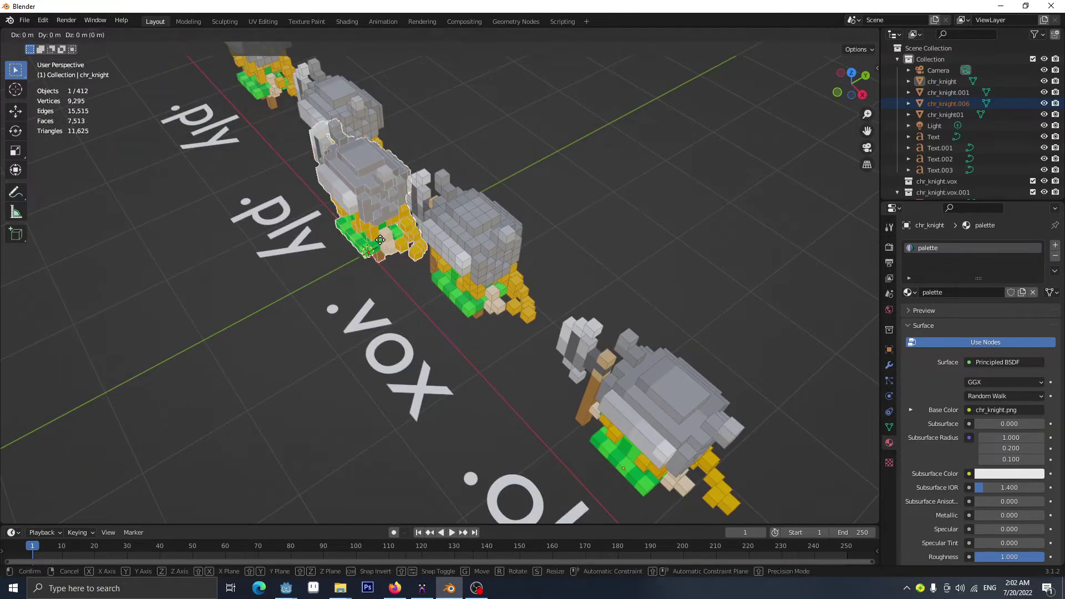
key(x)
key(y)
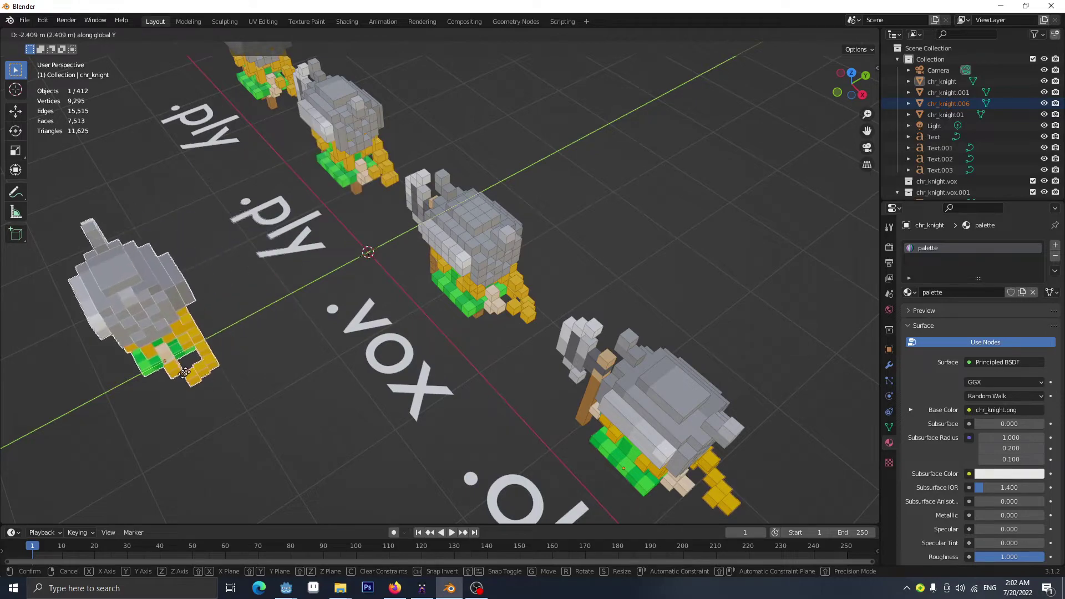
click(111, 416)
middle_drag(158, 405, 401, 345)
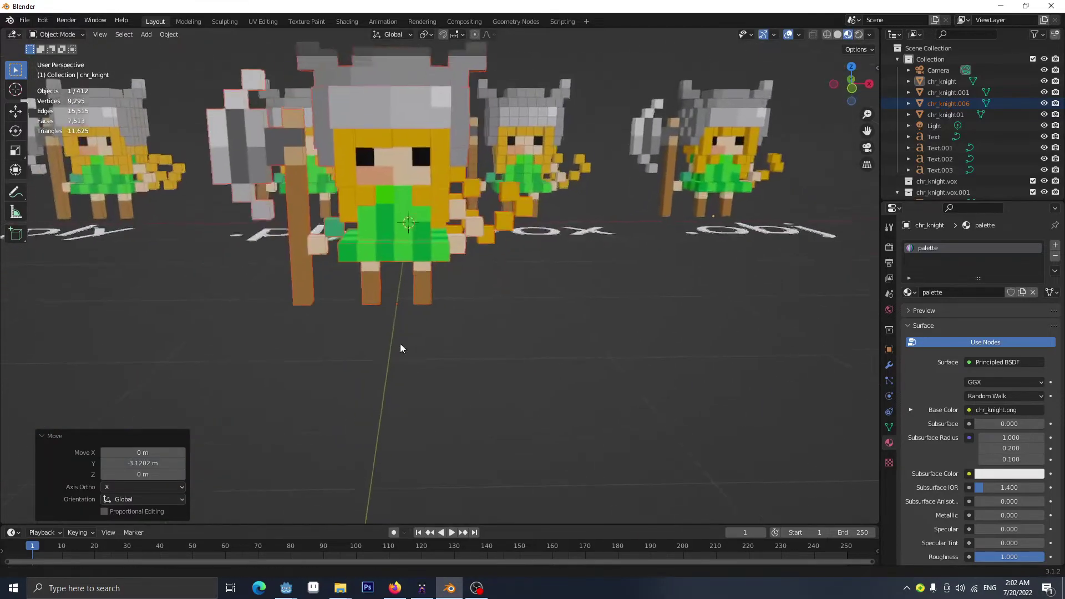
middle_drag(577, 313, 384, 381)
key(Tab)
middle_drag(219, 318, 360, 349)
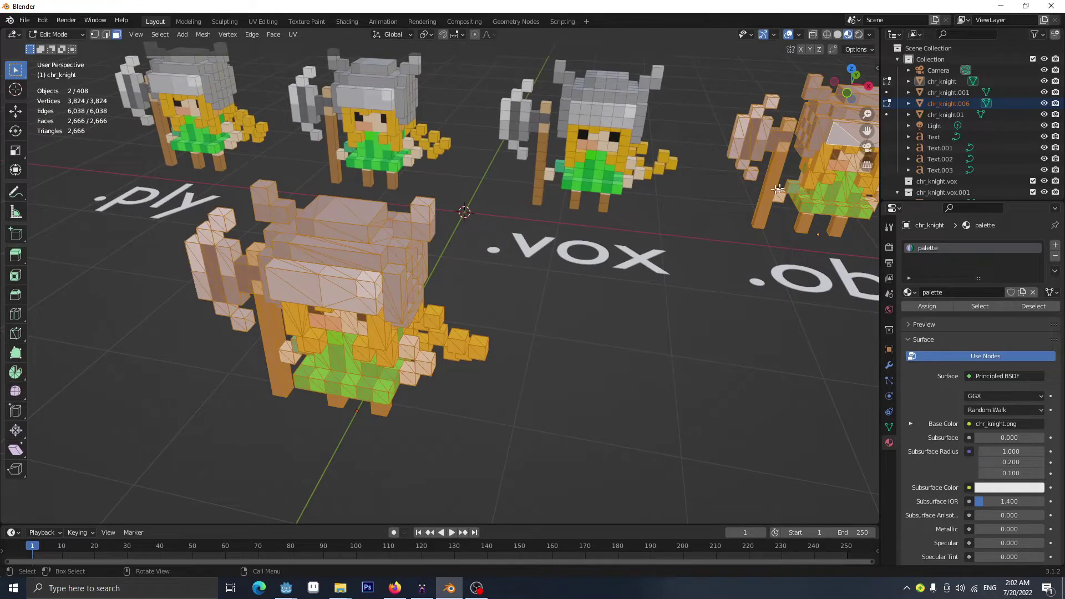
key(Tab)
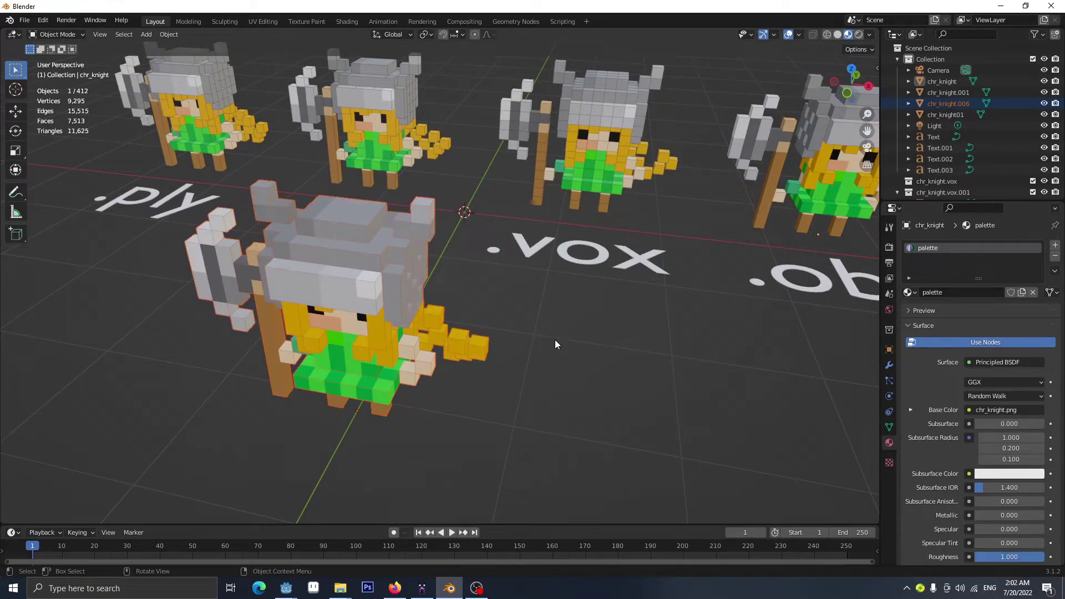
key(ctrl+z)
key(ctrl+z)
key(ctrl+z)
key(ctrl+z)
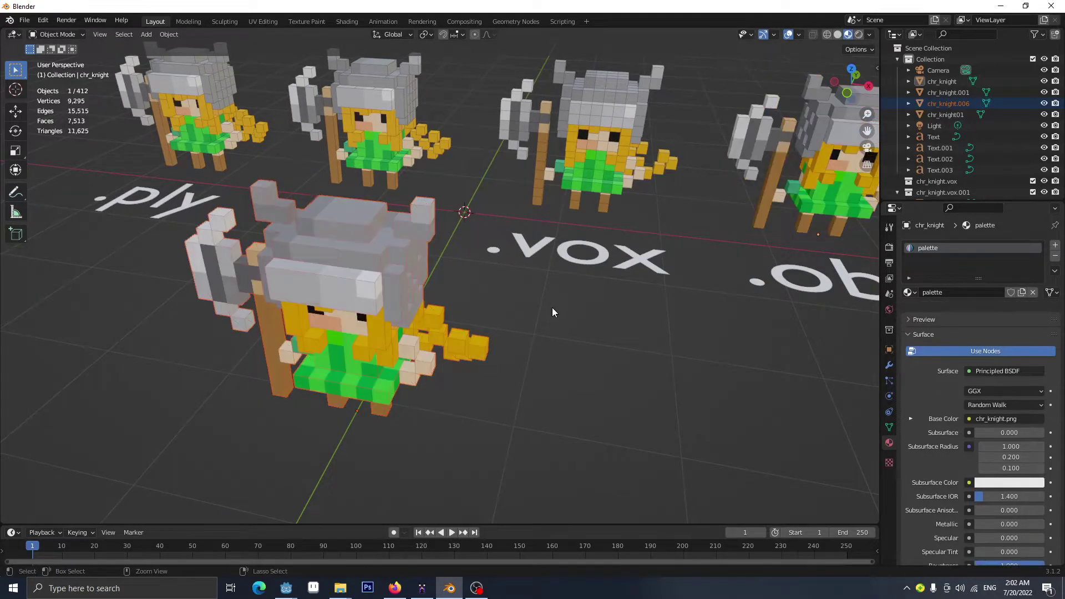
Shift all four knights and their labels 6.4518 m along Y, then deselect.
middle_drag(657, 300, 605, 322)
scroll(605, 321, down, 5)
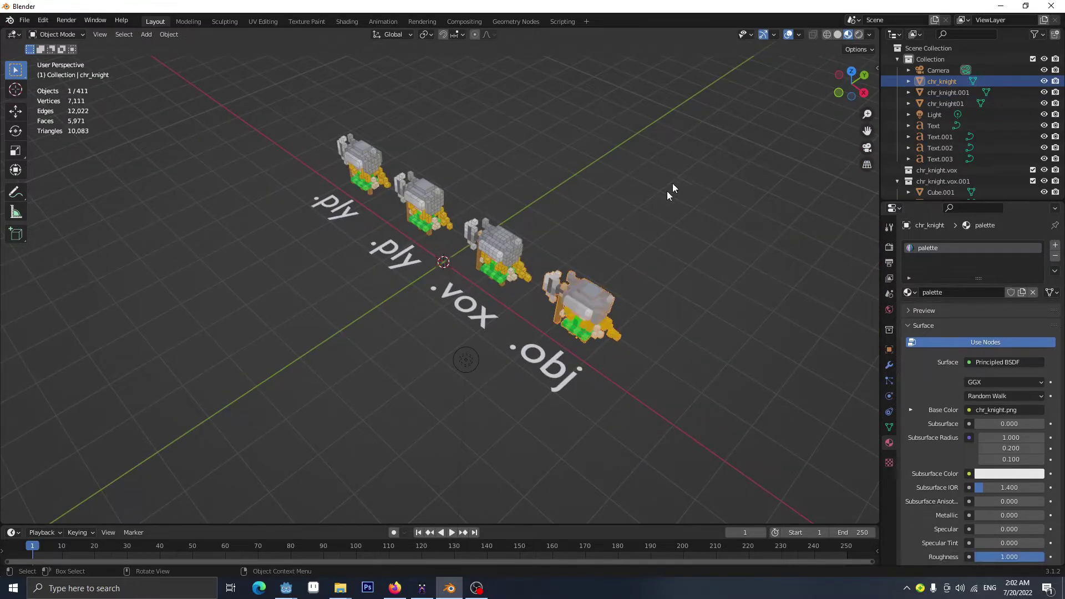
drag(697, 103, 289, 435)
key(g)
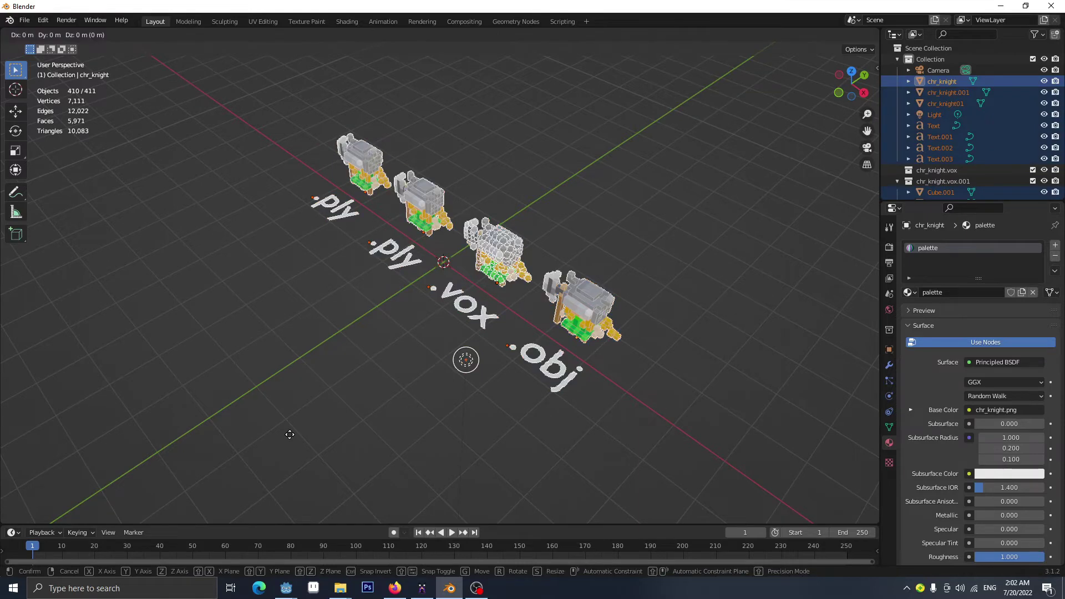
key(y)
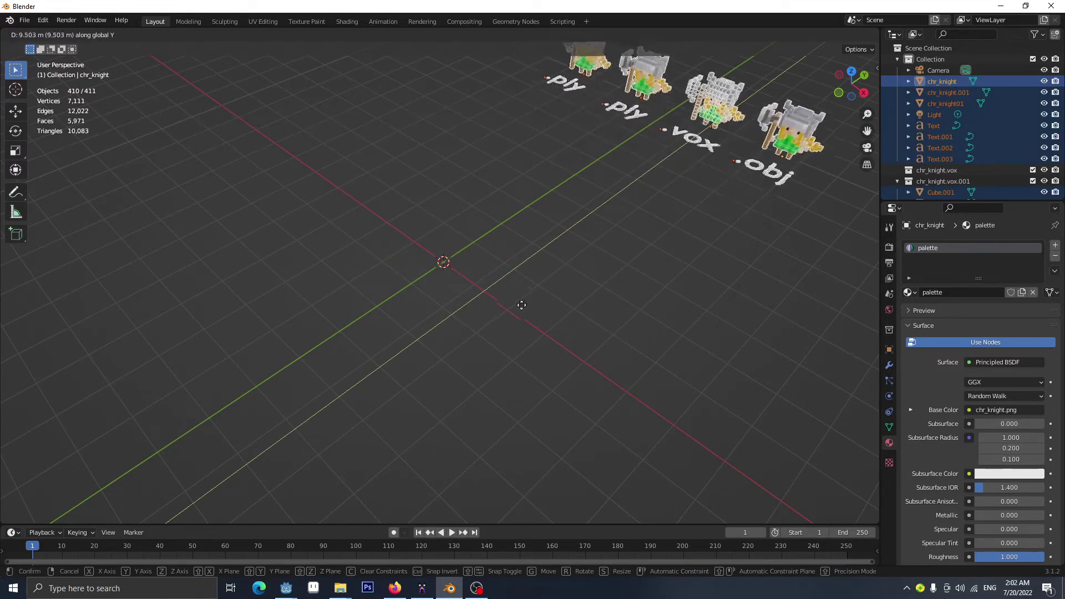
click(477, 358)
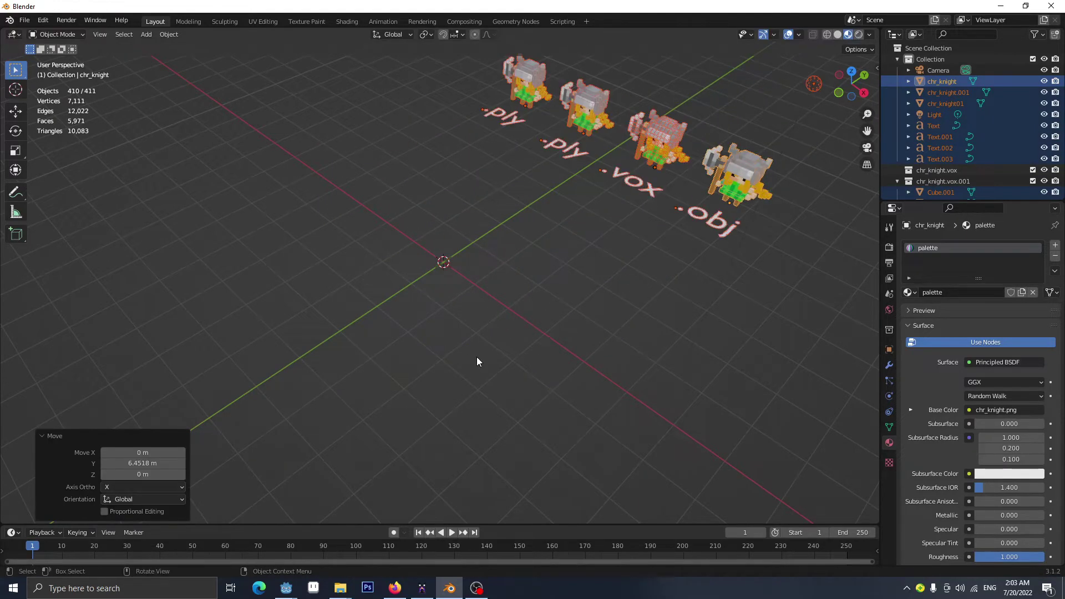
click(491, 363)
middle_drag(492, 365, 507, 321)
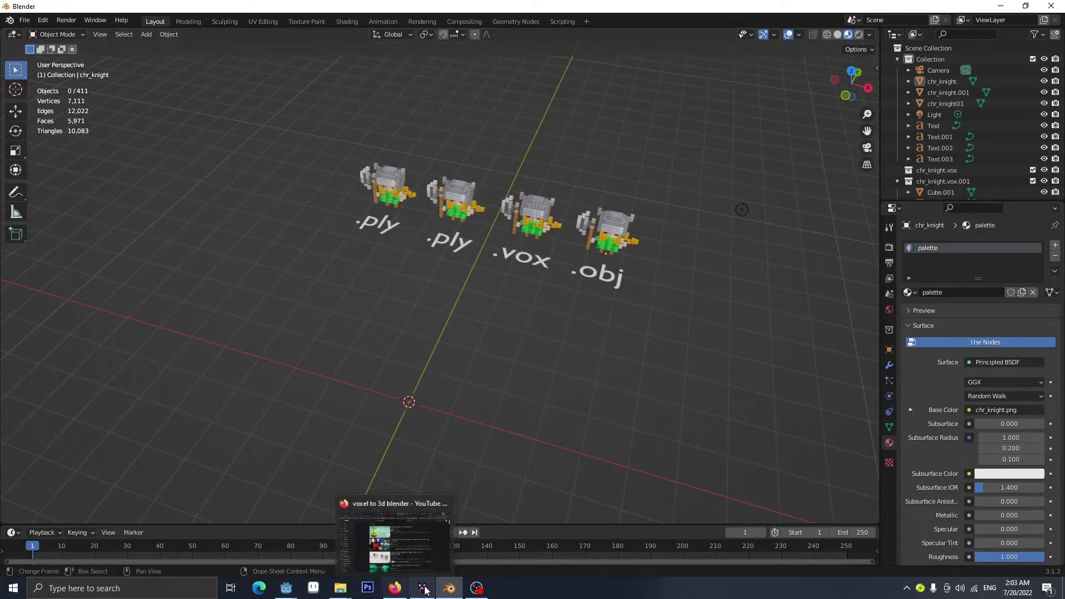
Check the MagicaVoxel-VOX-importer GitHub page in Firefox, then minimize the browser.
click(394, 590)
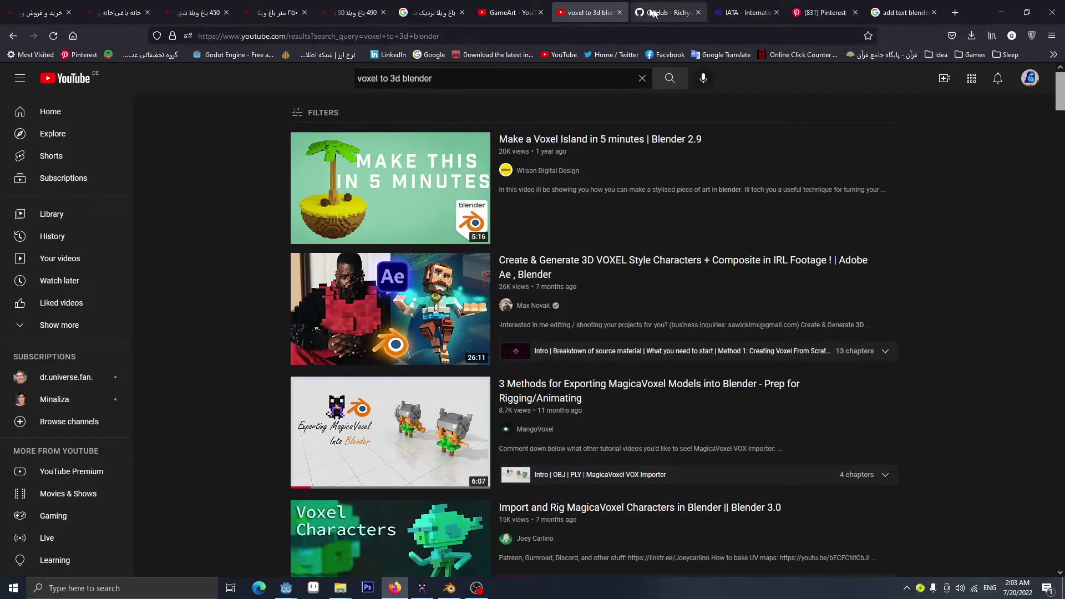
click(662, 14)
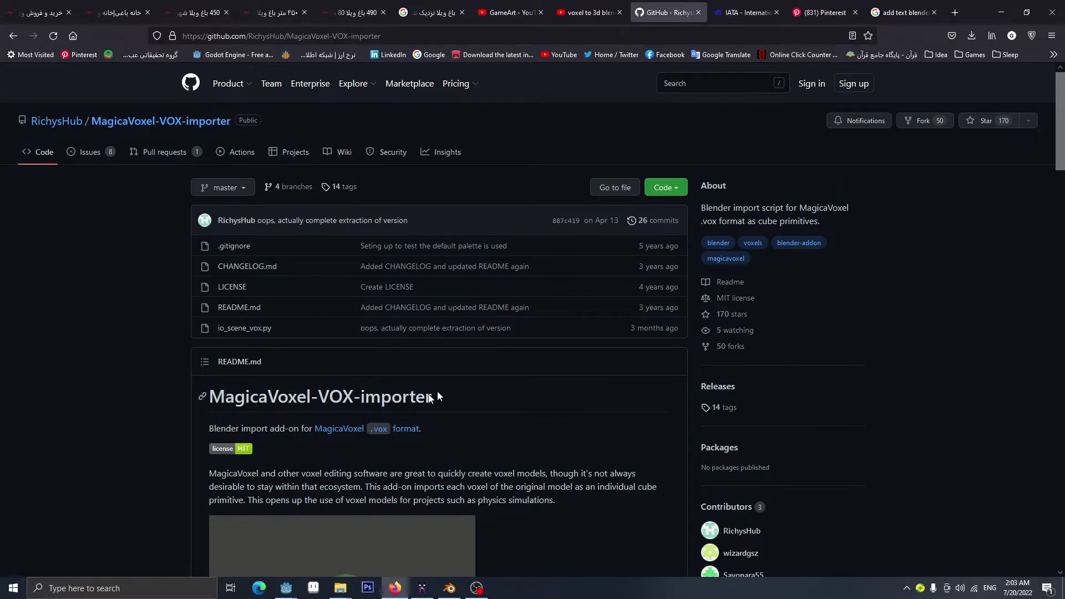
click(1000, 13)
middle_drag(454, 319, 451, 319)
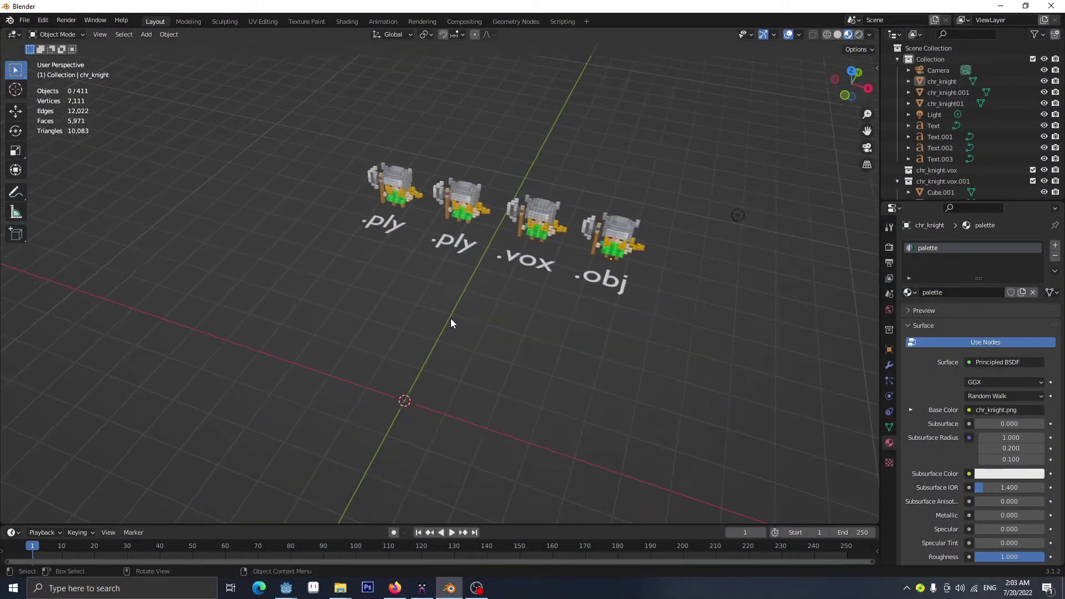
Install the VOX importer add-on from io_scene_vox.py on drive F: via Preferences > Add-ons.
click(43, 21)
click(72, 175)
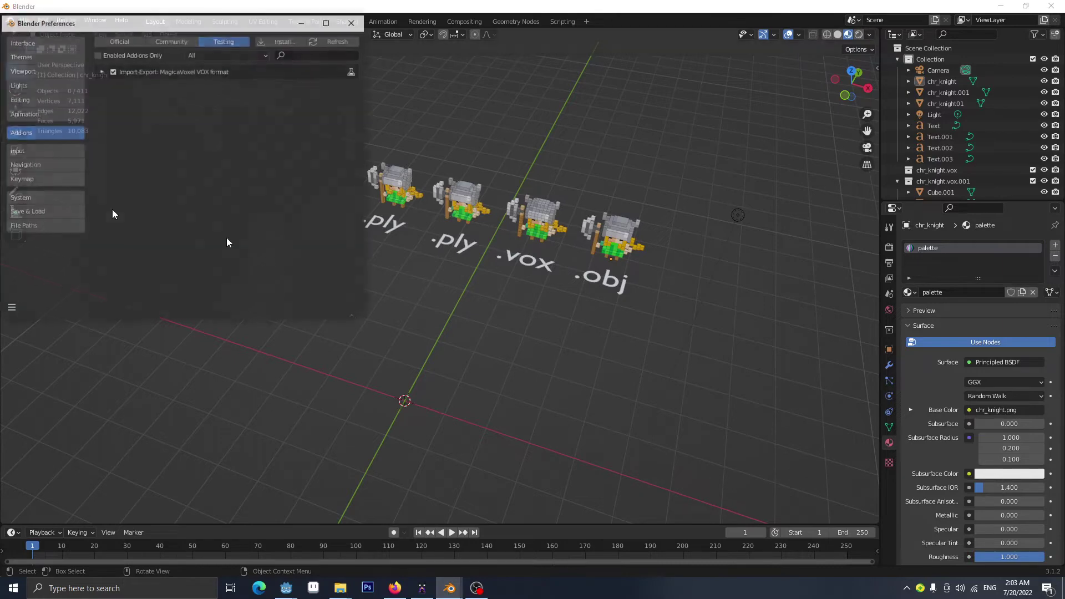
click(287, 41)
click(216, 60)
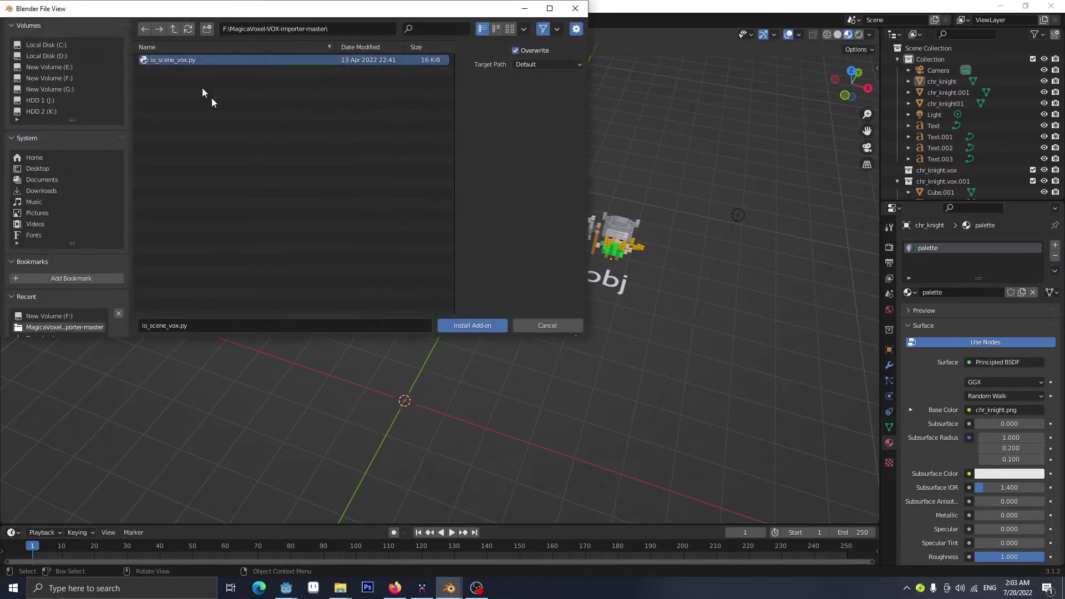
click(65, 316)
double_click(185, 61)
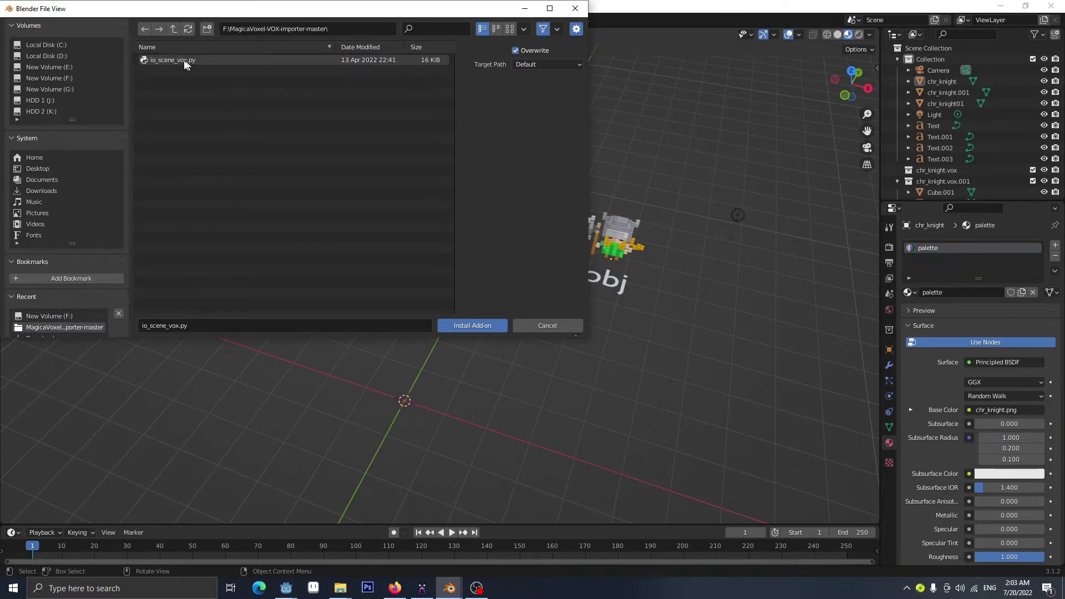
click(185, 61)
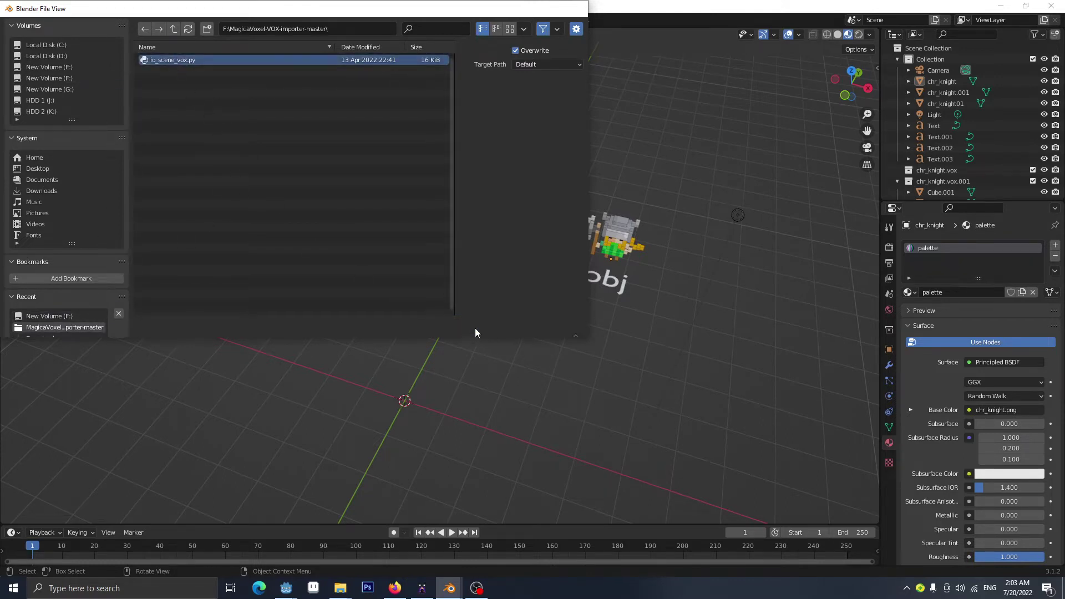
click(475, 329)
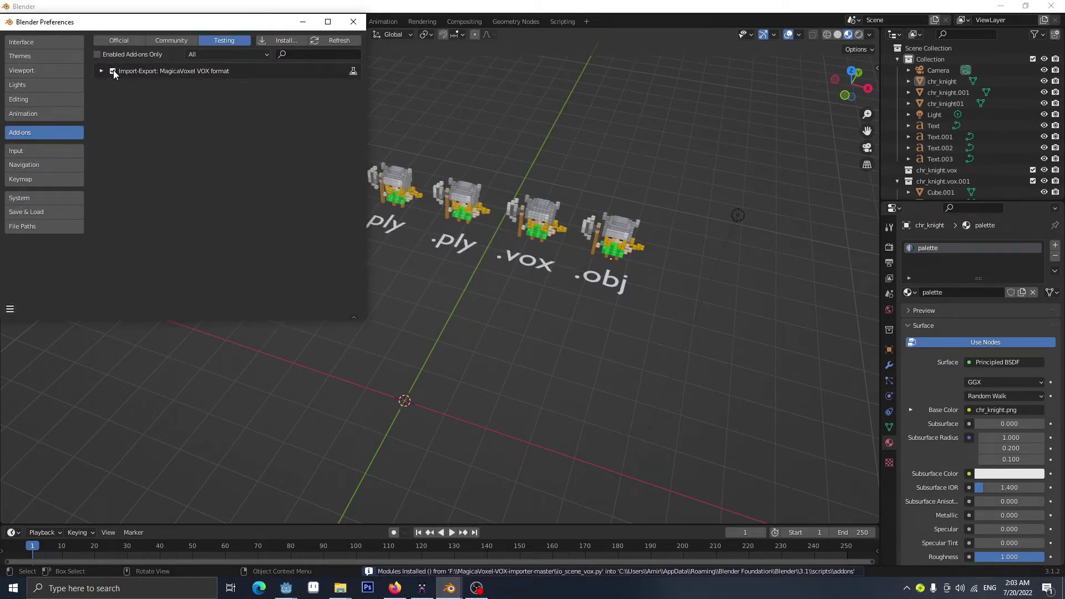
click(354, 21)
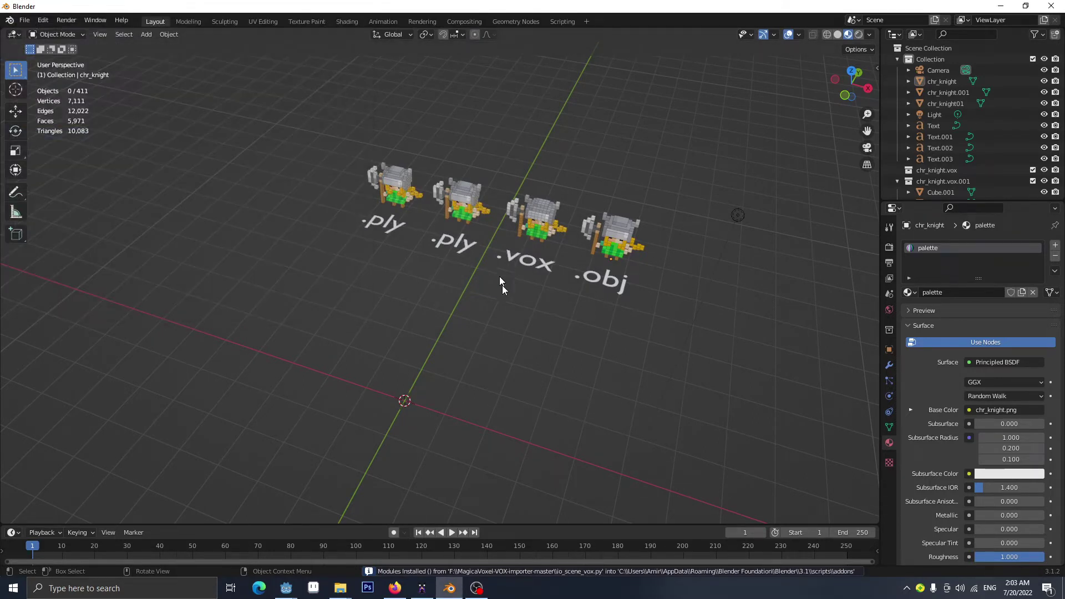
In MagicaVoxel, apply the Flood modification to the knight.
click(428, 595)
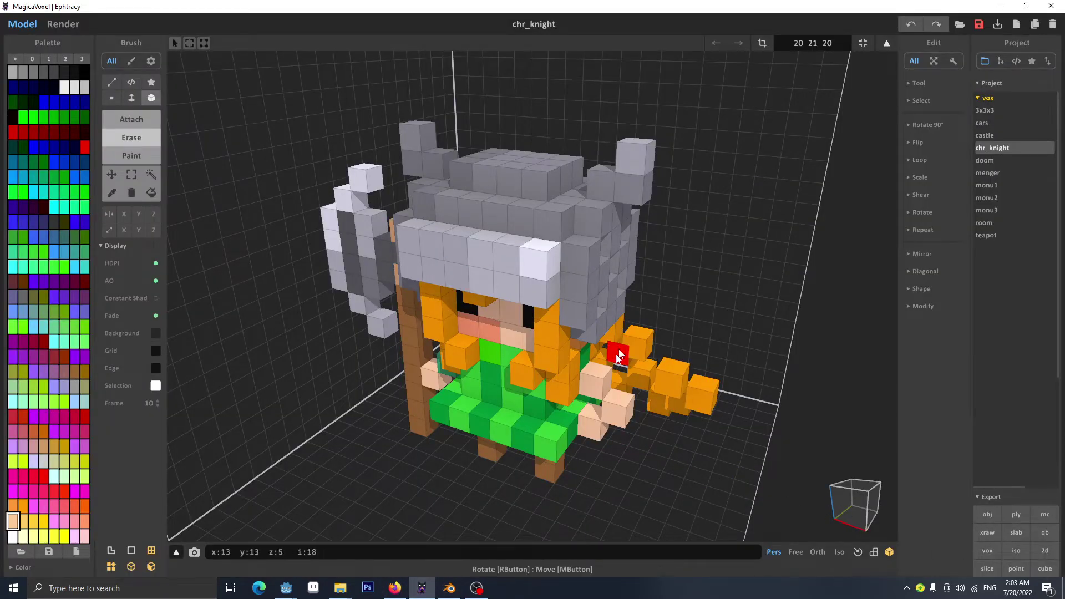
click(926, 306)
click(951, 324)
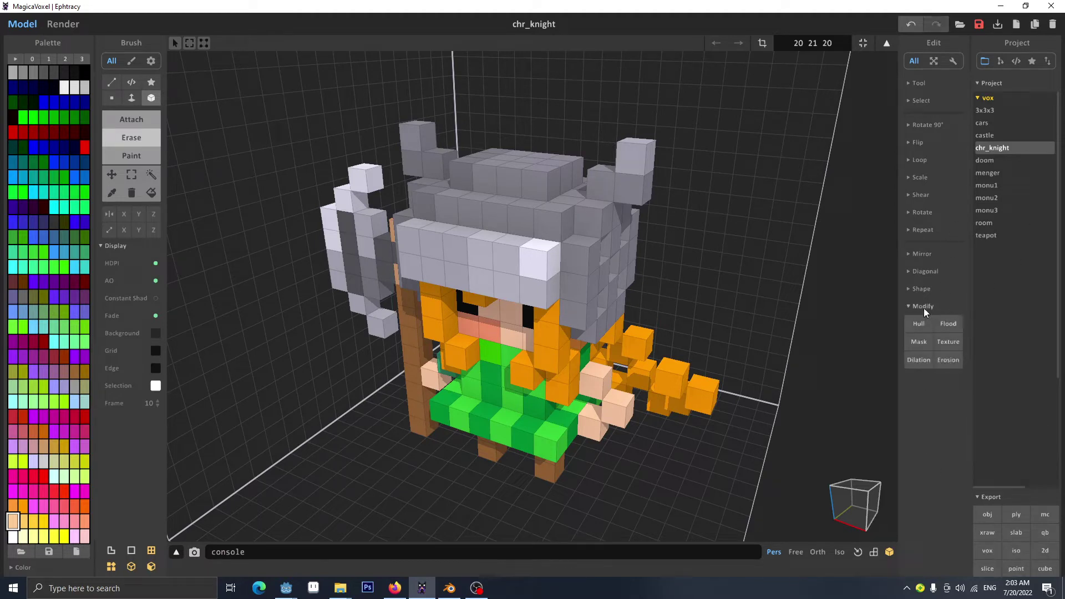
click(924, 306)
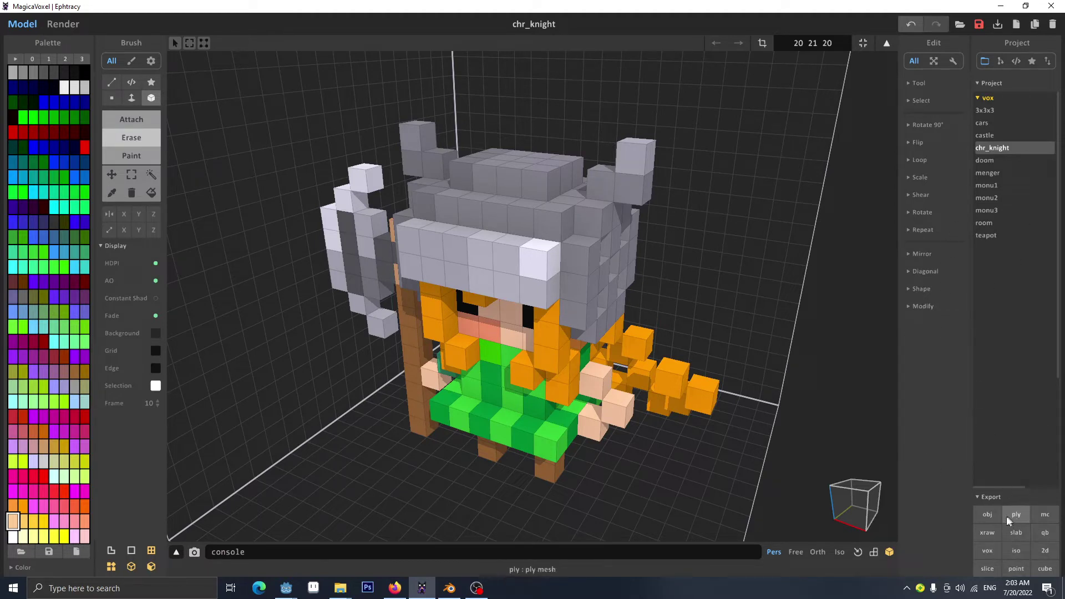
Export the knight as chr_knight.vox to drive F:, then return to Blender.
click(988, 550)
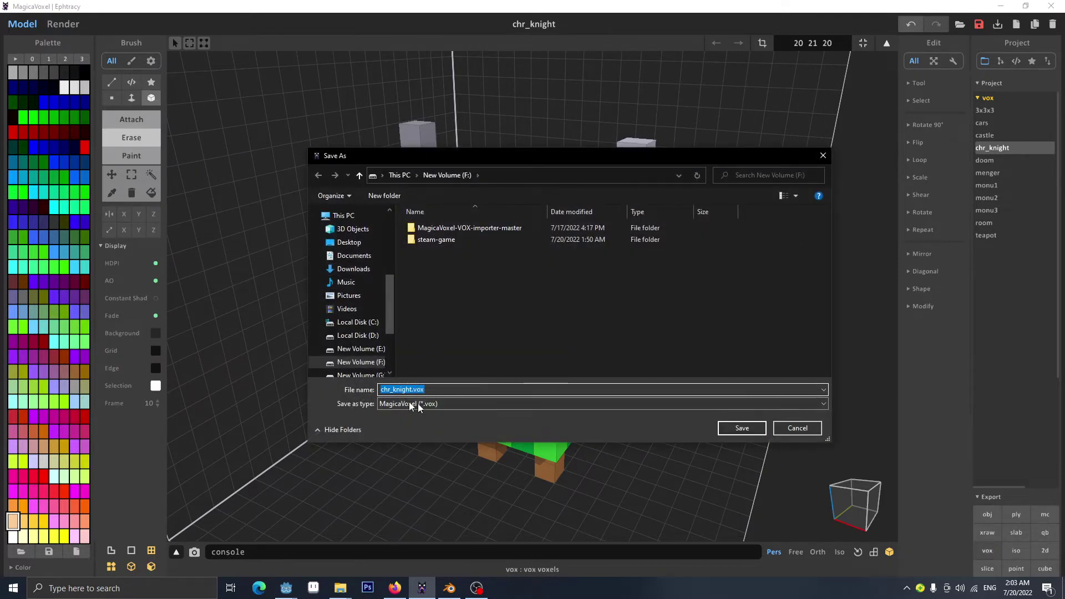
click(739, 430)
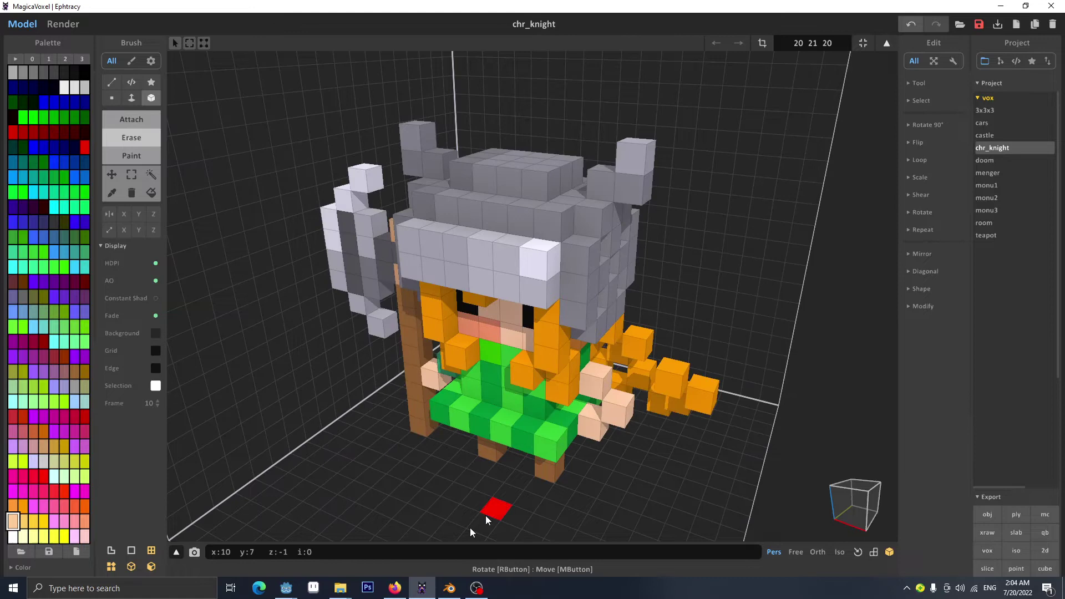
click(449, 588)
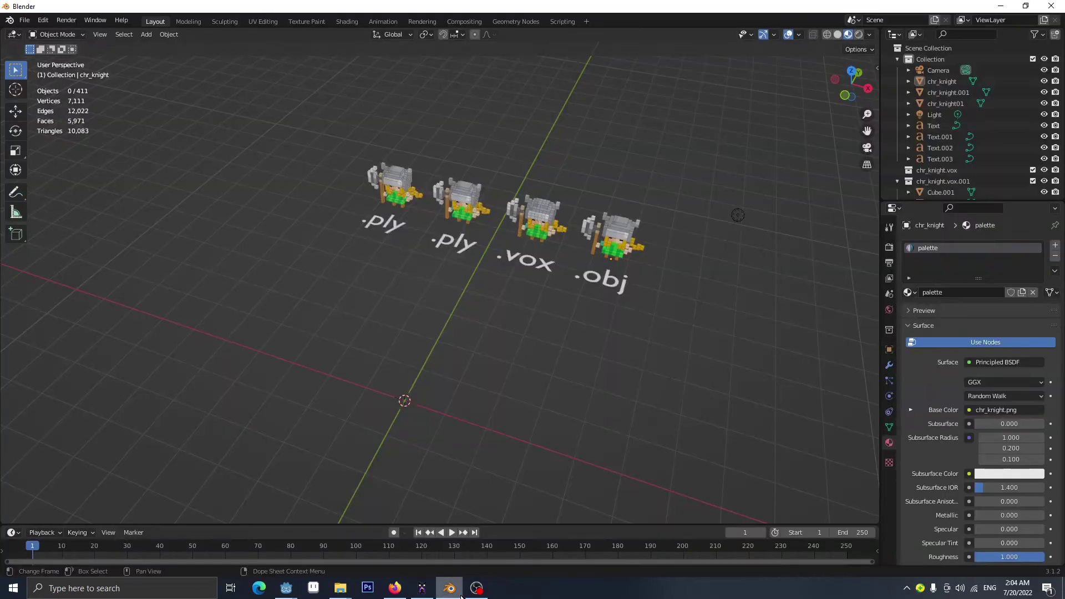
click(25, 20)
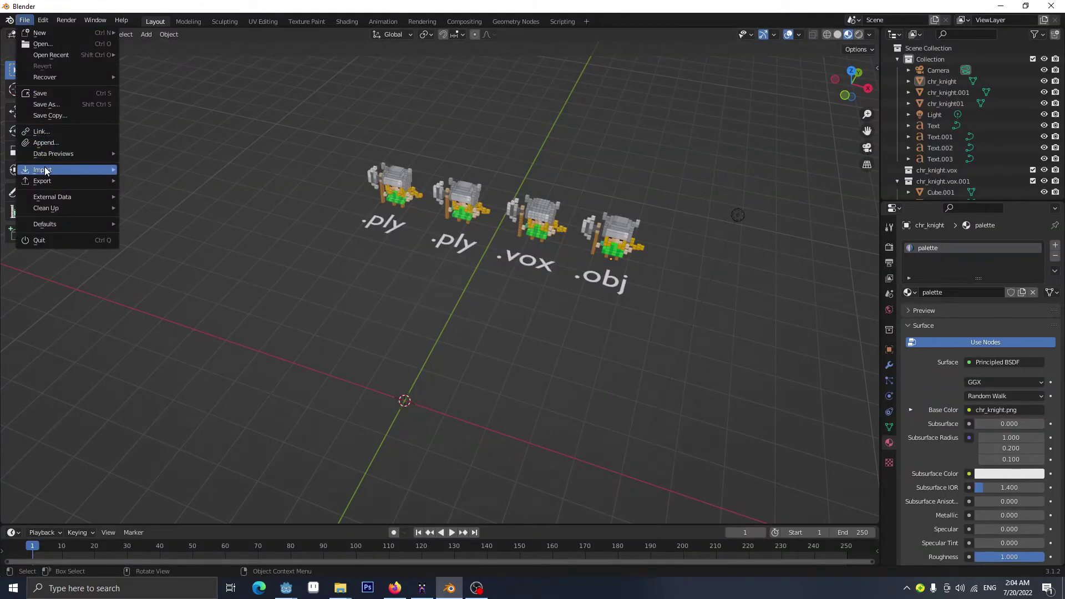
Start a MagicaVoxel (.vox) import and pick chr_knight.vox on drive F:.
mouse_move(42, 170)
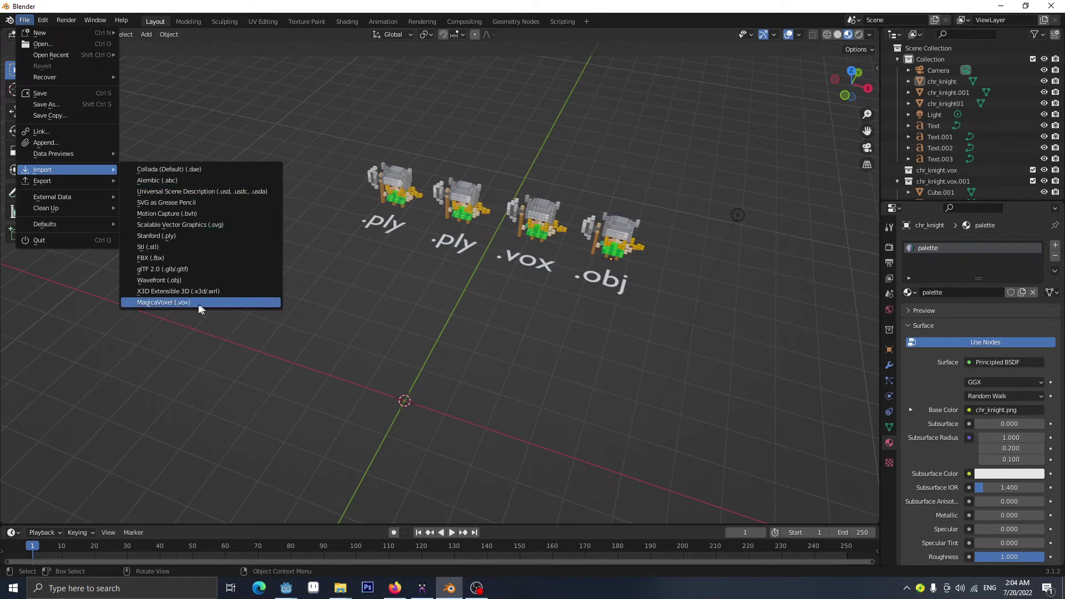
click(169, 302)
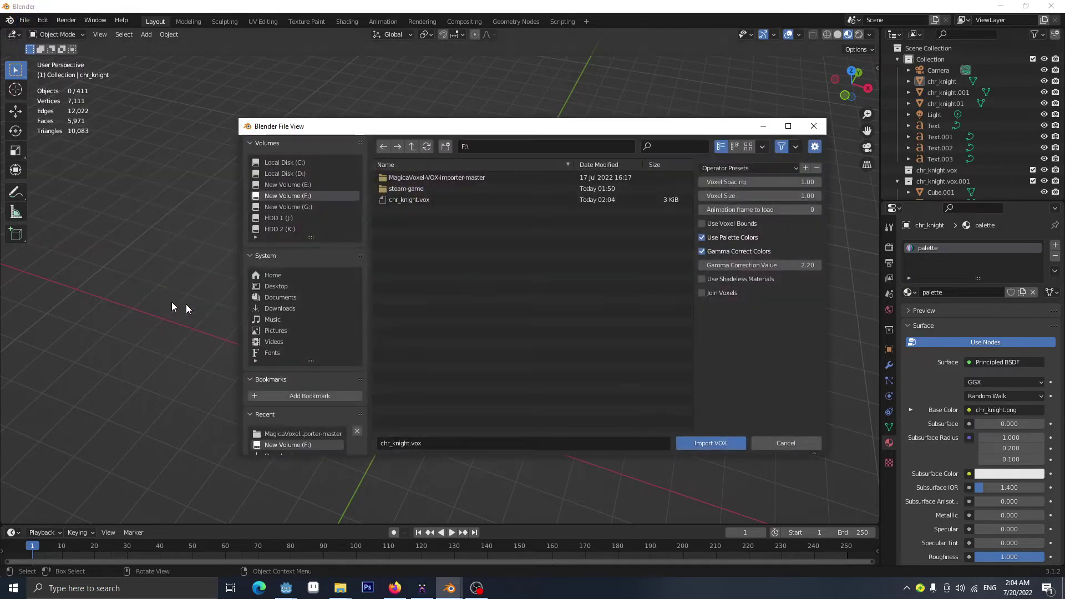
click(413, 200)
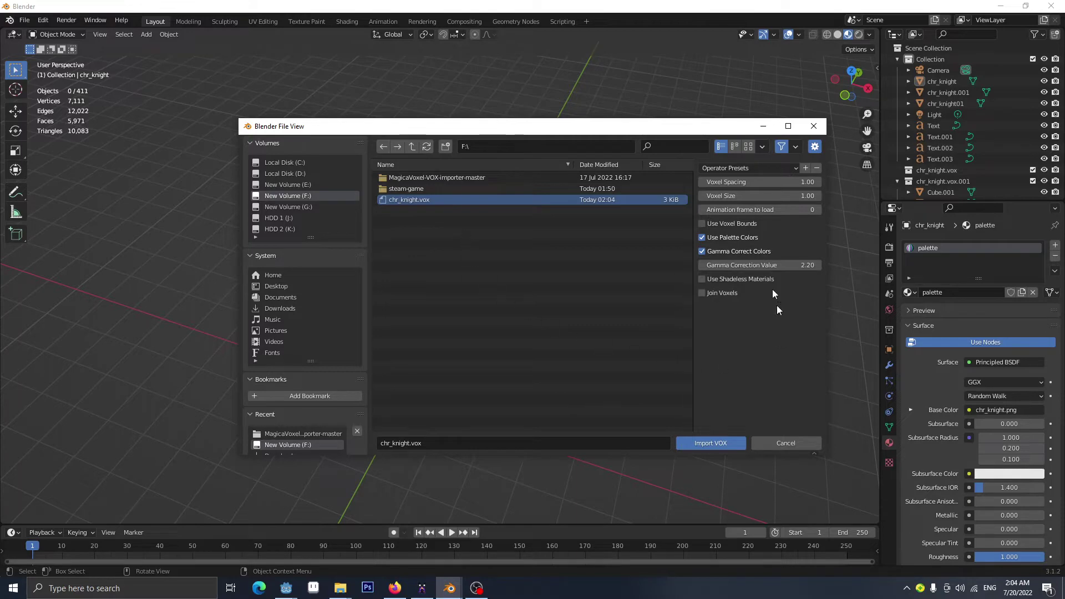
Import chr_knight.vox into the scene and frame the new knight.
click(707, 443)
middle_drag(556, 352, 540, 304)
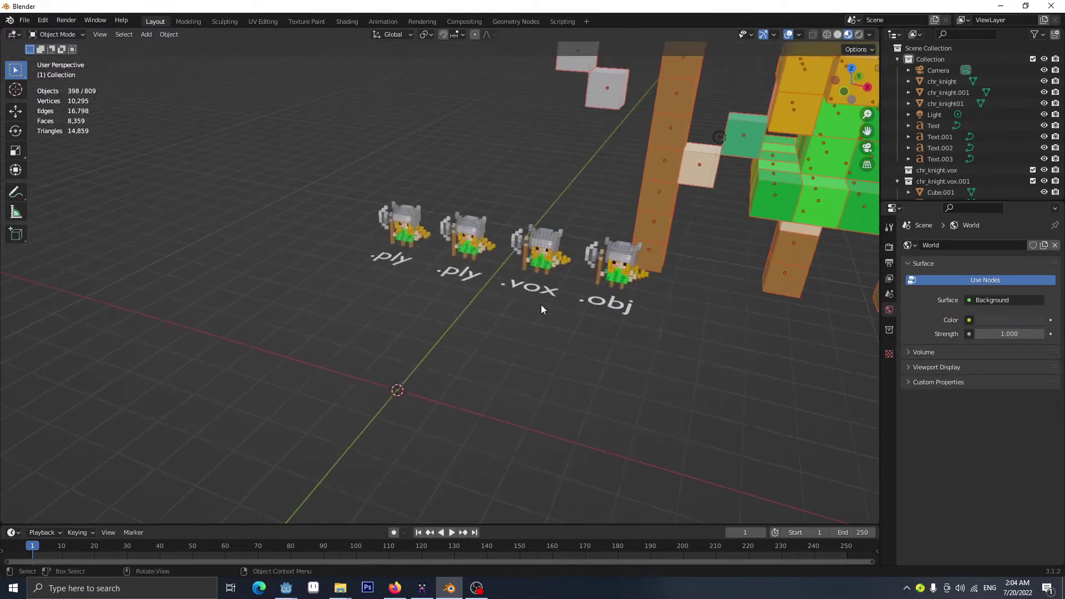
scroll(541, 304, down, 5)
middle_drag(671, 283, 688, 260)
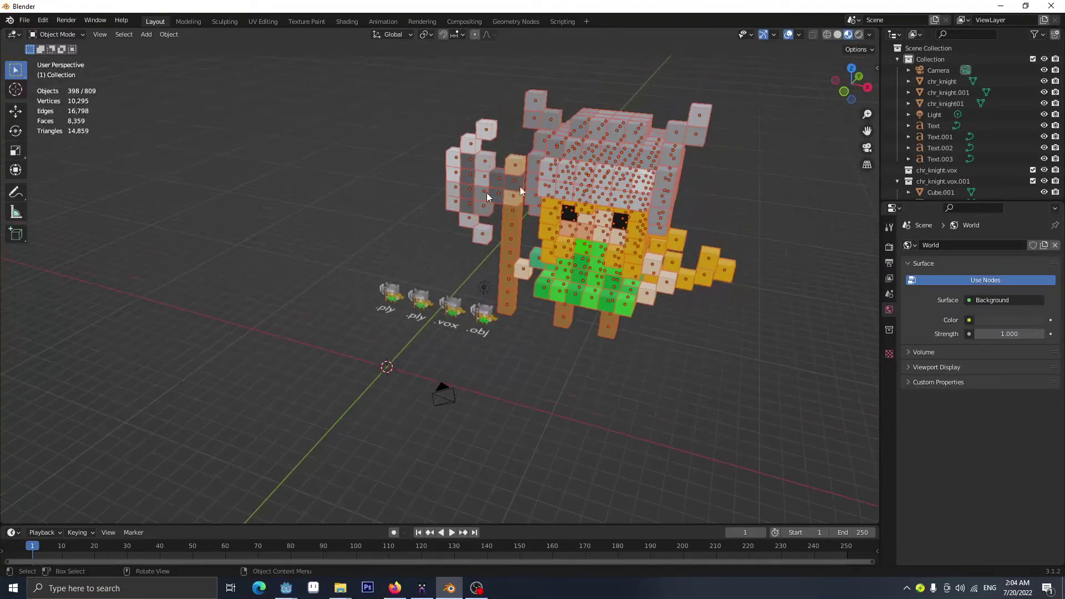
Scale the imported knight to 0.17, place it on the red axis and raise it along Z.
key(s)
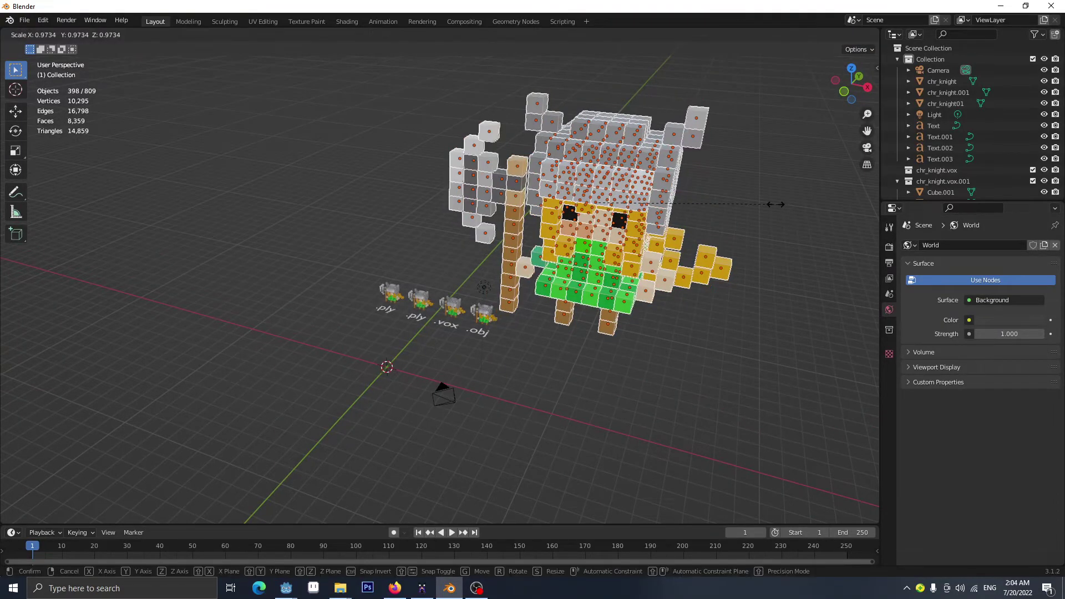
click(624, 218)
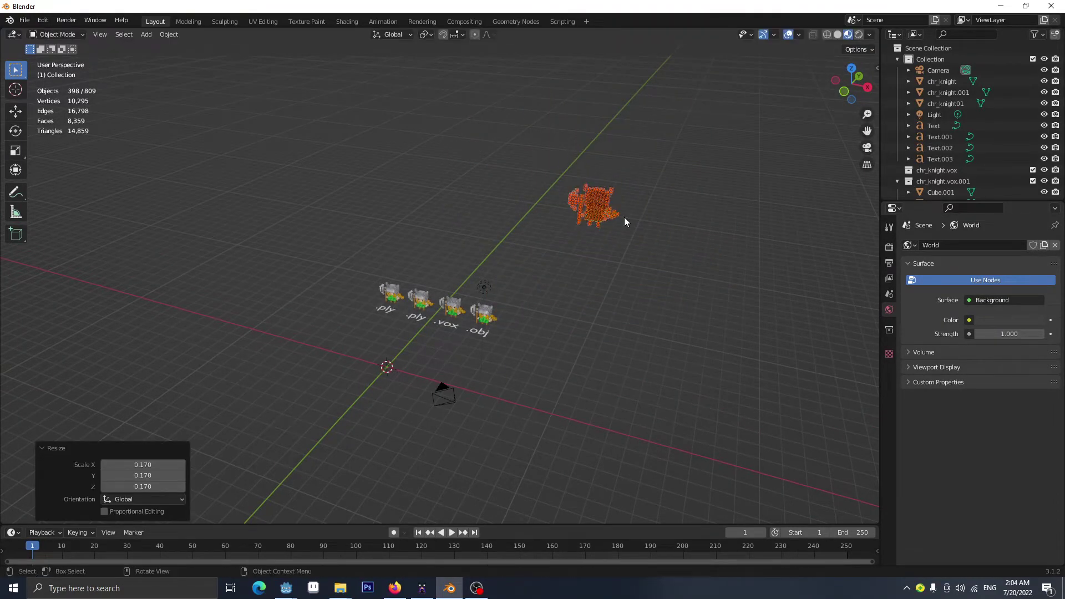
key(KP_7)
key(g)
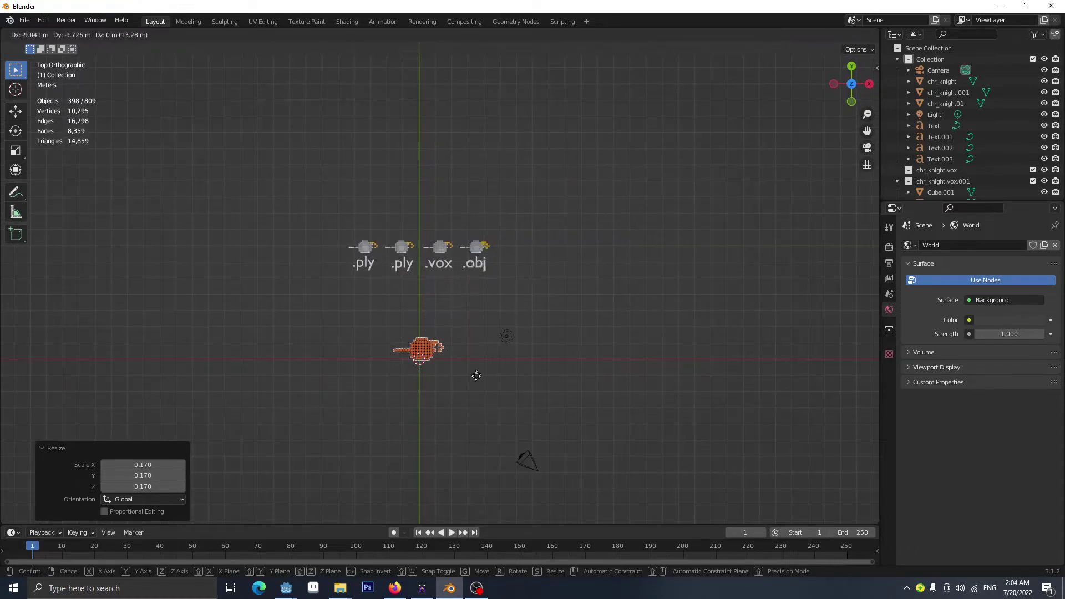
click(471, 383)
middle_drag(471, 384, 433, 416)
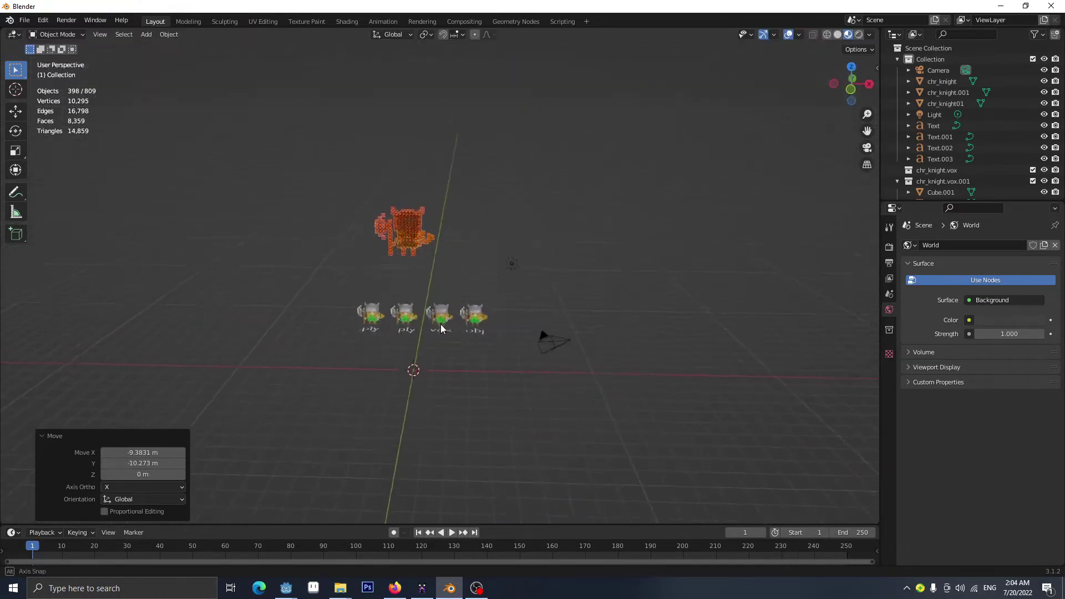
key(g)
key(z)
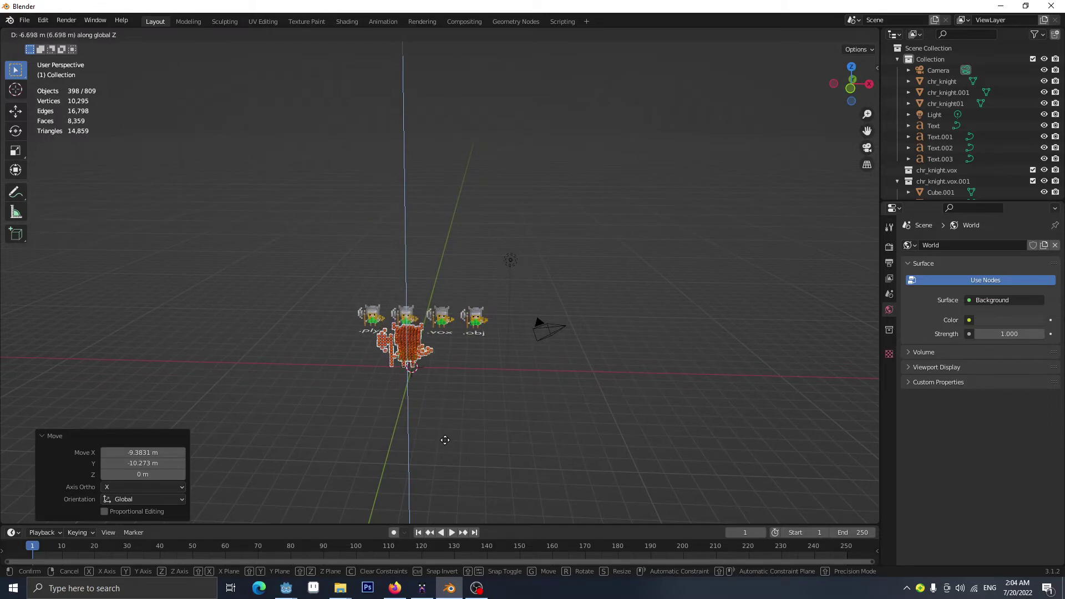
click(454, 422)
Box-select the 35 helmet cubes, trial-move them beside the knight, then undo the move.
middle_drag(474, 399, 416, 377)
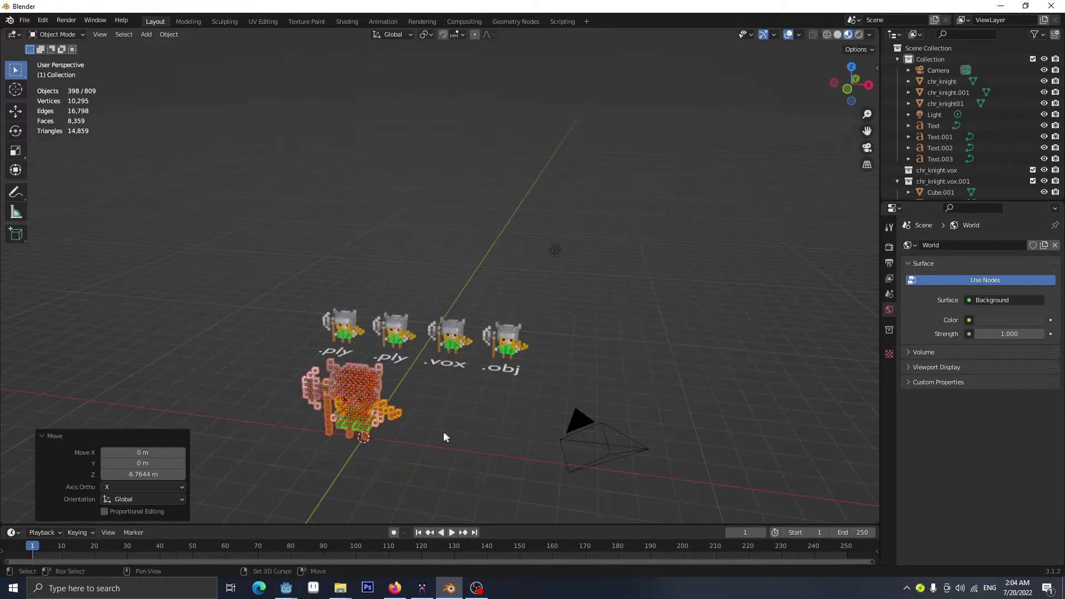
middle_drag(445, 435, 511, 414)
scroll(483, 383, up, 3)
click(528, 384)
click(482, 328)
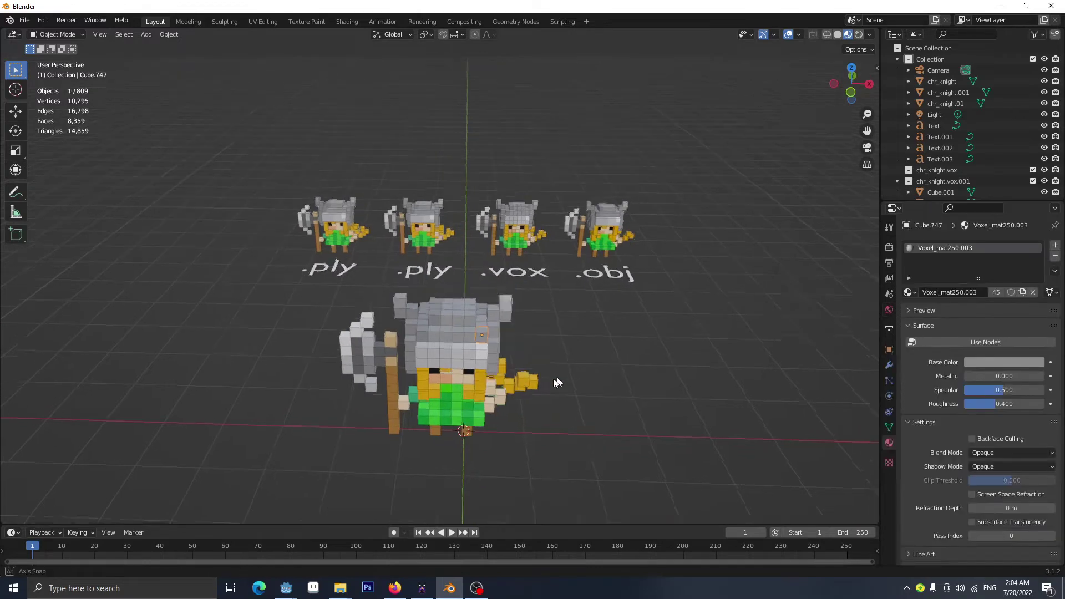
middle_drag(556, 381, 548, 299)
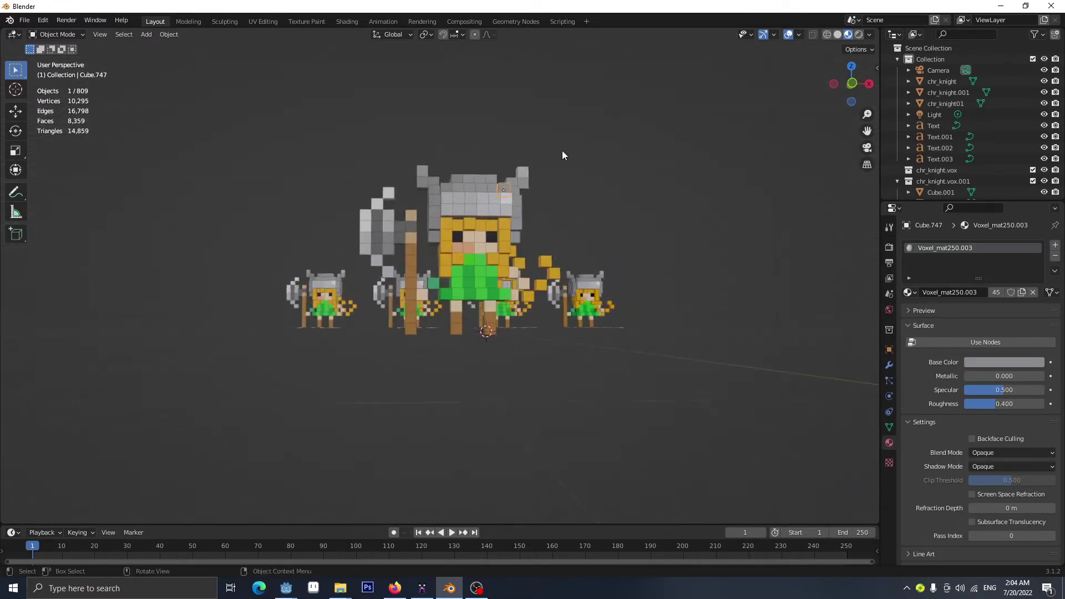
drag(559, 151, 447, 190)
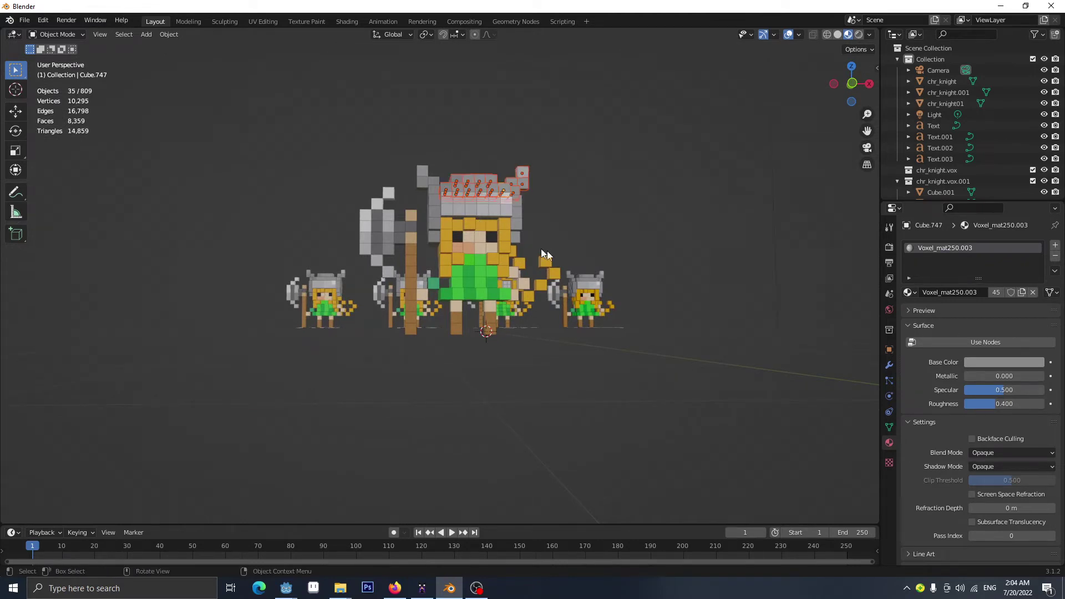
middle_drag(540, 249, 447, 378)
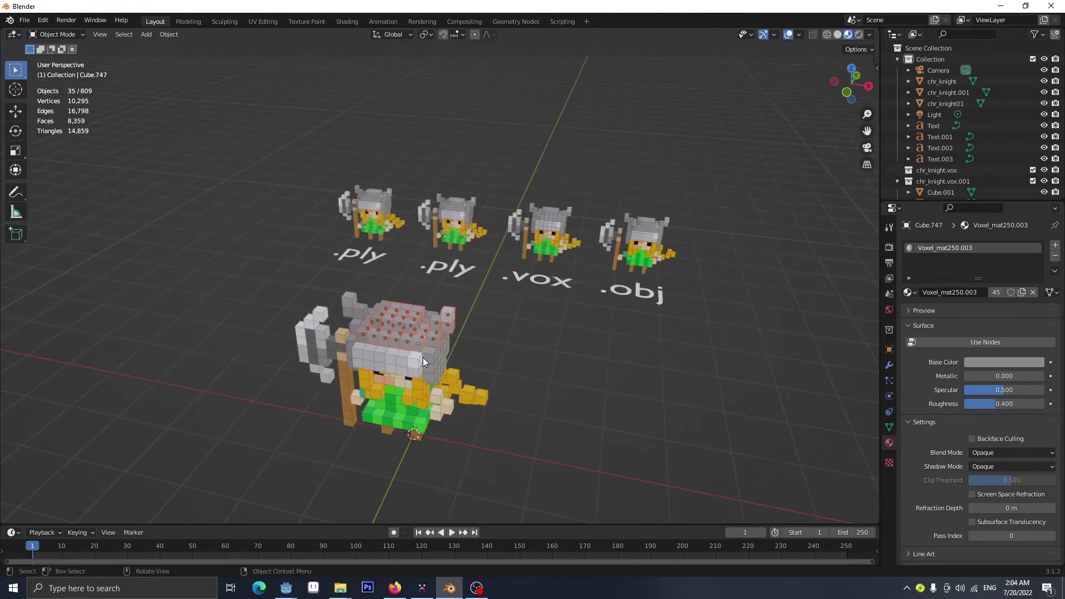
key(g)
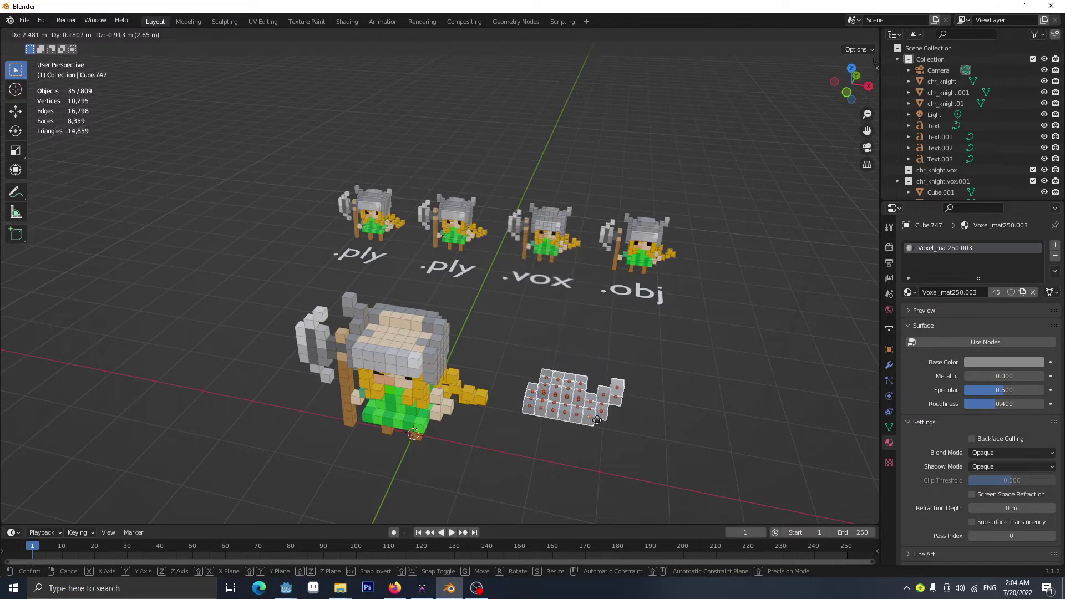
click(600, 434)
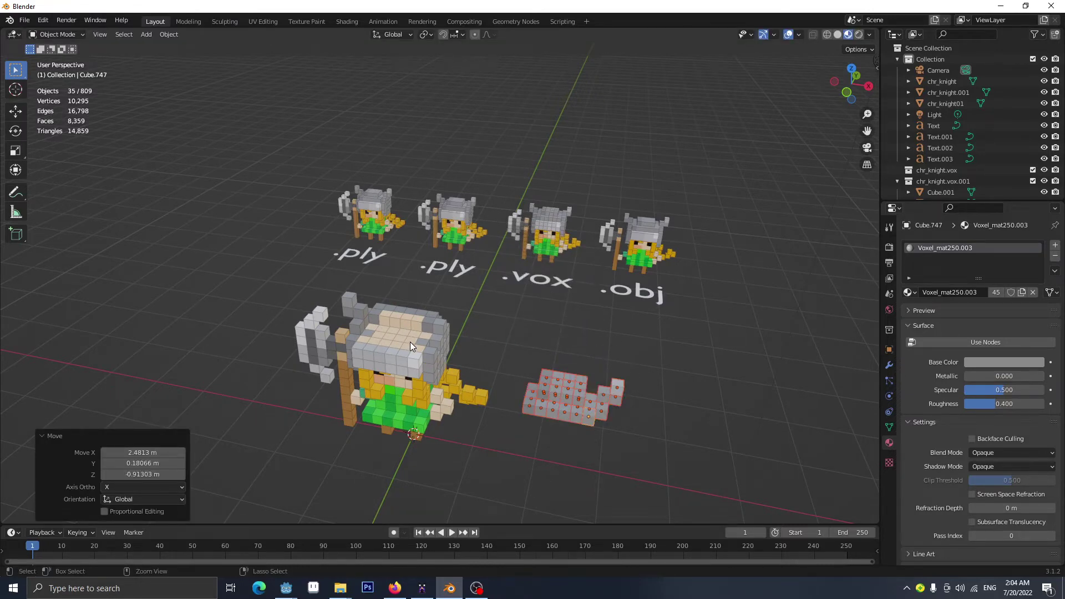
key(ctrl+z)
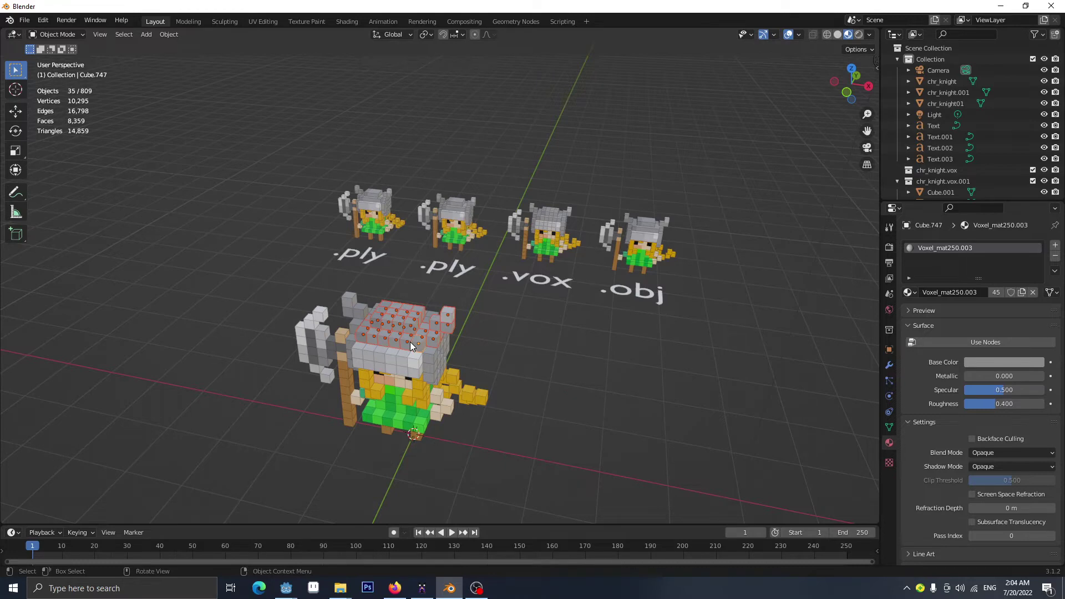
Box-select every cube of the imported knight and delete all 398.
middle_drag(410, 342, 618, 304)
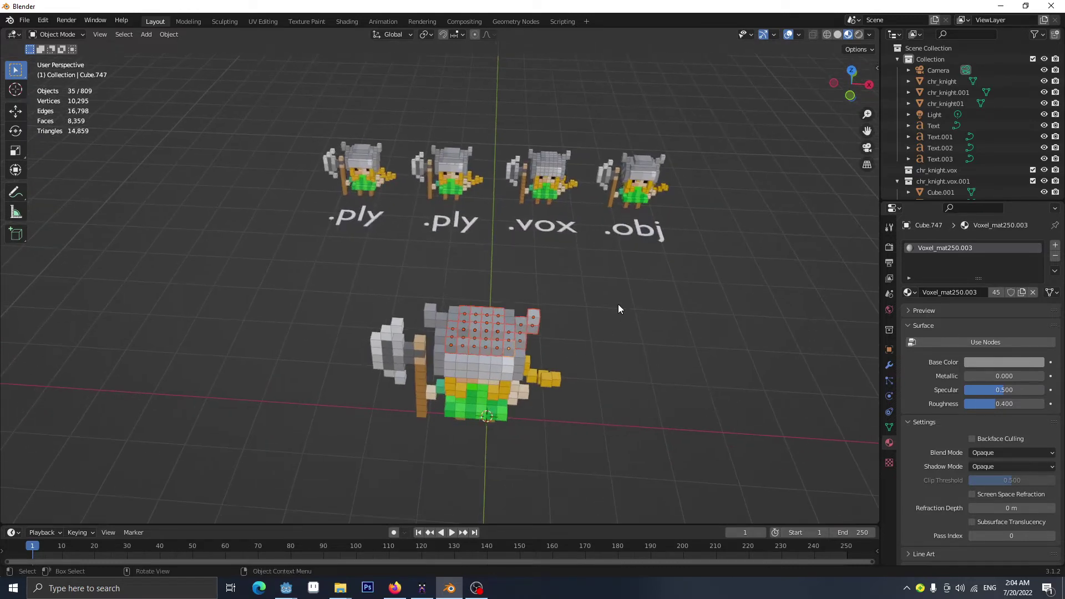
drag(617, 305, 334, 454)
key(Delete)
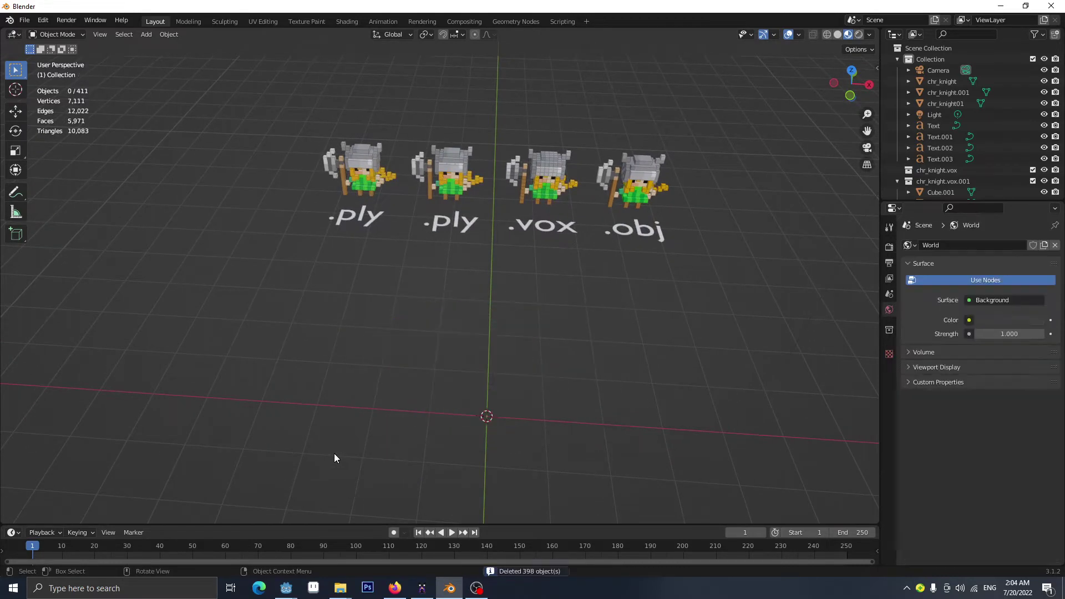
Zoom in on the knights and select chr_knight01.
middle_drag(587, 344, 478, 364)
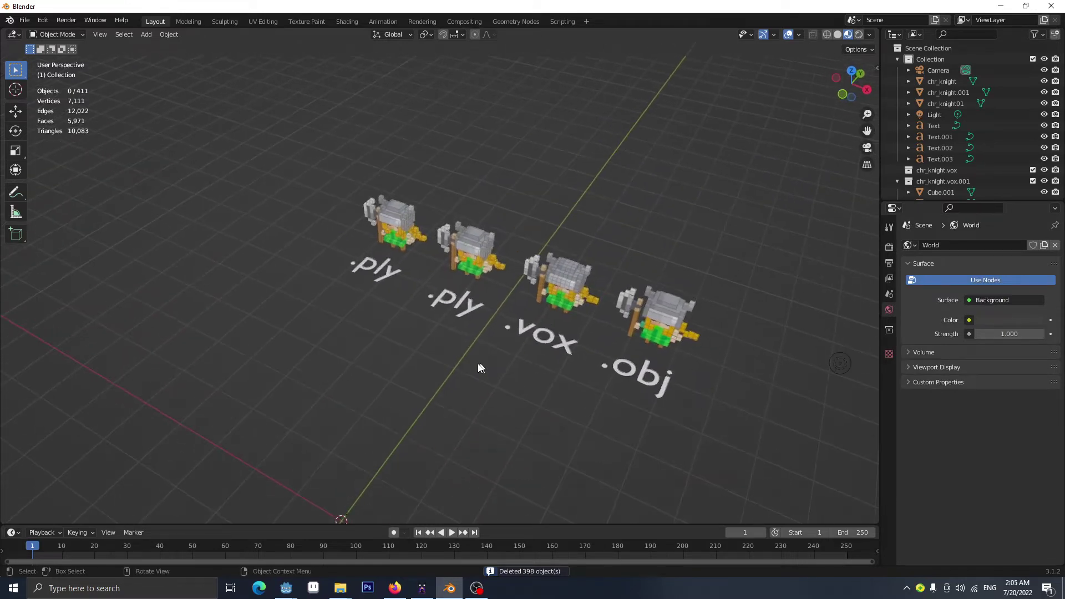
middle_drag(461, 303, 494, 372)
shift+middle_drag(496, 297, 504, 319)
scroll(504, 320, up, 4)
shift+middle_drag(549, 354, 469, 336)
scroll(470, 306, up, 1)
scroll(499, 312, up, 2)
click(501, 299)
In Edit Mode, select the connected helmet-top faces and lift them above the head.
key(Tab)
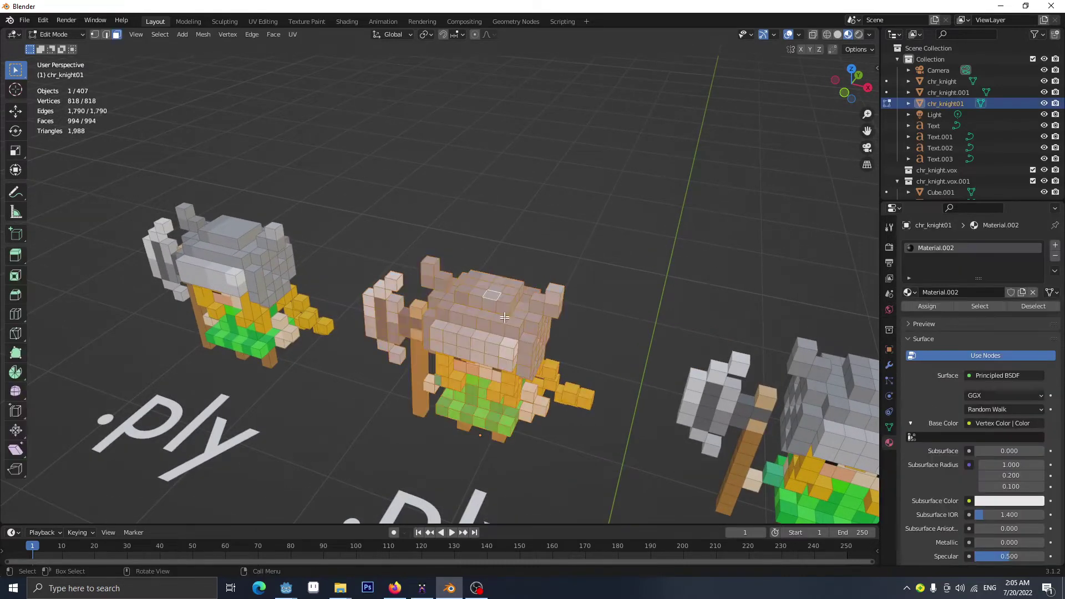
key(alt+a)
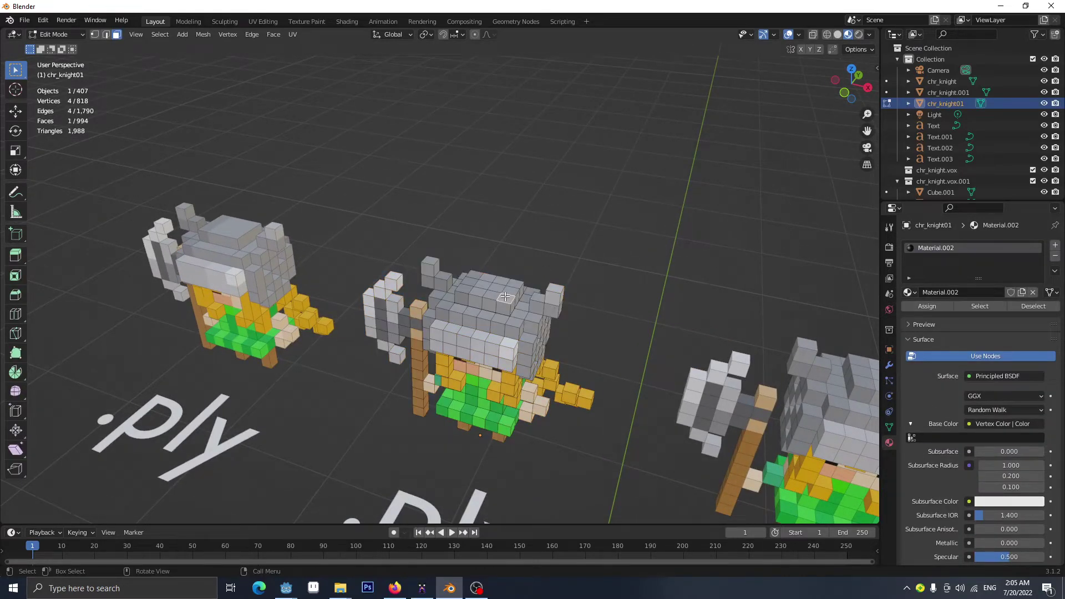
key(l)
key(g)
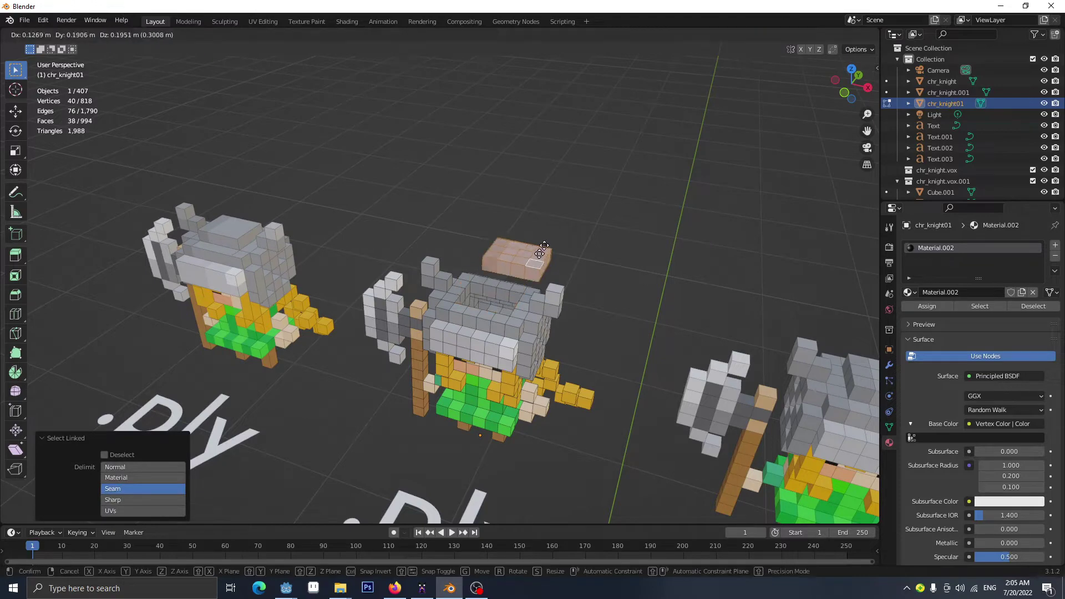
click(576, 192)
Inspect the hollow head interior, centring on a helmet-rim face, then leave Edit Mode.
middle_drag(590, 372, 393, 343)
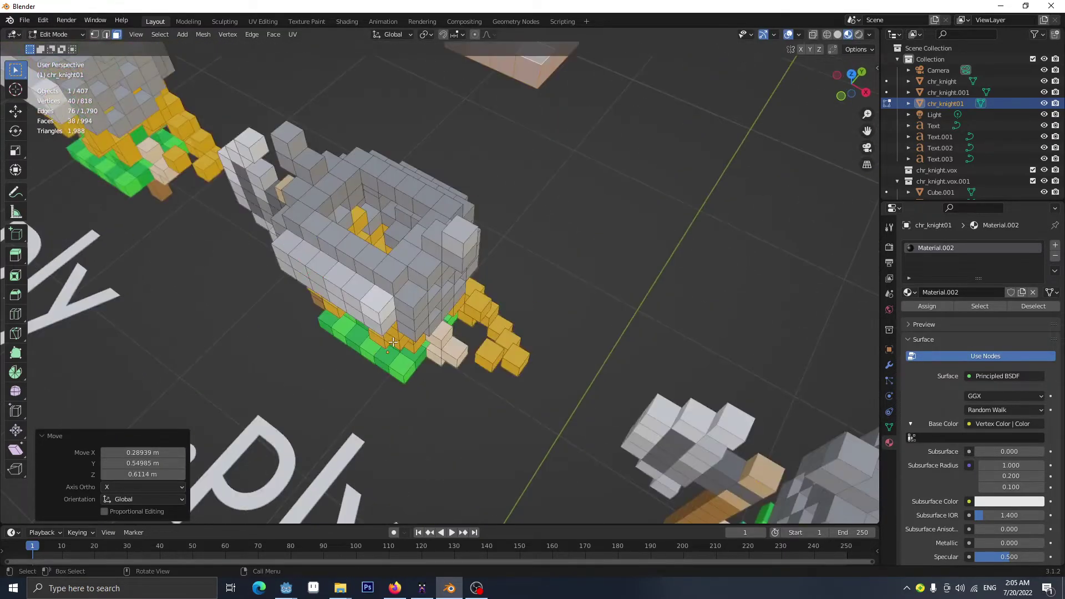
click(372, 250)
key(KP_Decimal)
scroll(392, 263, down, 10)
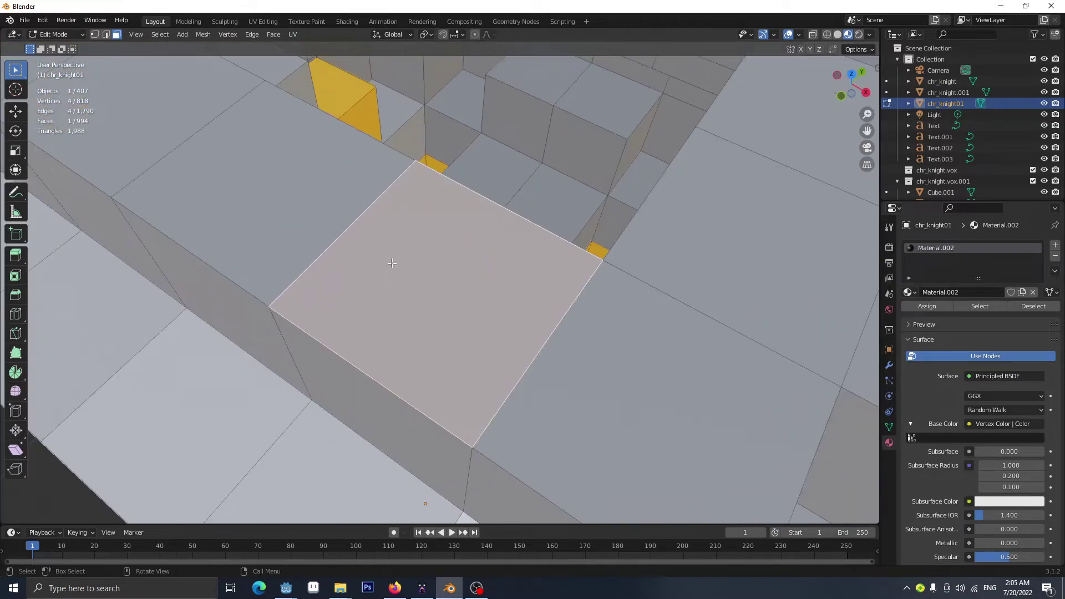
scroll(392, 263, down, 4)
middle_drag(471, 329, 496, 321)
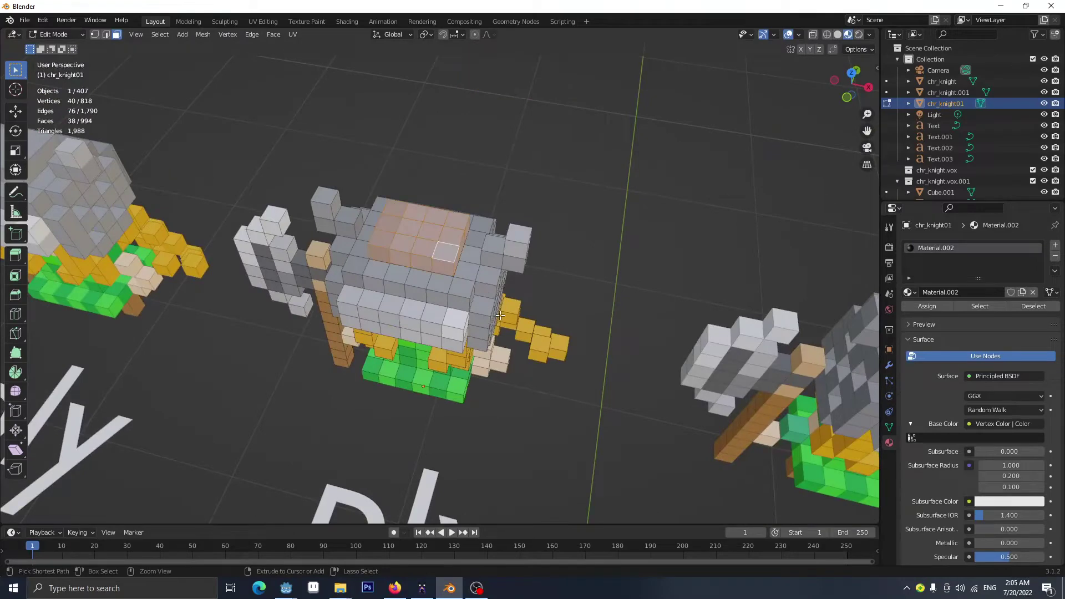
key(Tab)
Select chr_knight.001, centre it, and enter Edit Mode.
shift+middle_drag(288, 294, 503, 288)
click(258, 192)
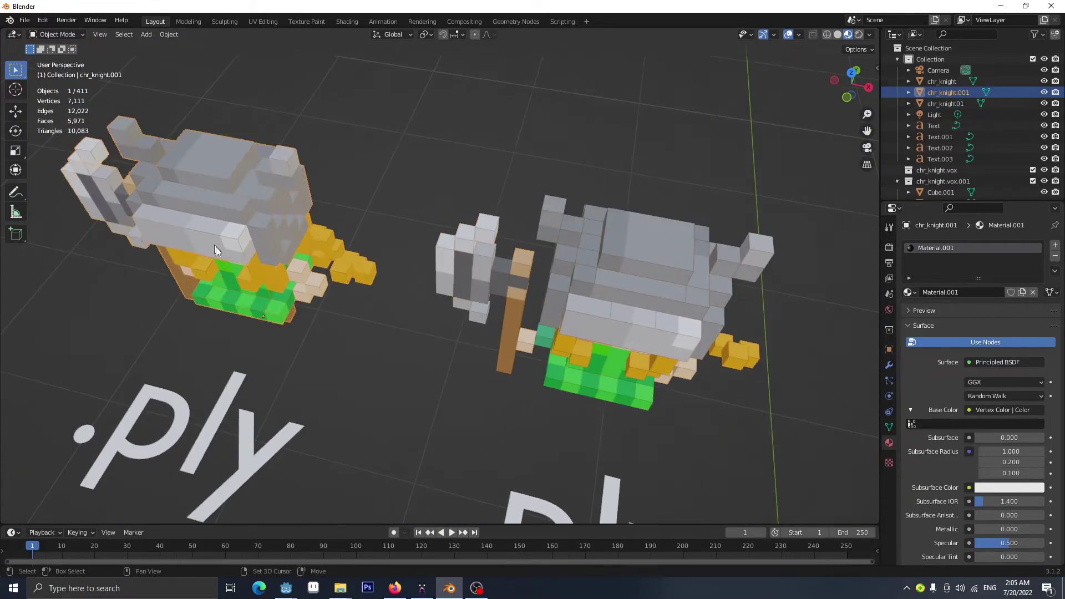
shift+middle_drag(215, 247, 475, 294)
key(Tab)
Select the connected helmet-top faces and lift them above the knight's head.
middle_drag(535, 254, 537, 190)
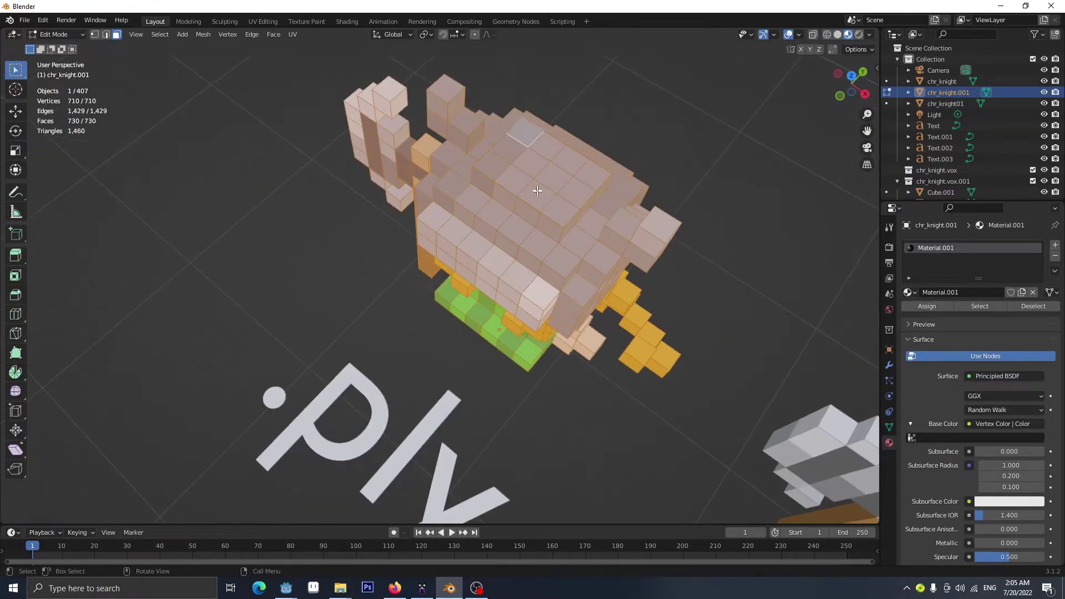
click(552, 190)
key(ctrl+l)
key(k)
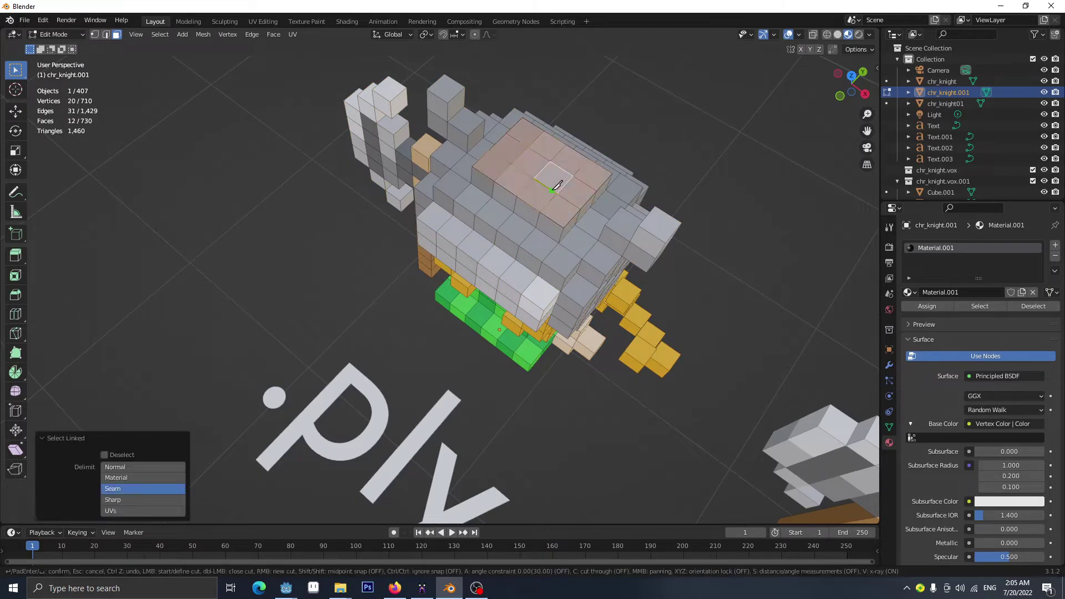
key(Escape)
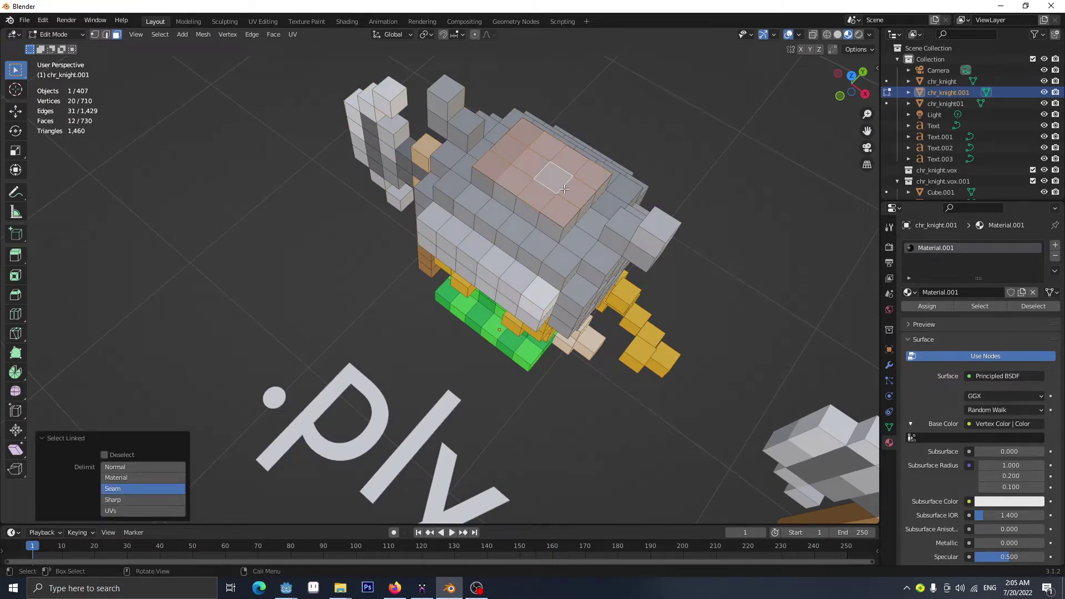
key(g)
click(777, 161)
Look down into the head's opening, then return to Object Mode.
middle_drag(642, 290, 395, 338)
scroll(408, 312, up, 3)
middle_drag(421, 283, 516, 220)
key(KP_Decimal)
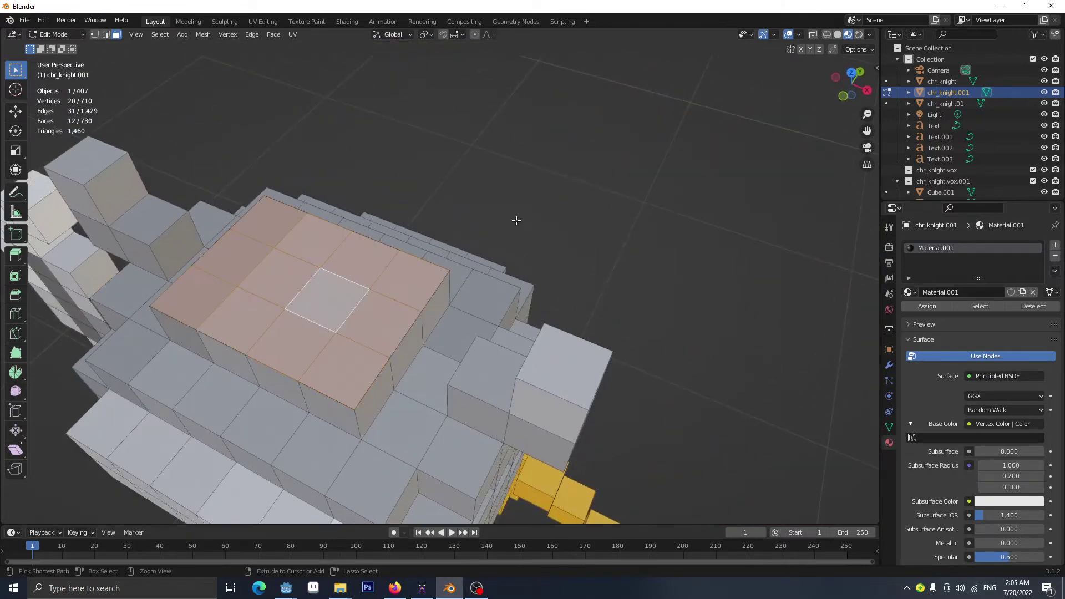
key(Tab)
Zoom out to view all the knights and bring MagicaVoxel's original knight forward.
scroll(494, 285, down, 5)
middle_drag(512, 366, 485, 206)
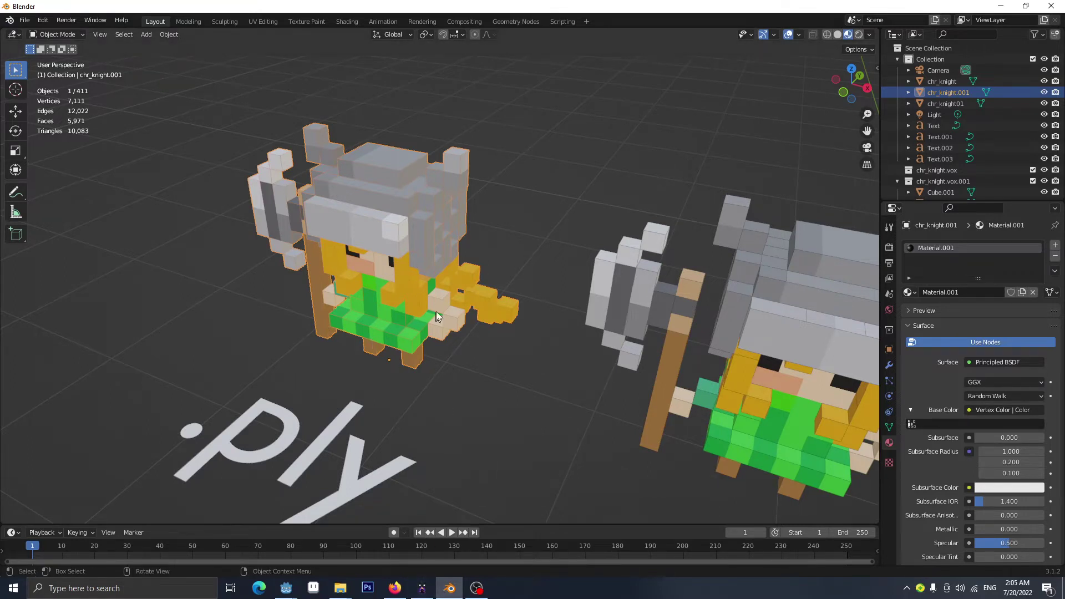
mouse_move(438, 367)
middle_down()
mouse_move(457, 368)
mouse_move(436, 364)
middle_up()
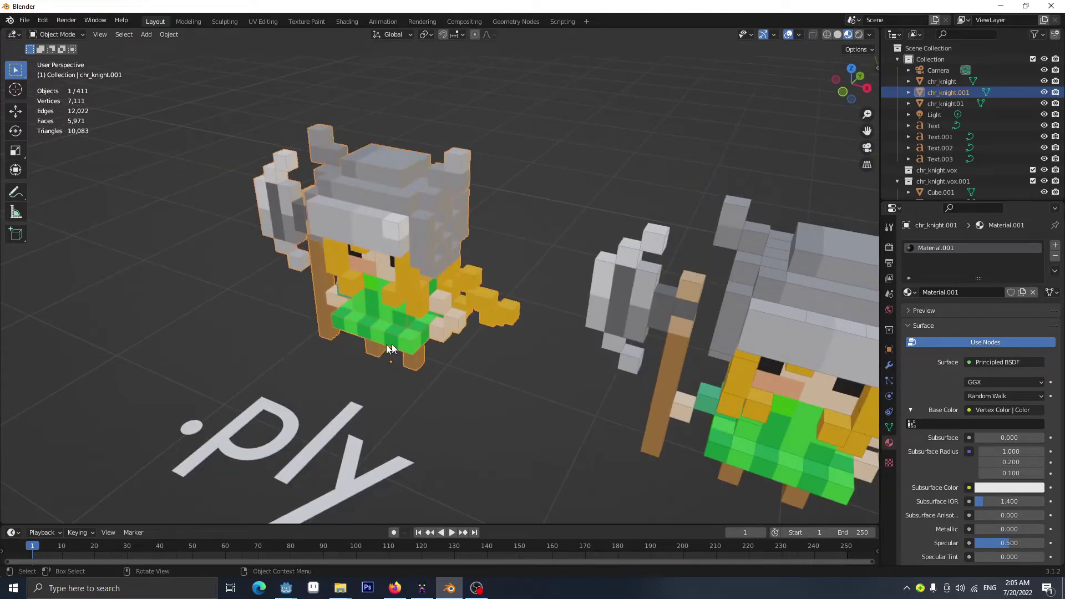
scroll(432, 338, down, 3)
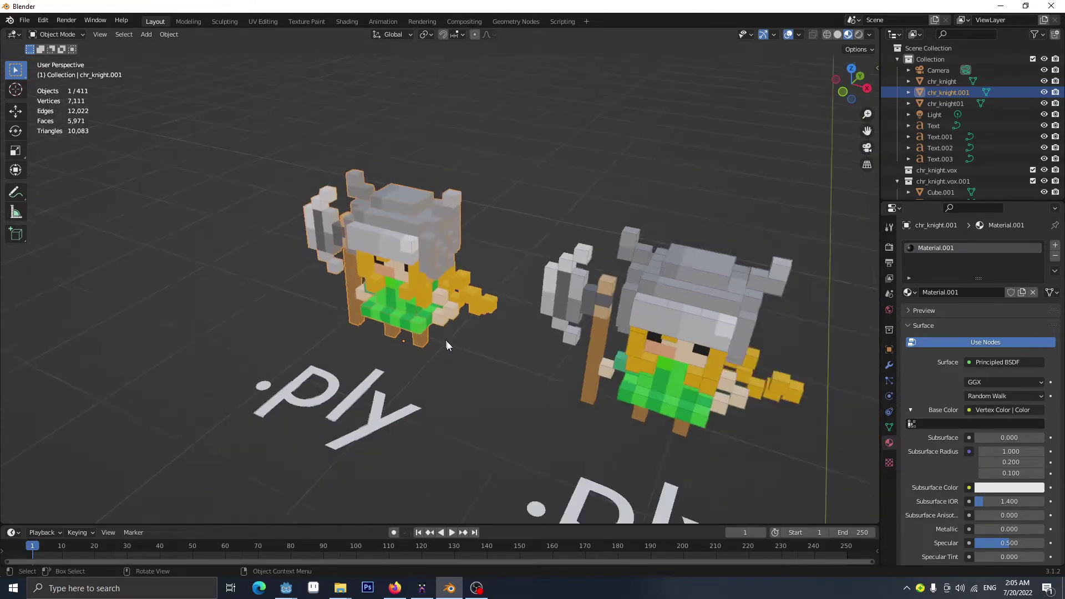
shift+middle_drag(591, 417, 455, 381)
scroll(454, 381, up, 1)
scroll(455, 381, down, 1)
scroll(316, 270, down, 5)
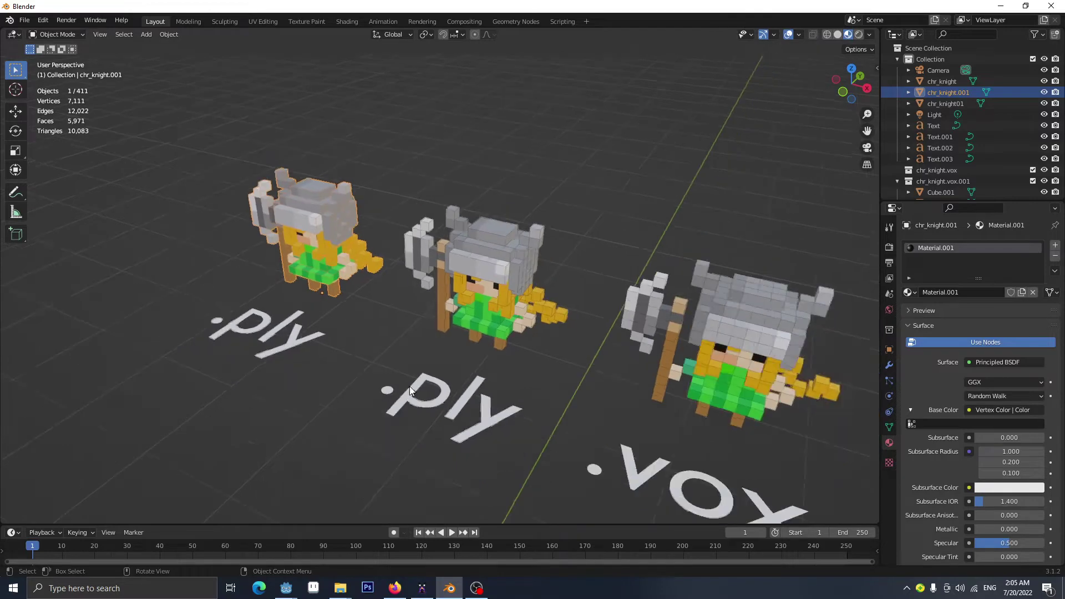
scroll(516, 448, down, 2)
shift+middle_drag(516, 448, 587, 329)
click(420, 589)
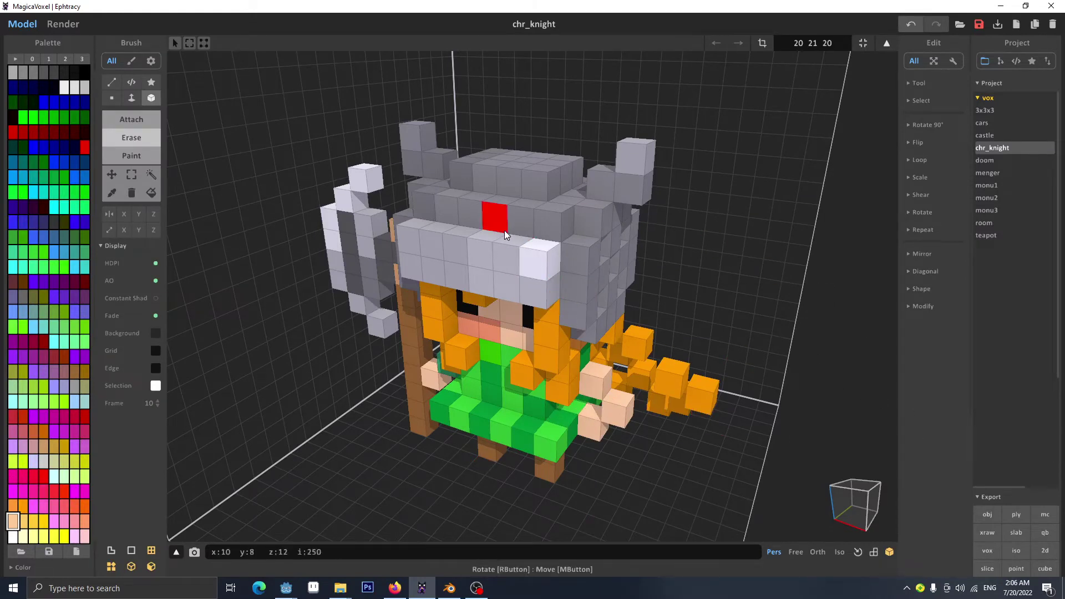
Erase helmet voxels above the knight's face, then undo the erasures.
middle_drag(506, 284, 545, 329)
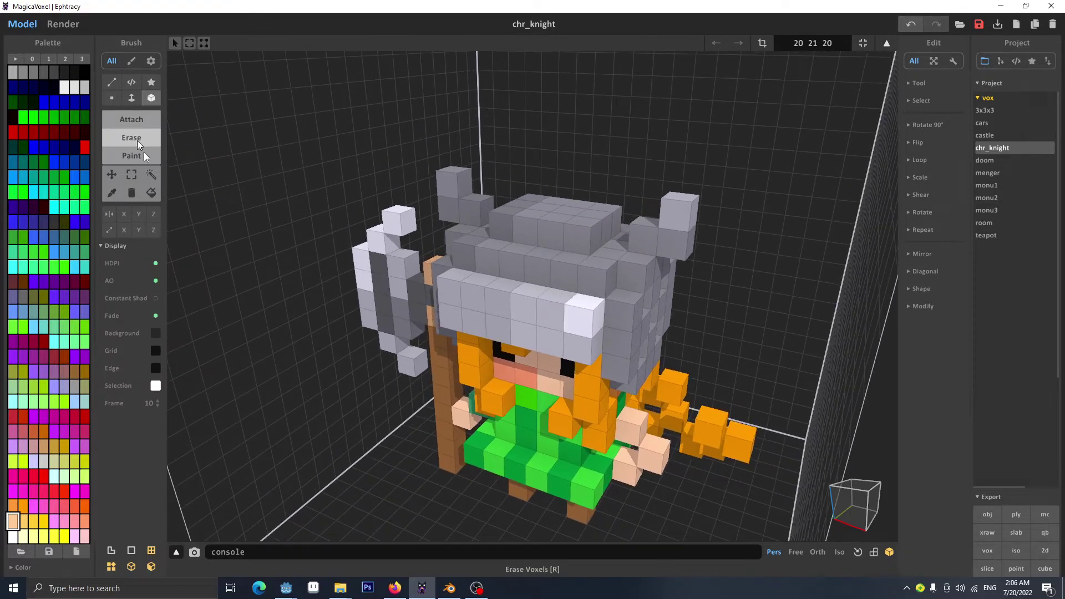
click(518, 271)
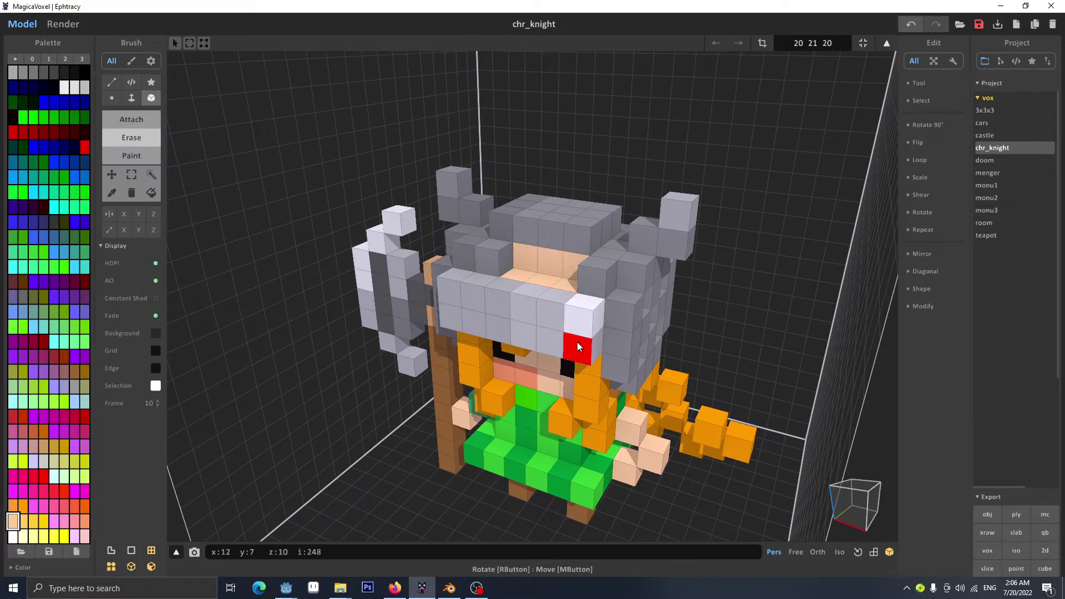
right_drag(541, 364, 554, 407)
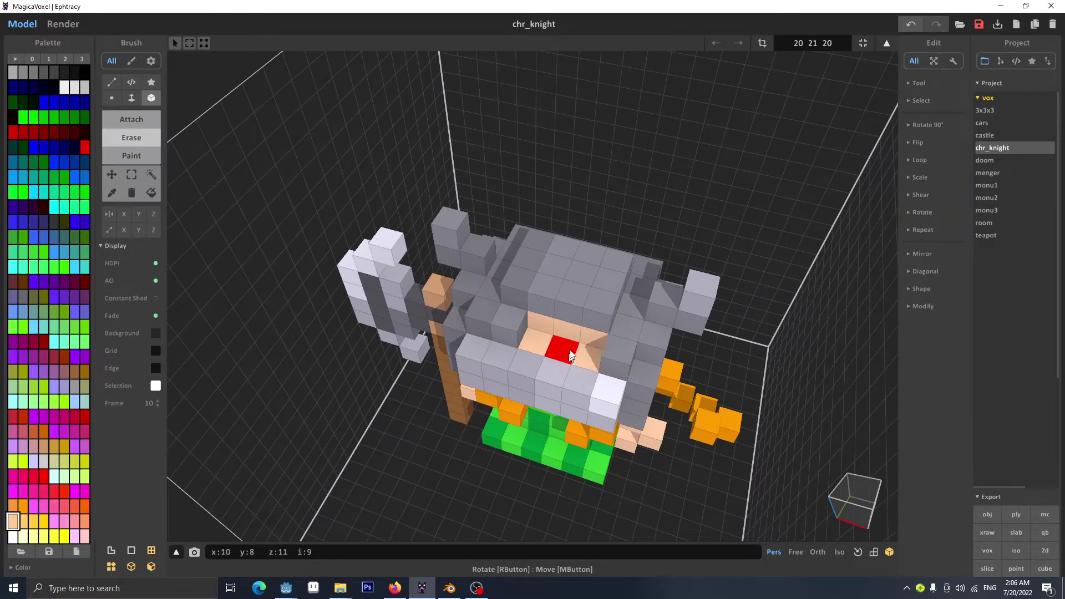
key(ctrl+z)
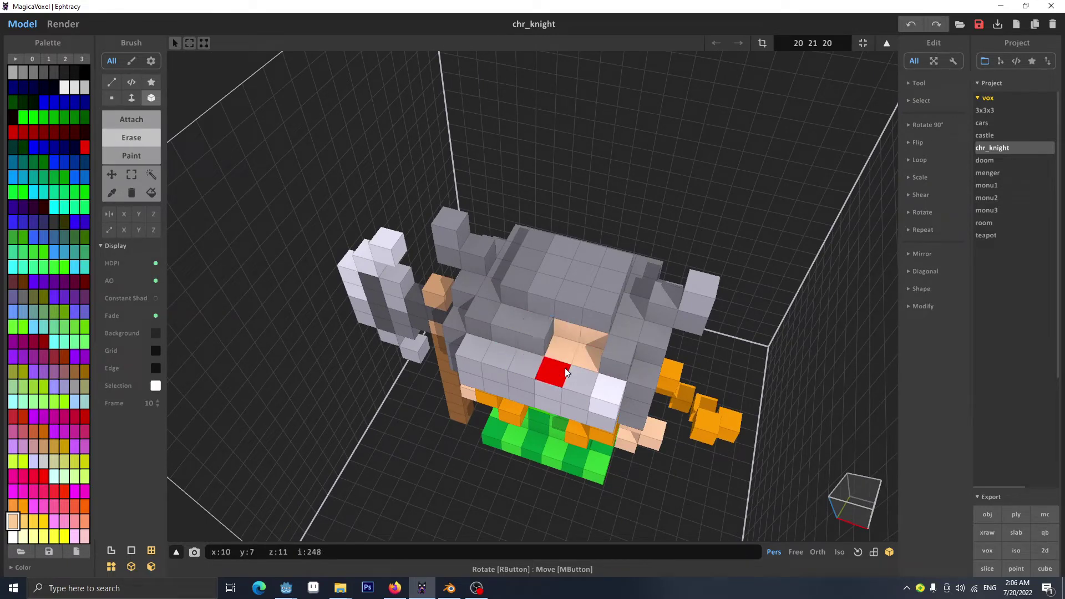
key(ctrl+z)
key(ctrl+z)
key(ctrl+z)
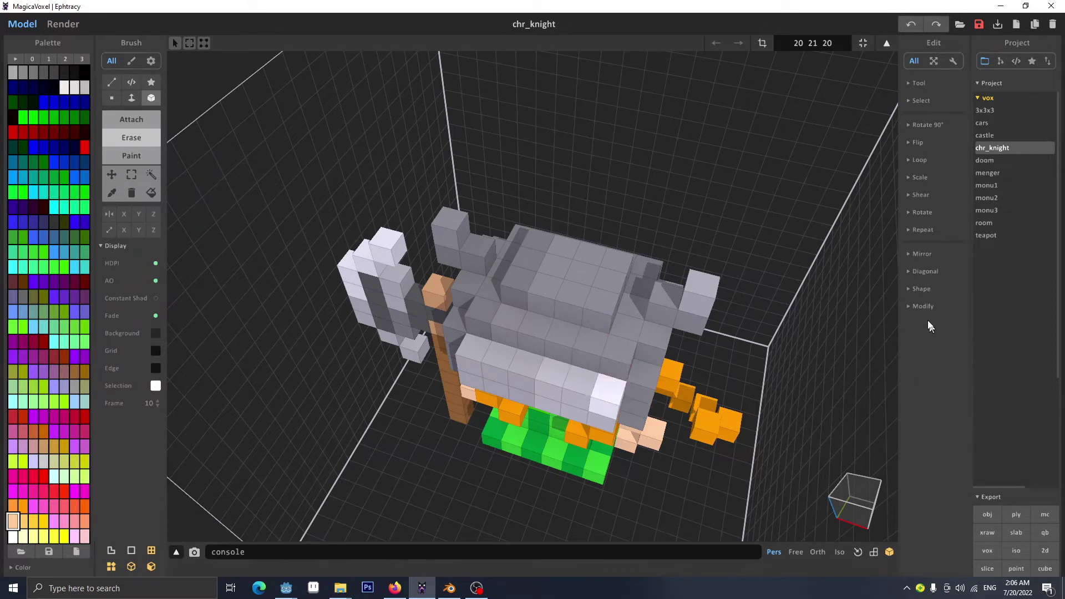
Expand the Modify tools, carve a cavity into the helmet top, then undo it all.
click(921, 306)
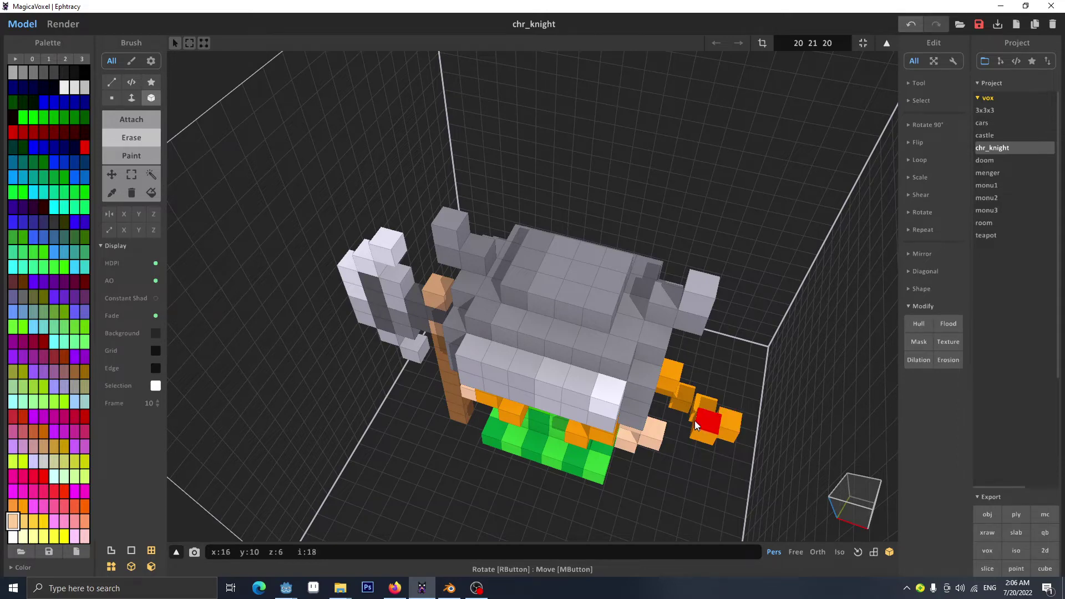
middle_drag(651, 485, 587, 467)
right_drag(590, 472, 642, 458)
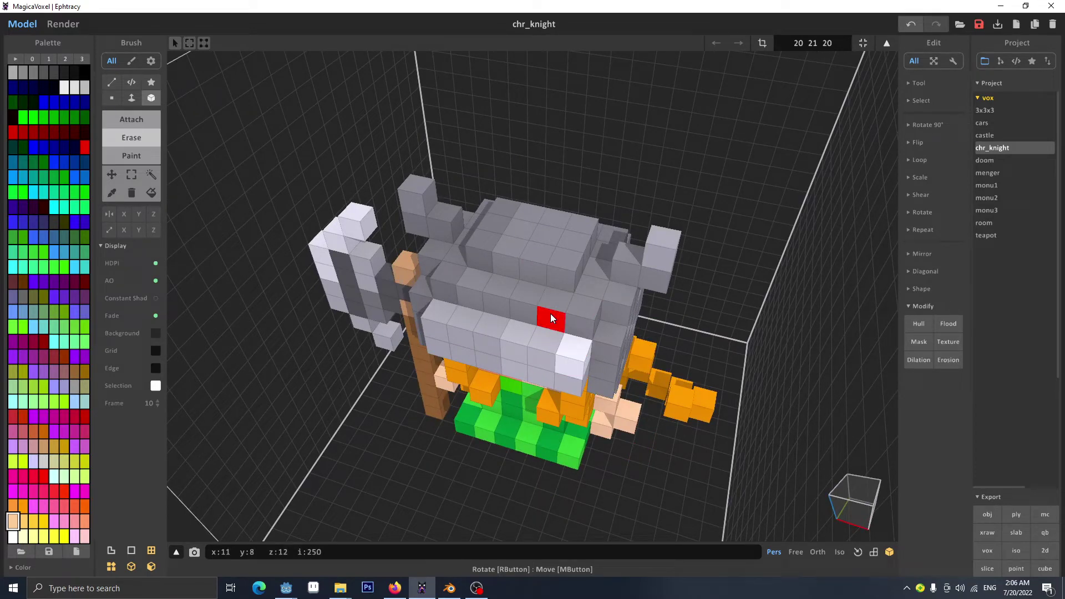
mouse_move(552, 318)
mouse_down()
mouse_move(499, 300)
mouse_move(497, 283)
mouse_up()
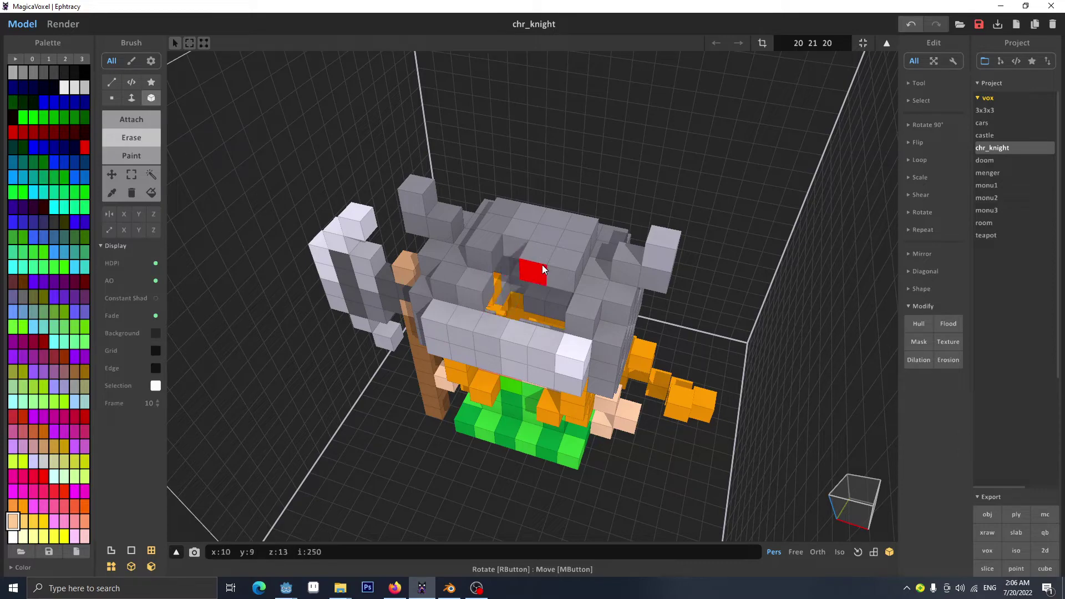
mouse_move(578, 294)
right_down()
mouse_move(564, 392)
mouse_move(690, 356)
mouse_move(600, 358)
right_up()
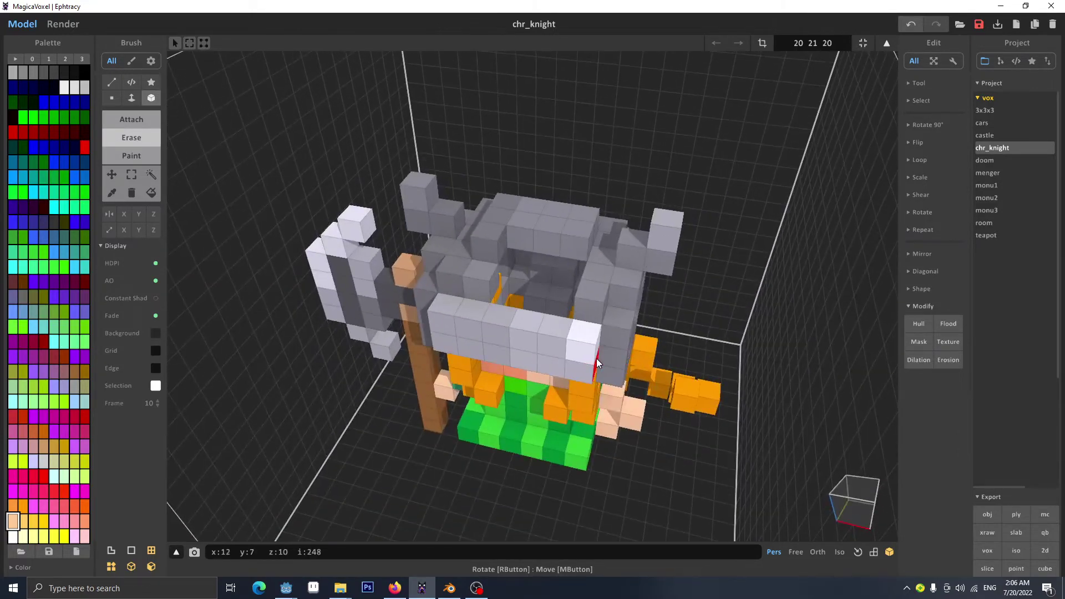
key(ctrl+z)
right_drag(561, 353, 575, 378)
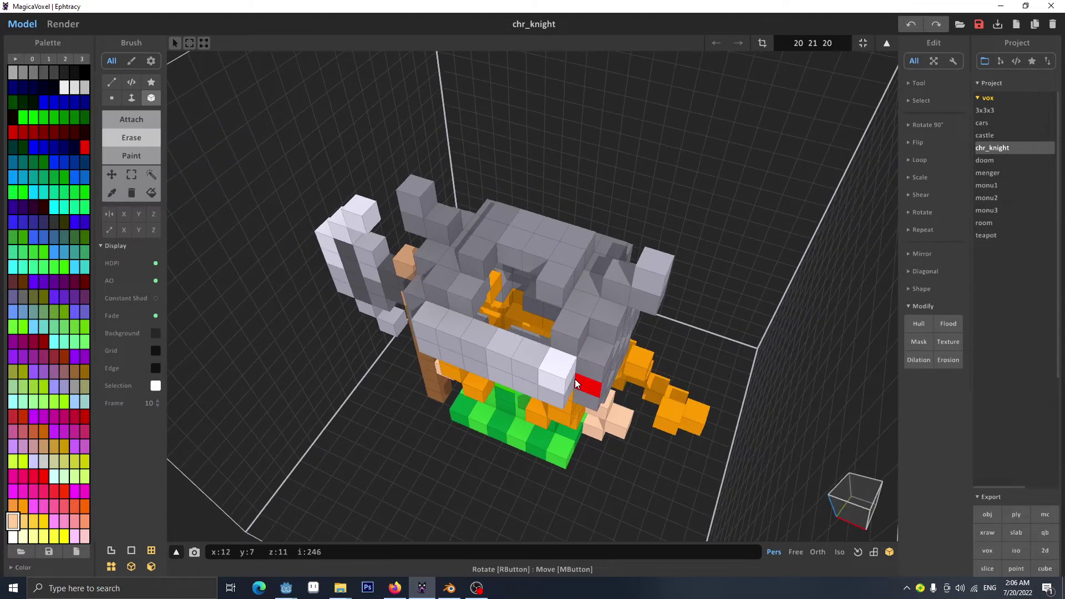
key(ctrl+z)
key(ctrl+z)
key(ctrl+z)
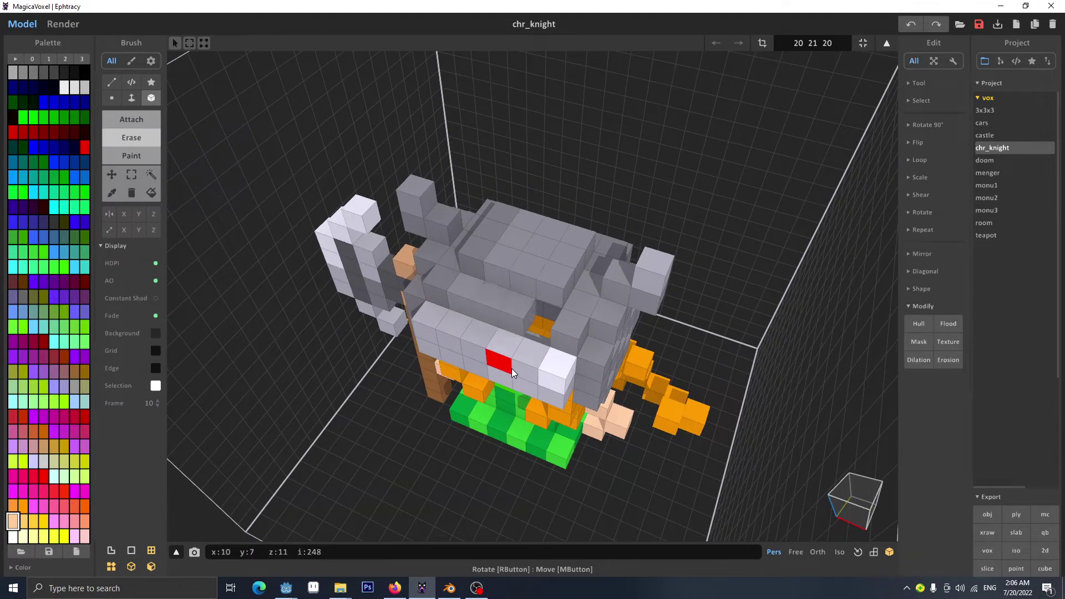
key(ctrl+z)
right_drag(613, 473, 610, 435)
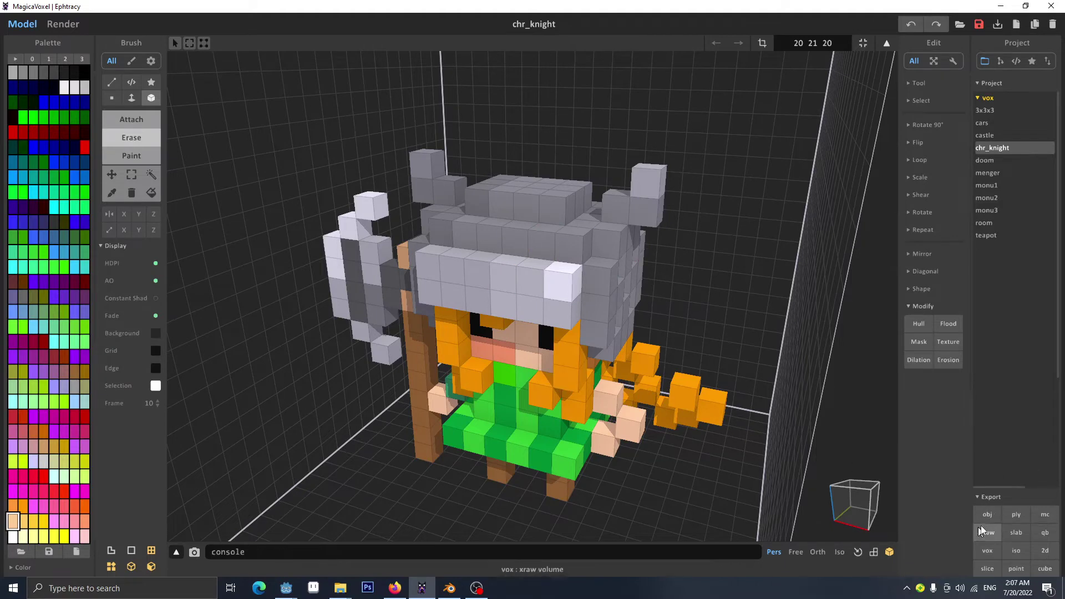
Export the knight as PLY mesh chr_knight 01.ply on drive F:, then return to Blender.
click(1016, 514)
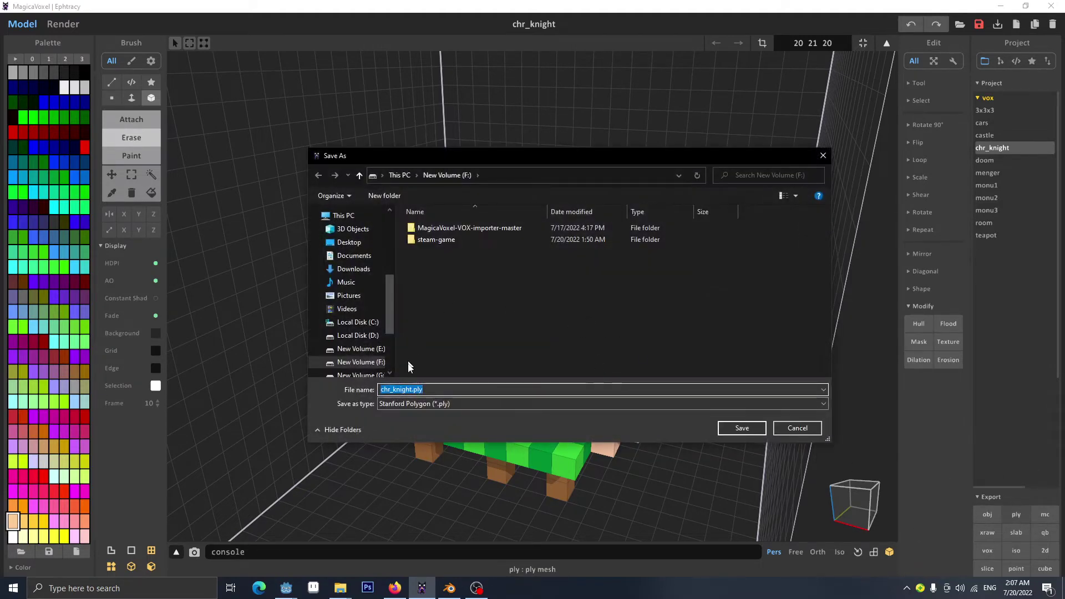
click(403, 389)
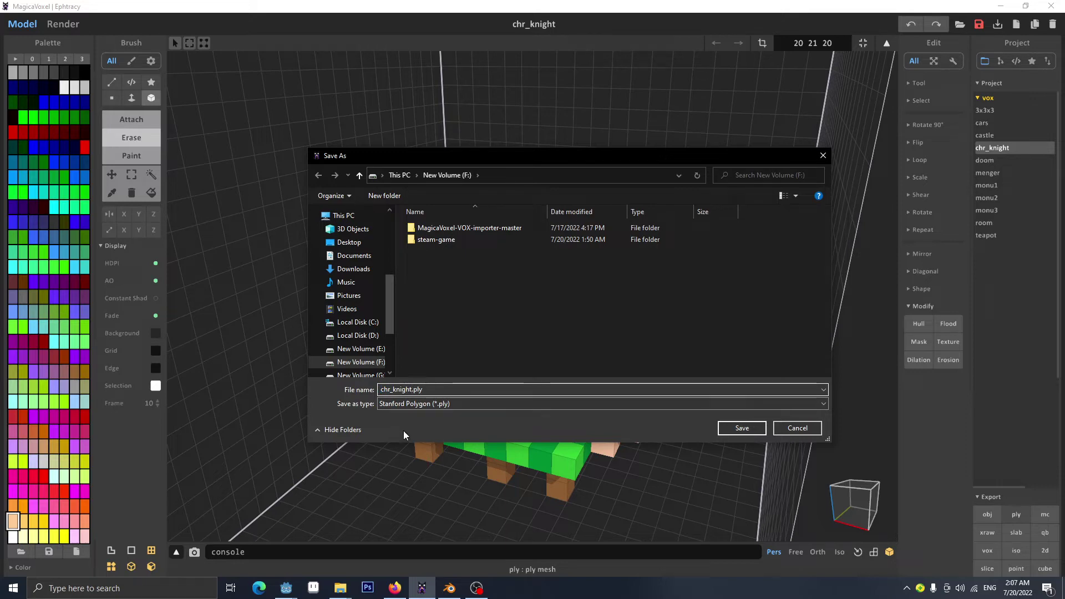
click(738, 430)
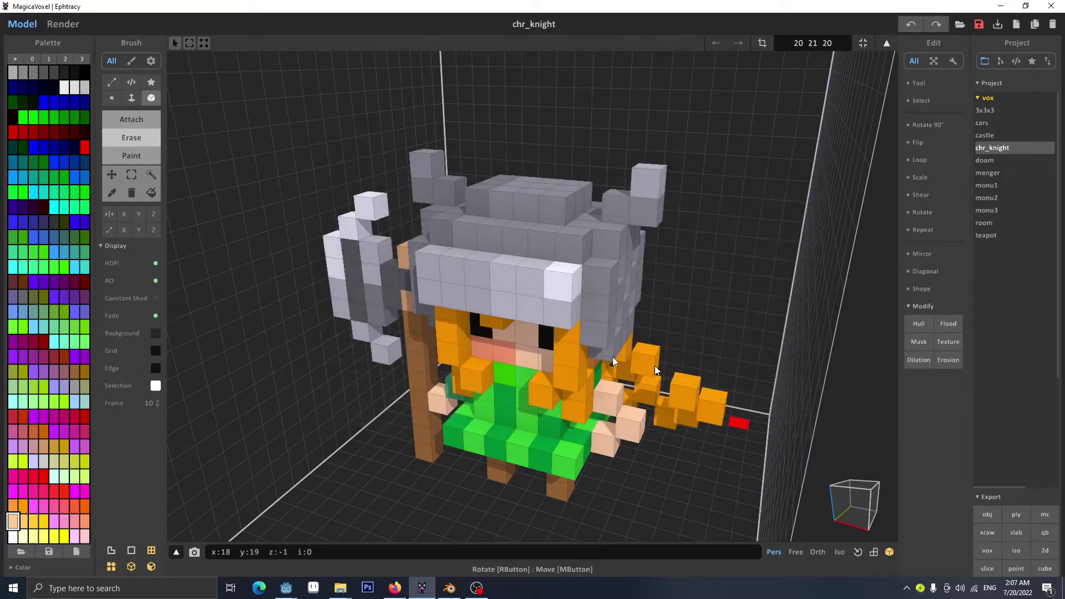
click(449, 589)
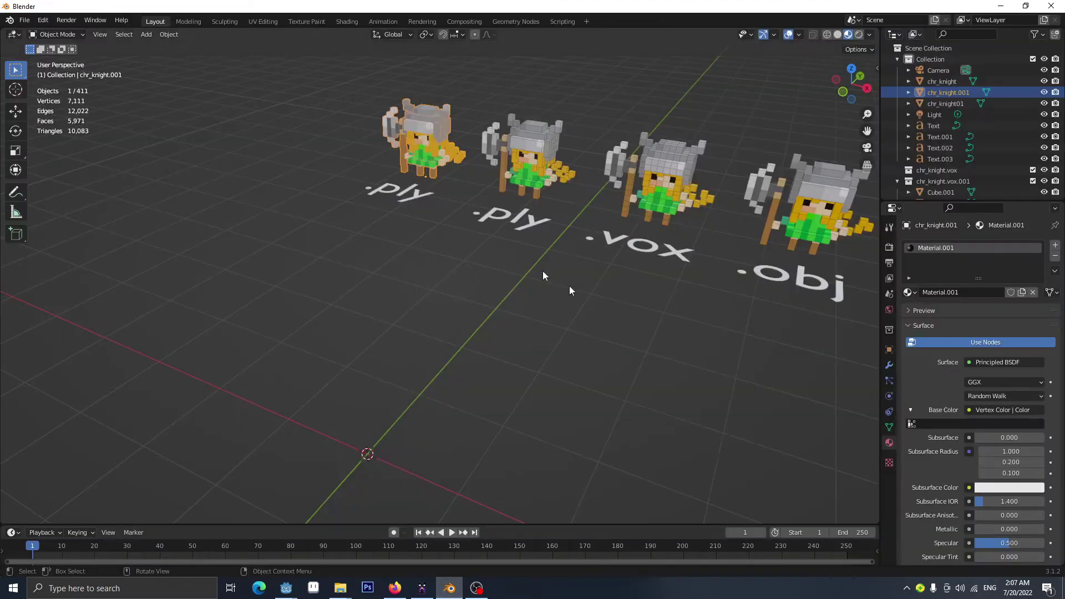
Import chr_knight 01.ply via the Stanford (.ply) importer.
click(25, 20)
mouse_move(69, 160)
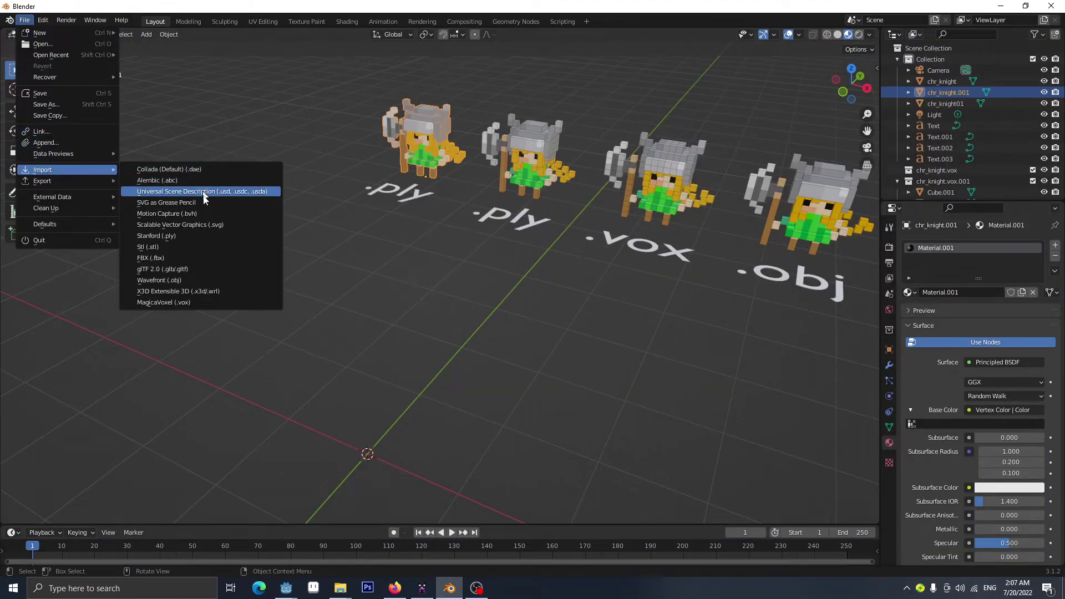
click(169, 237)
click(413, 199)
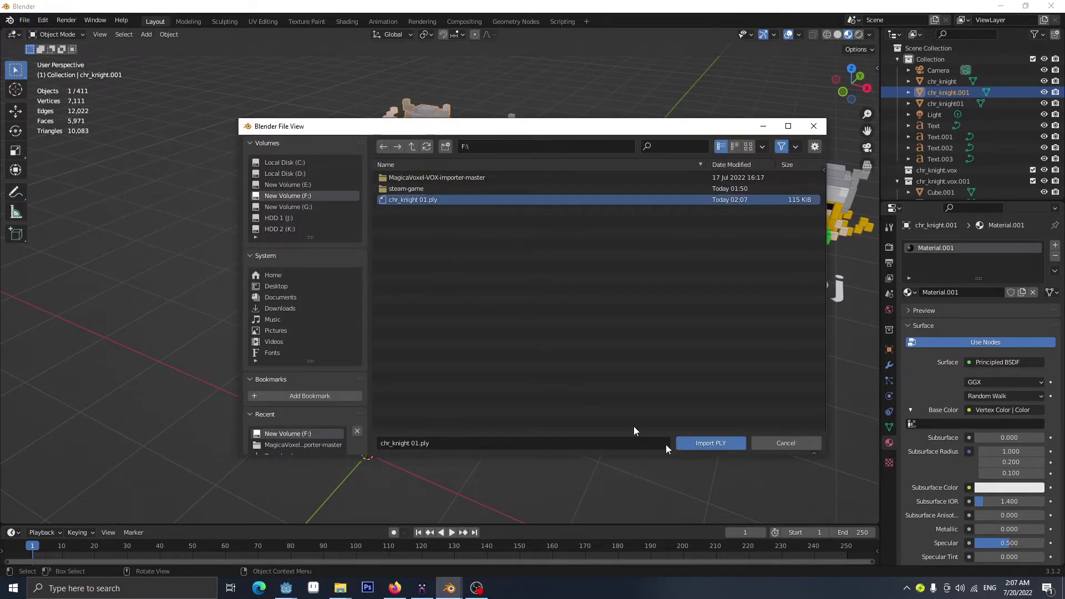
key(n)
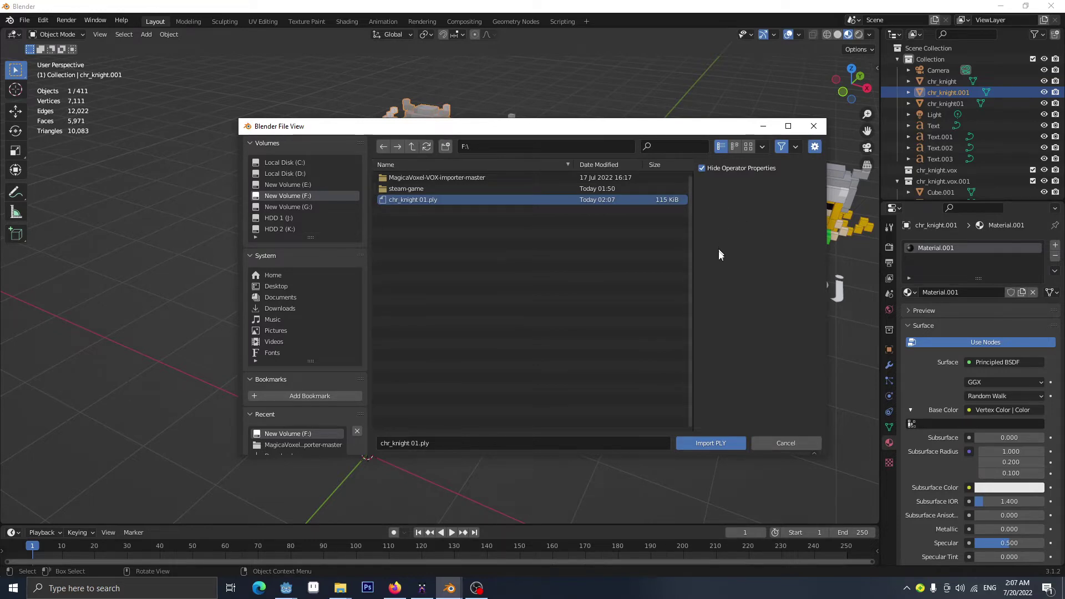
click(708, 444)
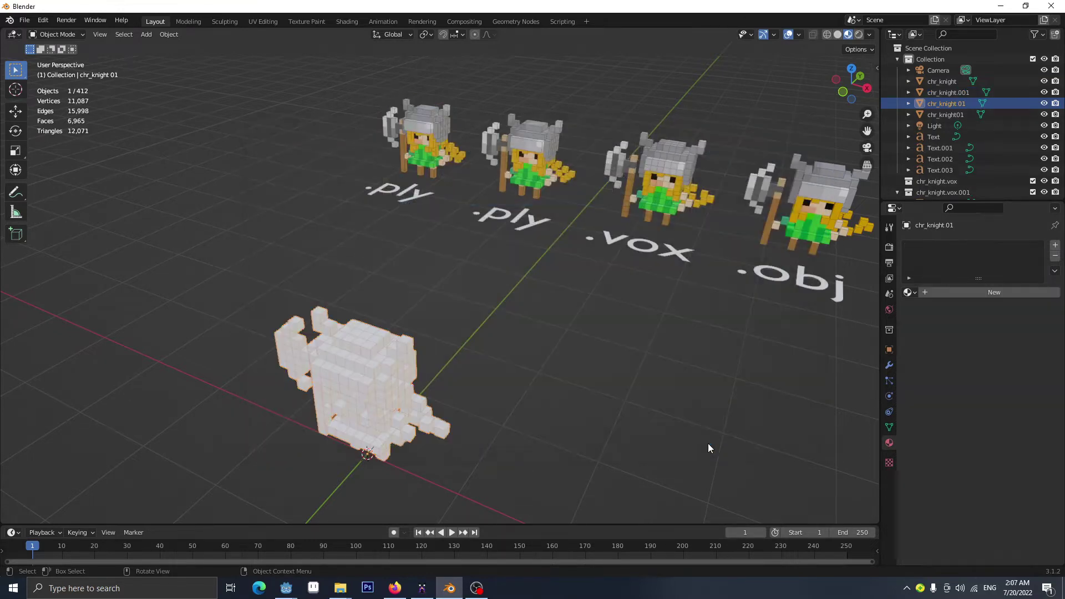
key(KP_Decimal)
mouse_move(440, 394)
middle_down()
mouse_move(452, 390)
mouse_move(442, 388)
middle_up()
click(396, 538)
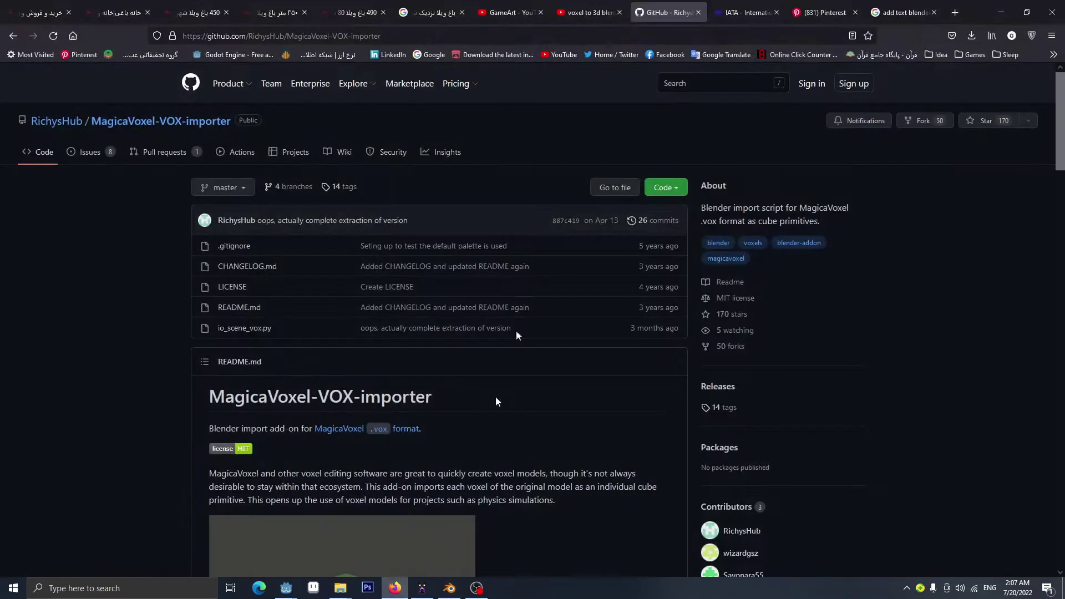
click(581, 17)
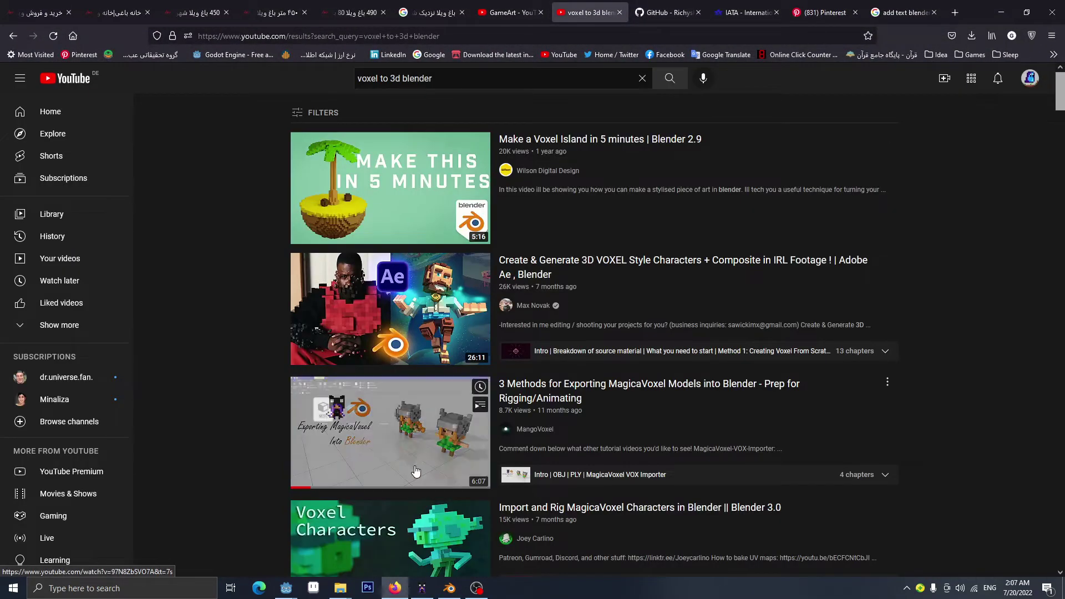
click(1000, 12)
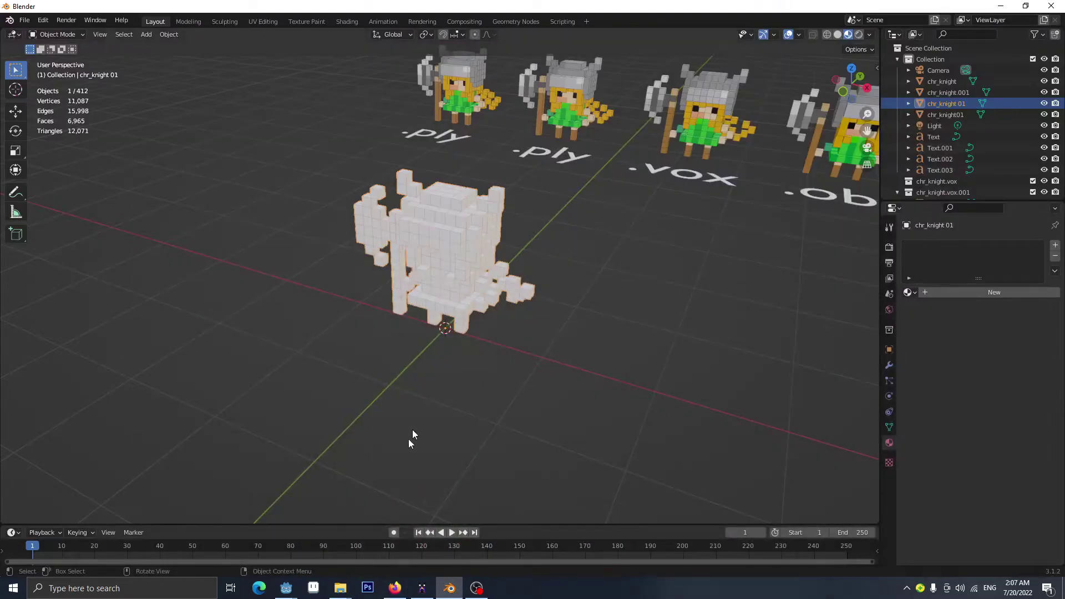
After glancing at MagicaVoxel, open chr_knight 01 in Edit Mode showing 3,976 vertices and 994 faces.
click(422, 588)
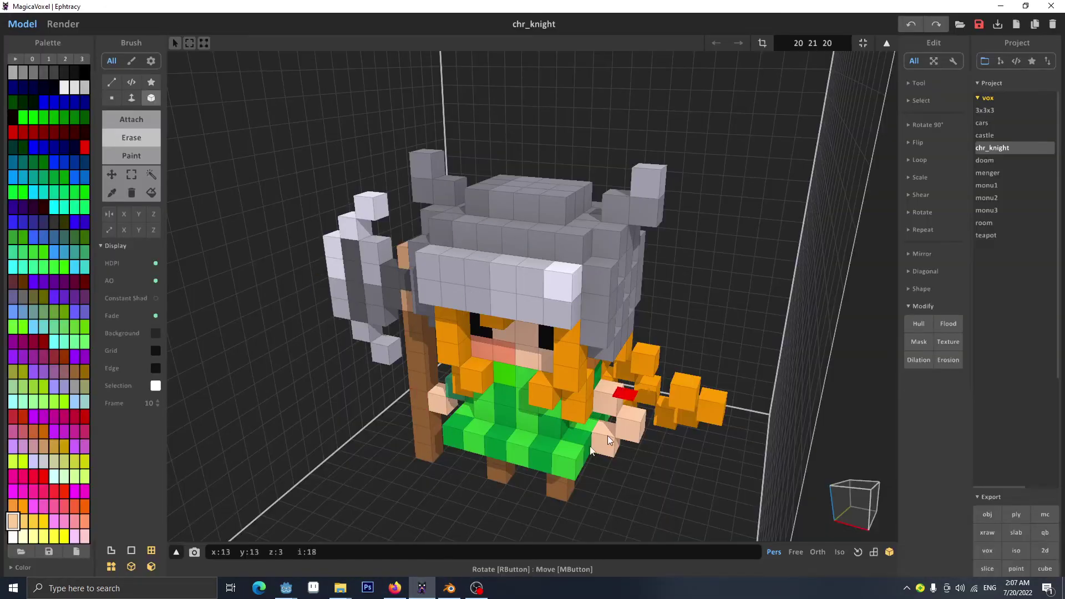
click(454, 590)
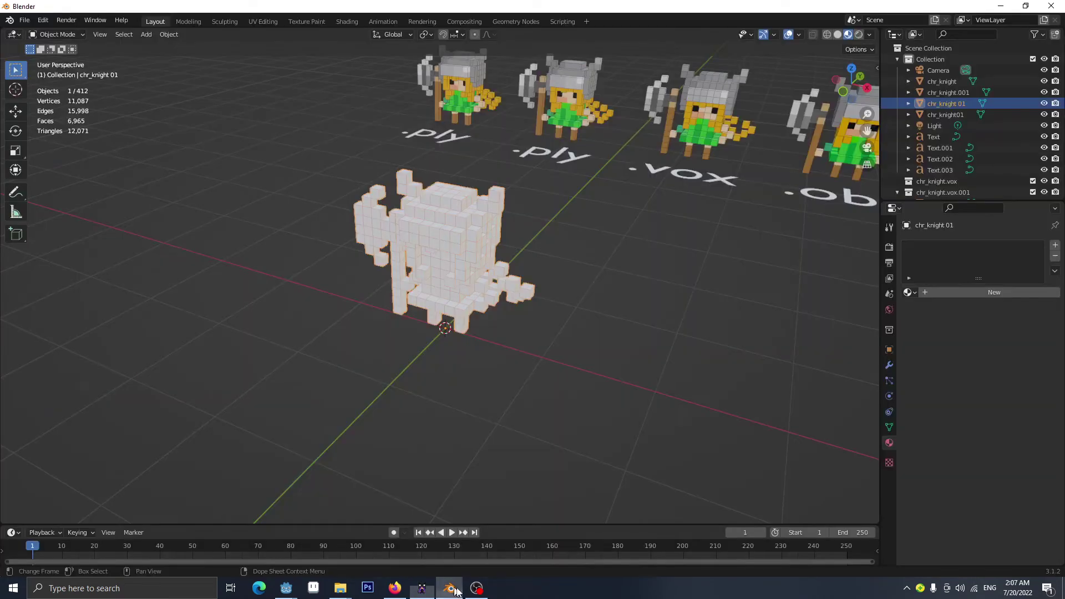
middle_drag(569, 304, 504, 368)
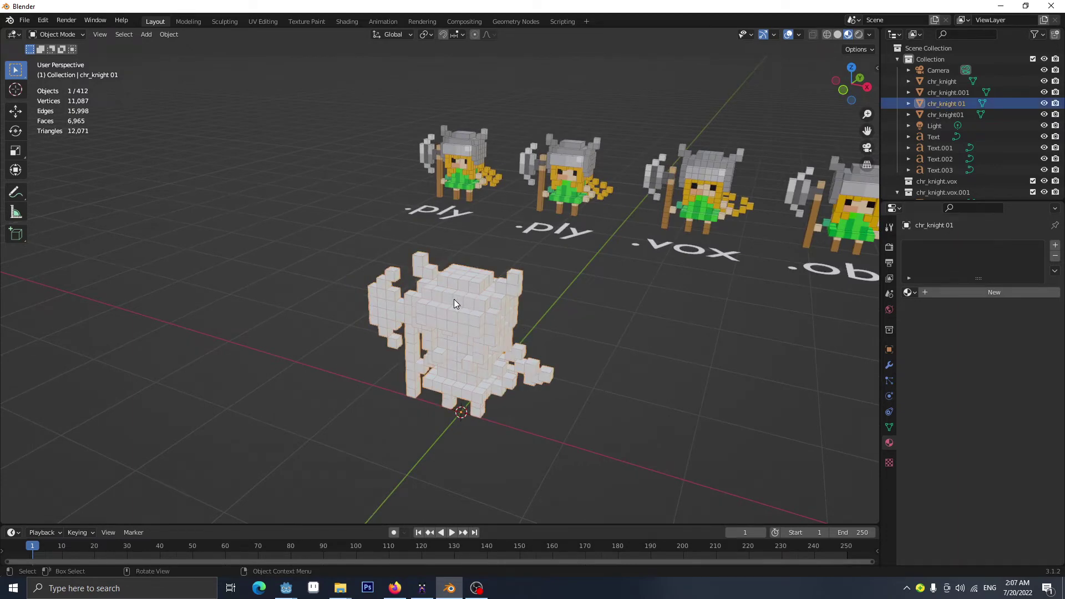
key(Tab)
middle_drag(476, 308, 595, 289)
scroll(522, 302, up, 4)
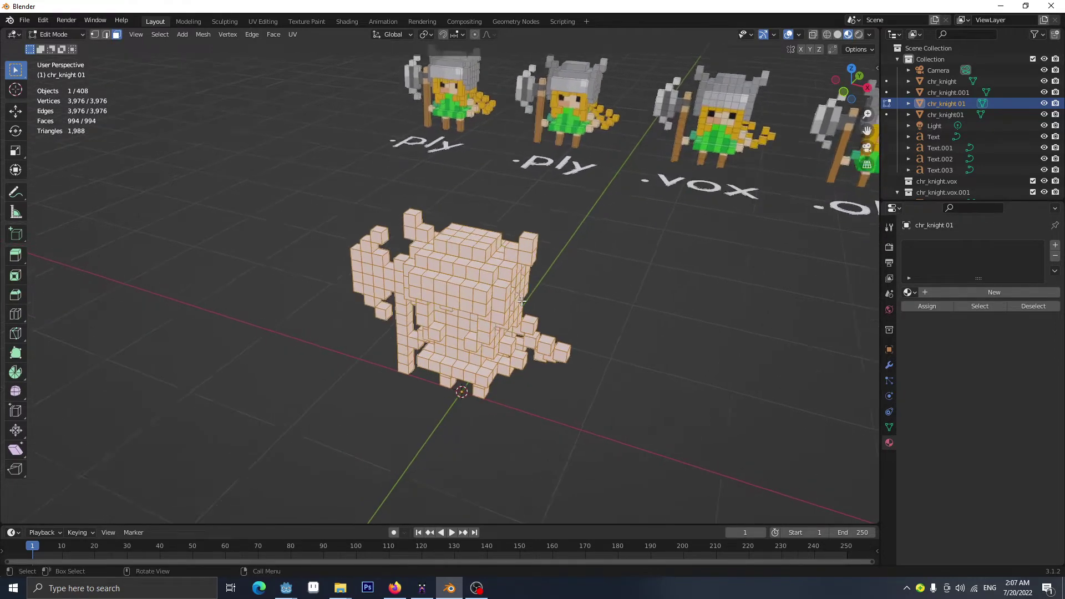
Twice pull a single face out of the knight to inspect it, undoing each move.
key(alt+a)
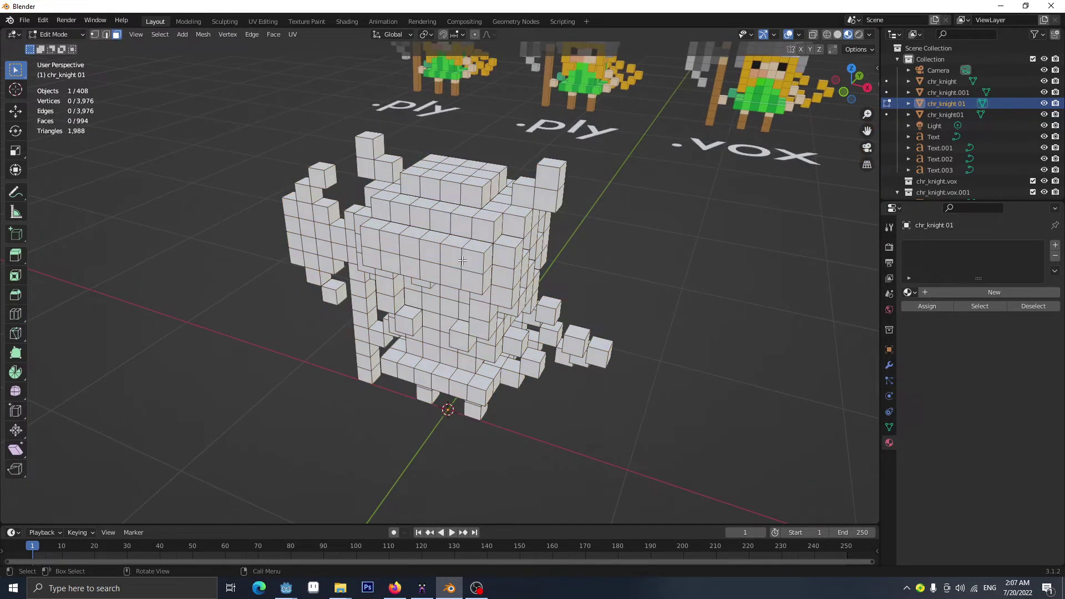
key(g)
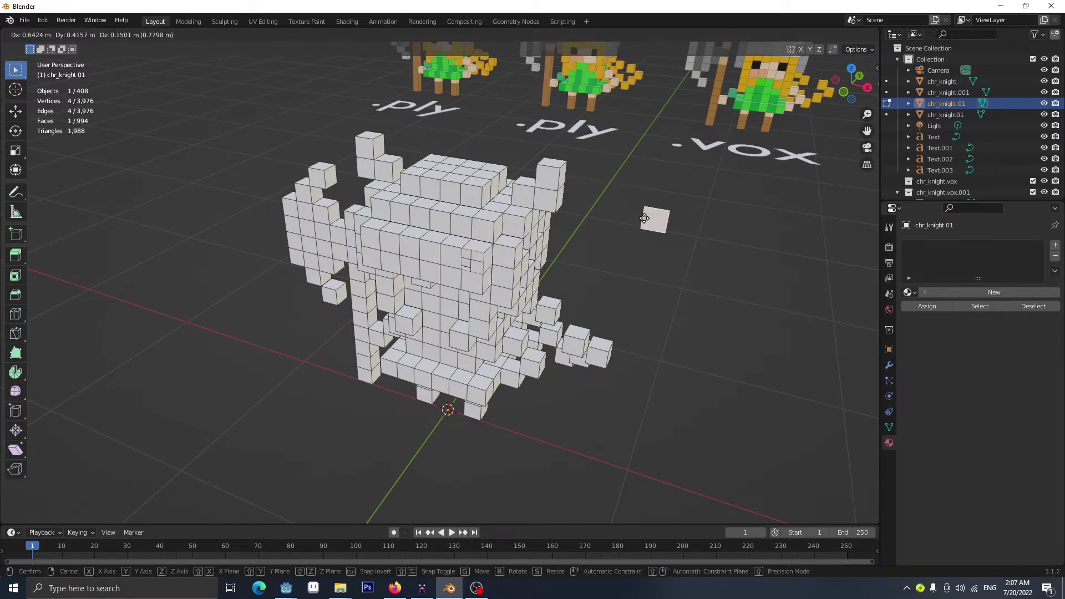
click(584, 256)
key(ctrl+z)
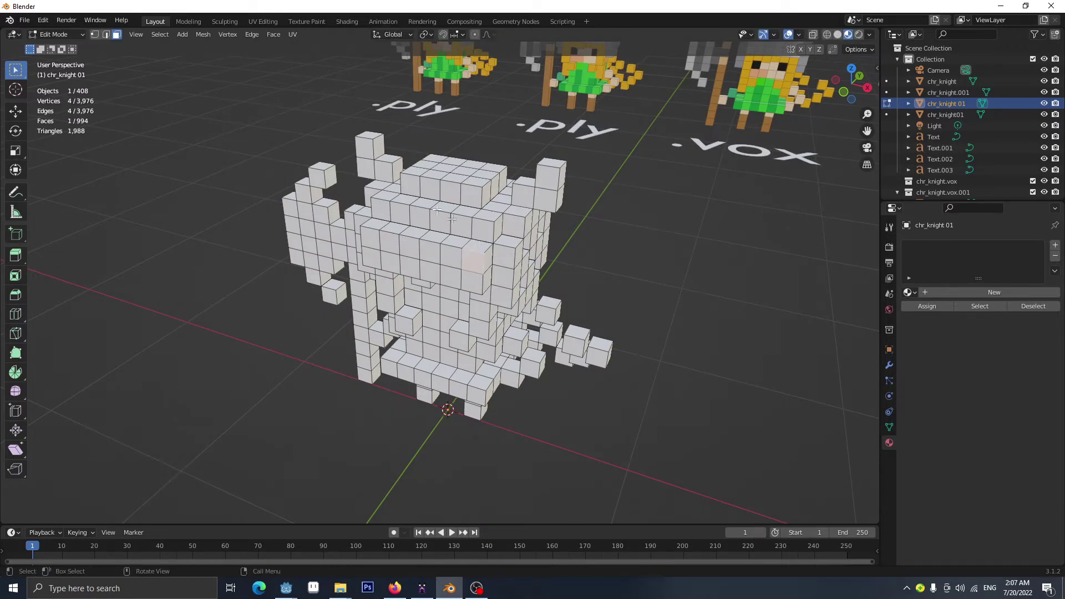
middle_drag(453, 222, 459, 247)
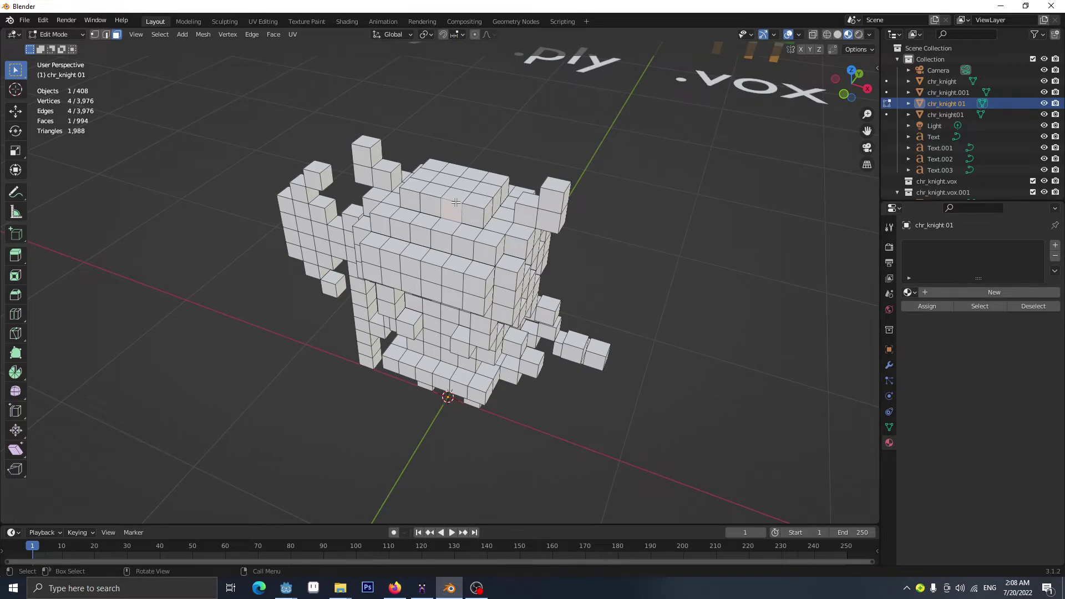
key(g)
click(705, 277)
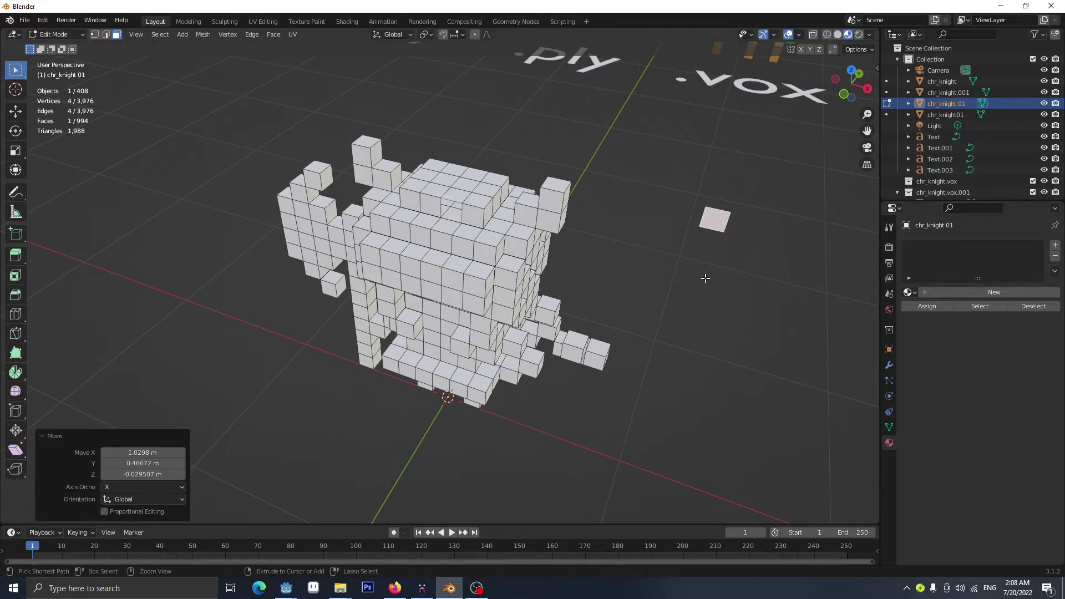
key(ctrl+z)
Select a 2x2 block of helmet-top faces, test-move it aside, and undo.
mouse_move(598, 329)
middle_down()
mouse_move(566, 349)
mouse_move(593, 340)
middle_up()
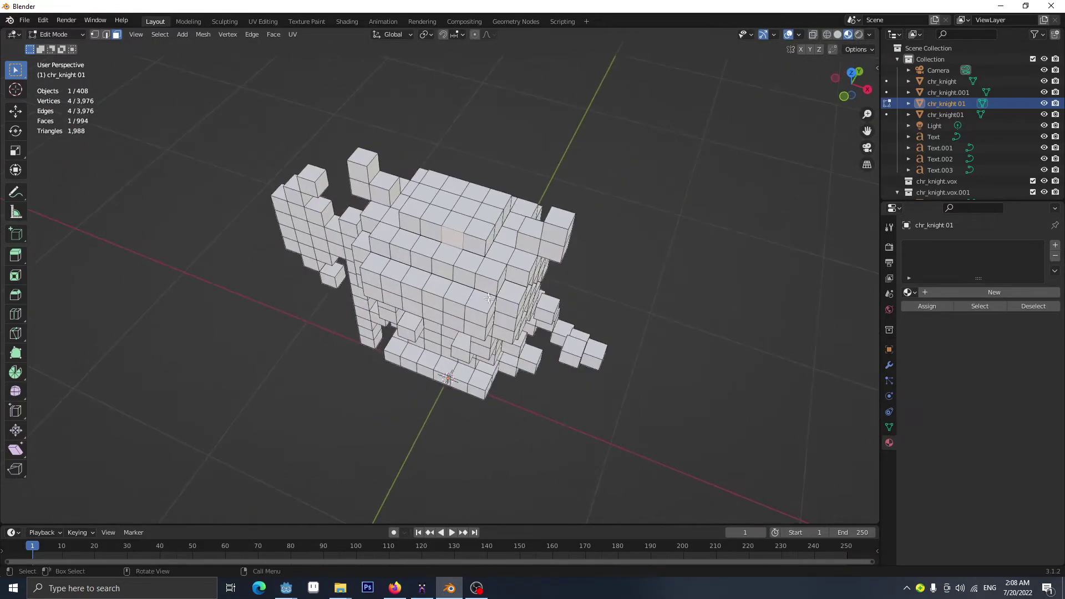
scroll(516, 327, up, 4)
middle_drag(508, 325, 569, 347)
middle_drag(582, 358, 551, 369)
scroll(483, 222, up, 4)
shift+click(492, 182)
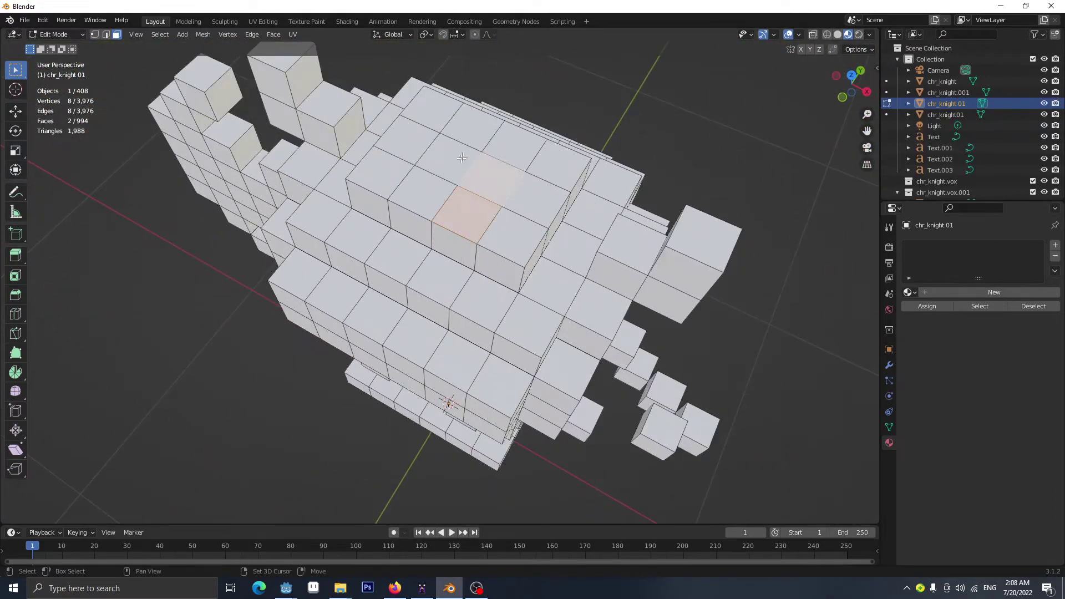
shift+click(450, 160)
shift+click(426, 190)
key(g)
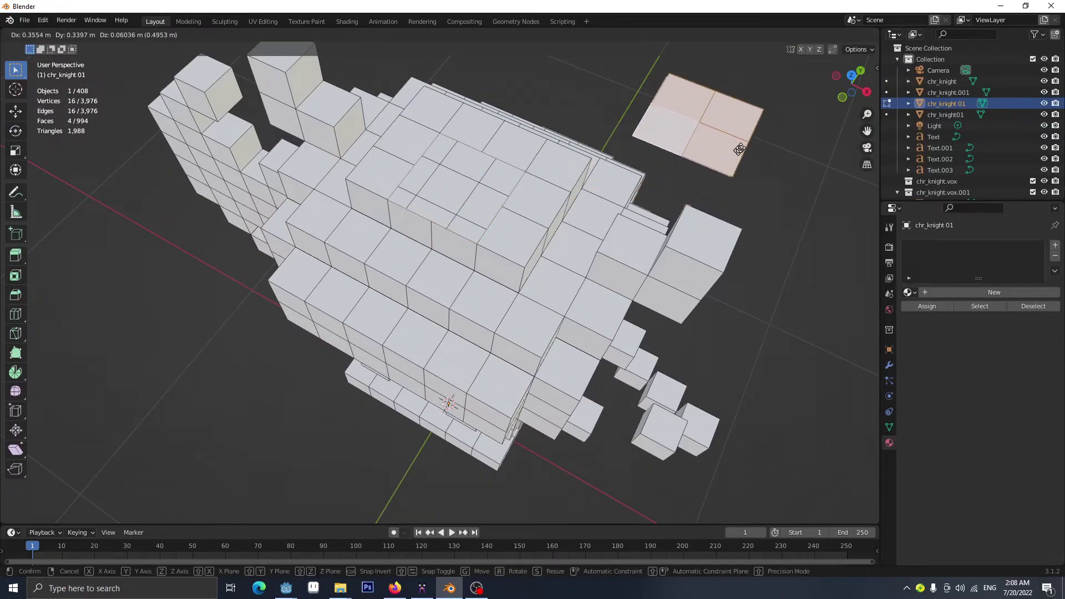
click(737, 150)
middle_drag(738, 149, 663, 301)
key(ctrl+z)
Circle-select about 20 faces on the knight's helmet top.
middle_drag(558, 293, 442, 313)
scroll(441, 313, down, 3)
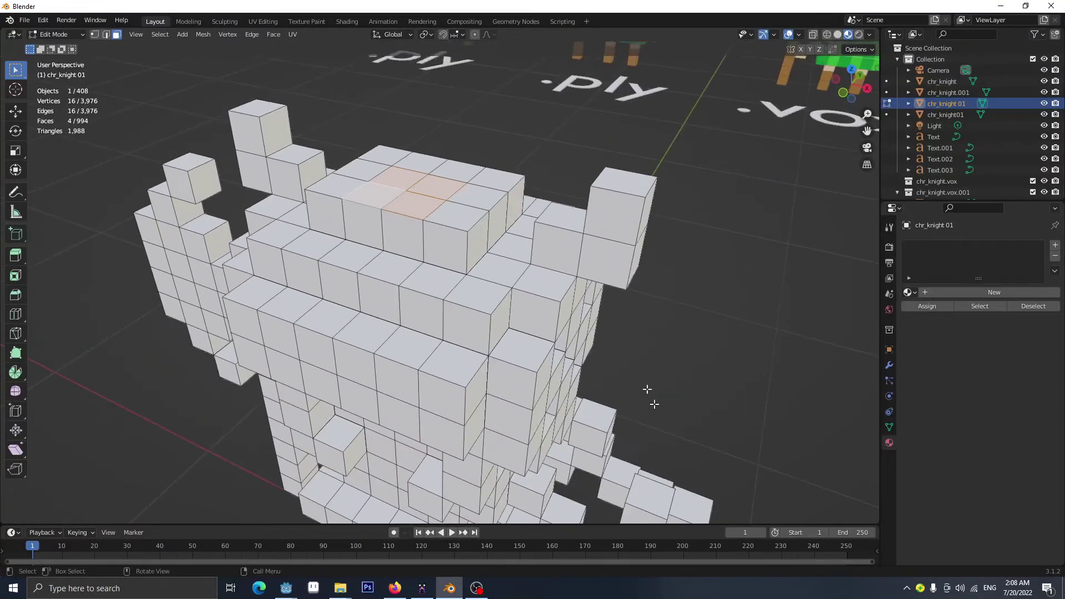
middle_drag(460, 356, 477, 357)
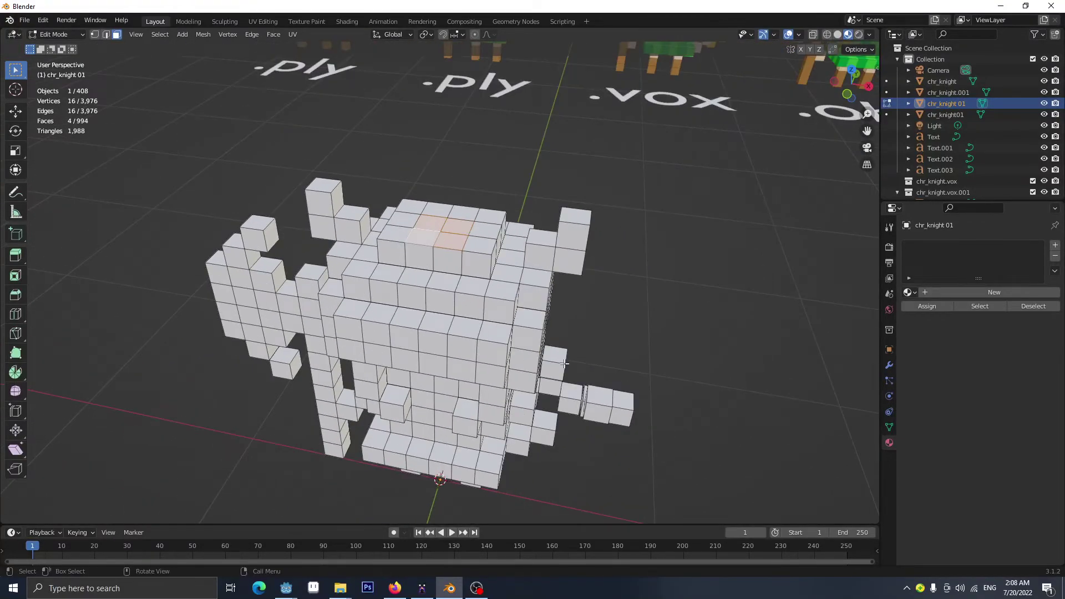
middle_drag(564, 363, 515, 356)
middle_drag(441, 278, 480, 289)
key(c)
mouse_move(494, 252)
mouse_down()
mouse_move(431, 262)
mouse_move(421, 225)
mouse_move(504, 237)
mouse_move(536, 224)
mouse_up()
key(Escape)
mouse_move(621, 258)
middle_down()
mouse_move(547, 290)
mouse_move(405, 270)
mouse_move(390, 229)
middle_up()
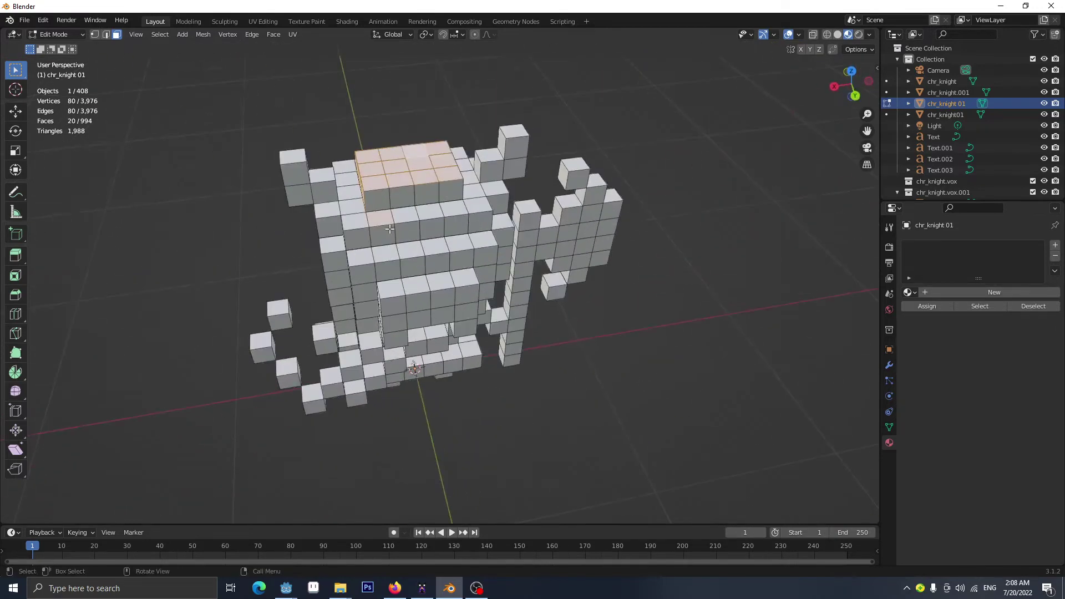
Circle-select the remaining outer faces of the helmet top from two angles.
key(c)
mouse_move(391, 195)
mouse_down()
mouse_move(424, 189)
mouse_move(402, 191)
mouse_up()
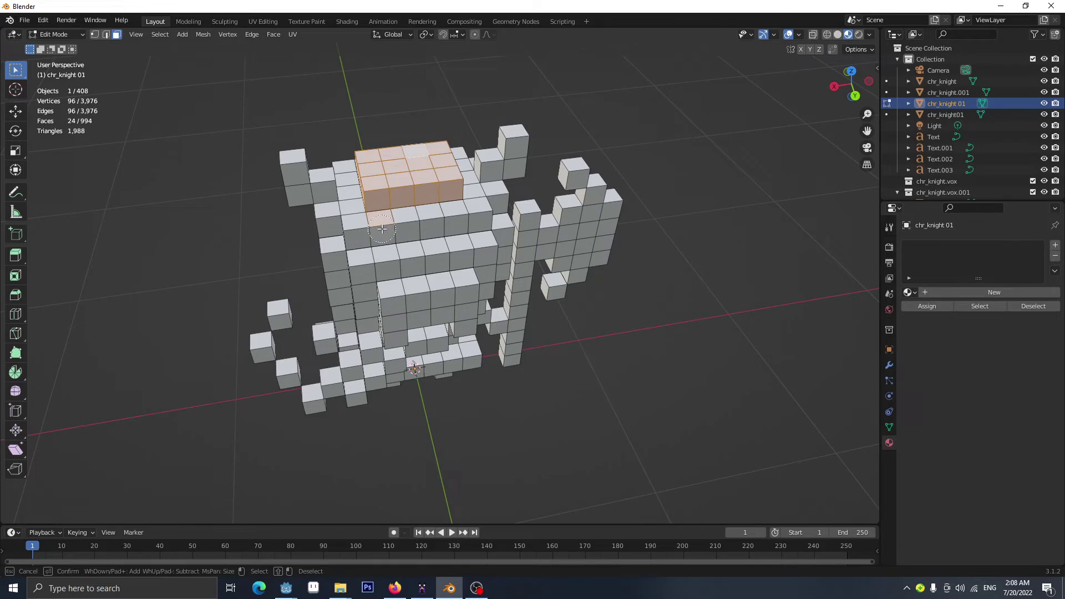
key(Escape)
middle_drag(494, 260, 398, 259)
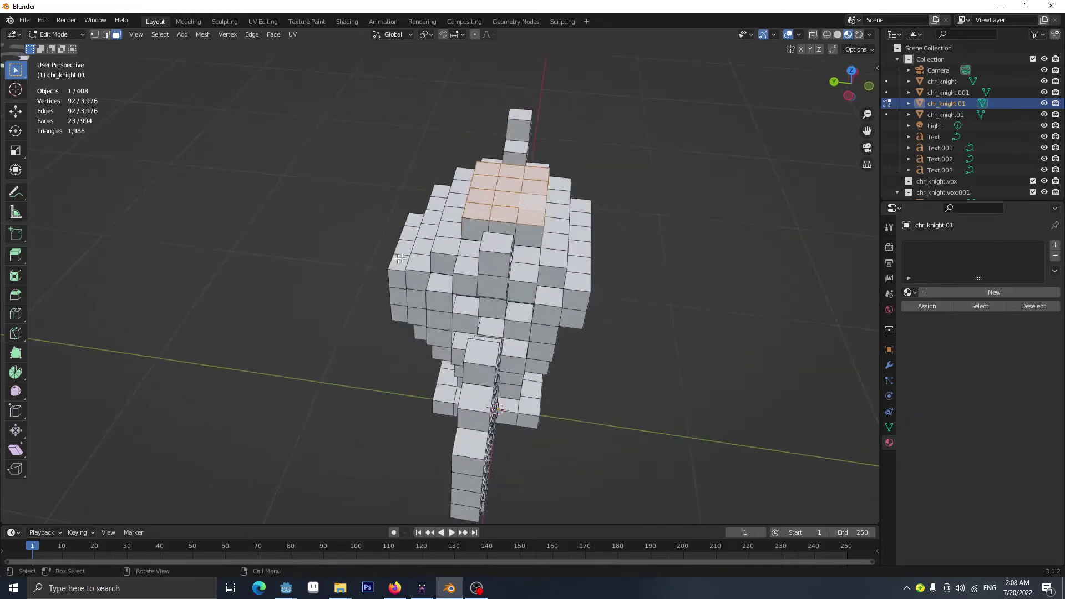
key(c)
drag(488, 213, 532, 219)
right_click(531, 220)
mouse_move(532, 219)
middle_down()
mouse_move(642, 311)
mouse_move(616, 290)
middle_up()
mouse_move(494, 273)
middle_down()
mouse_move(488, 252)
mouse_move(492, 274)
middle_up()
Hide the outer layer, select the inner faces beneath, and reveal both for 38 selected faces.
key(h)
key(c)
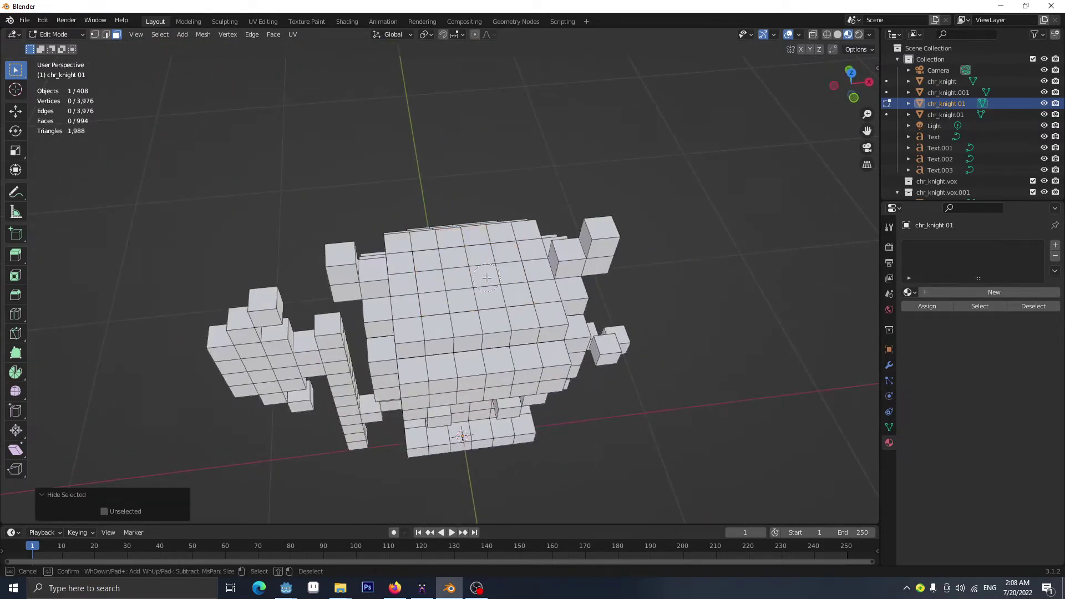
mouse_move(452, 291)
mouse_down()
mouse_move(438, 271)
mouse_move(504, 292)
mouse_up()
key(Escape)
mouse_move(483, 365)
middle_down()
mouse_move(509, 349)
mouse_move(516, 391)
middle_up()
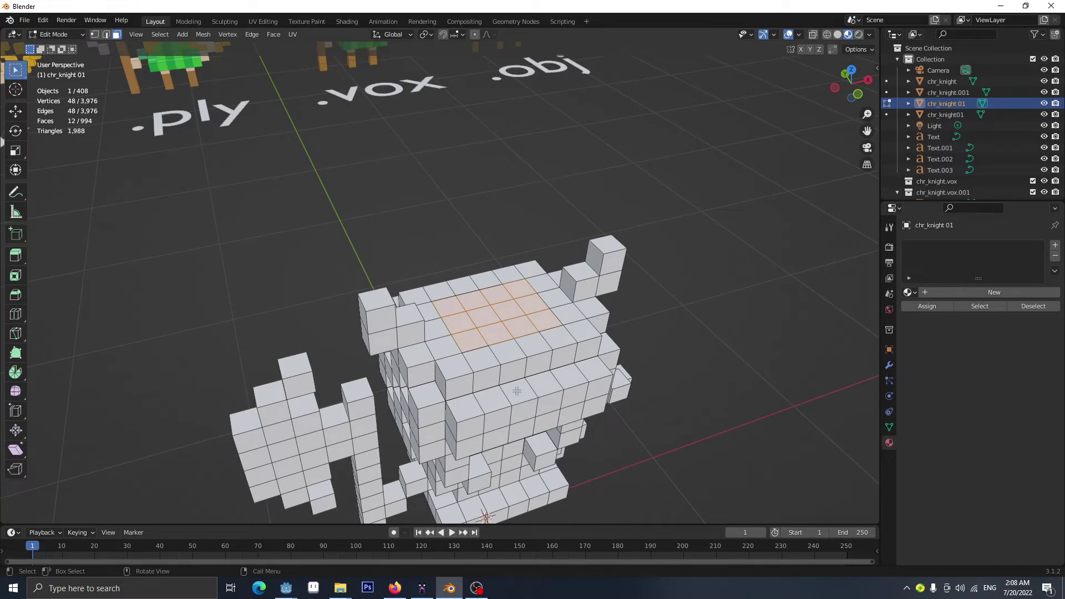
key(alt+h)
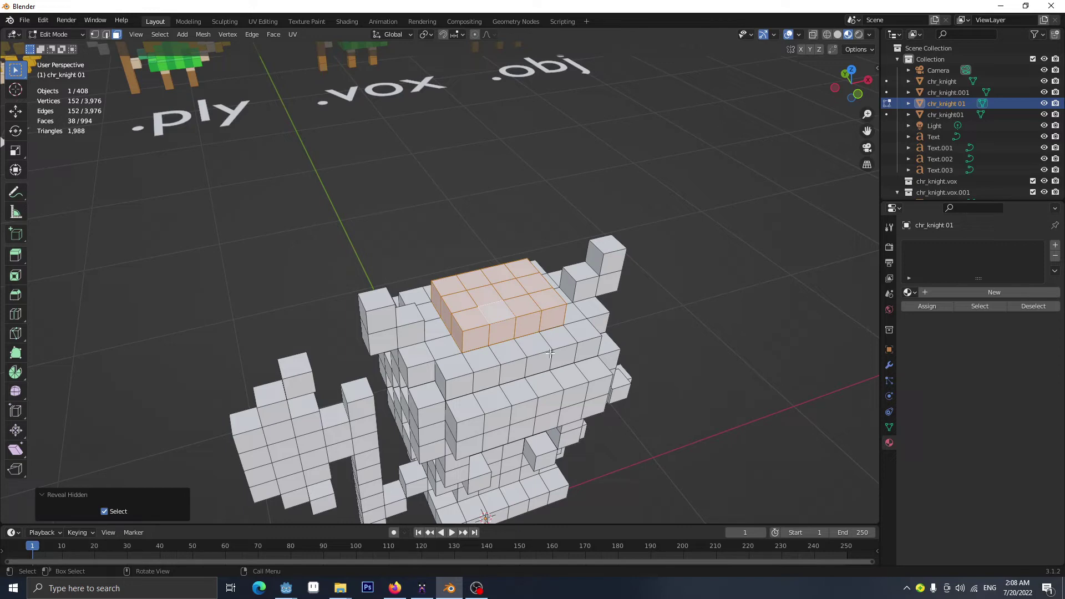
middle_drag(551, 353, 525, 349)
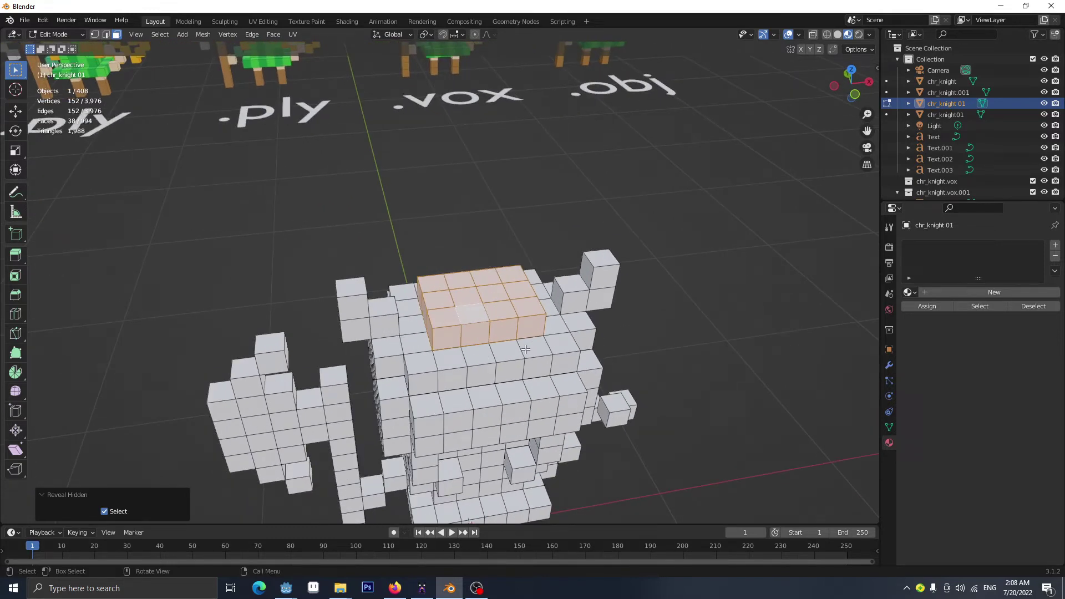
key(m)
key(m)
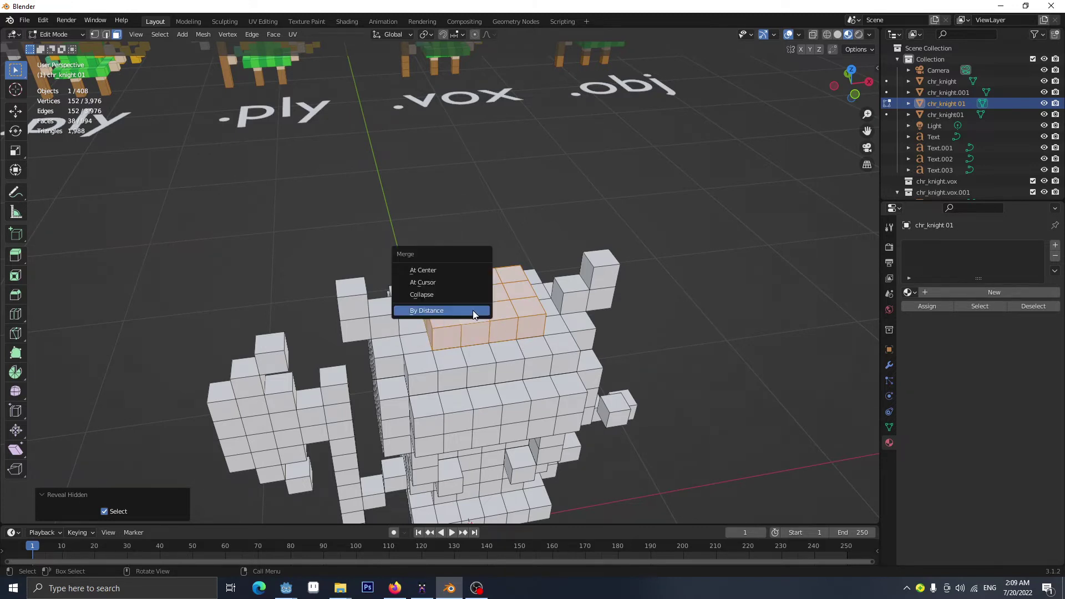
Merge the helmet top by distance, removing 112 vertices, then select the linked helmet-top block.
click(428, 310)
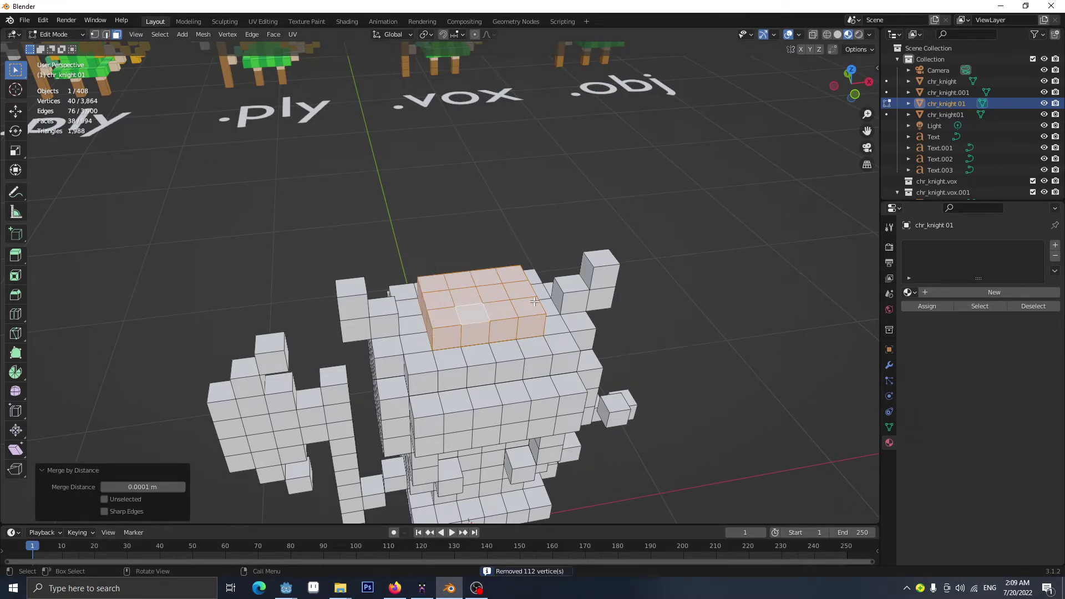
click(658, 323)
click(486, 299)
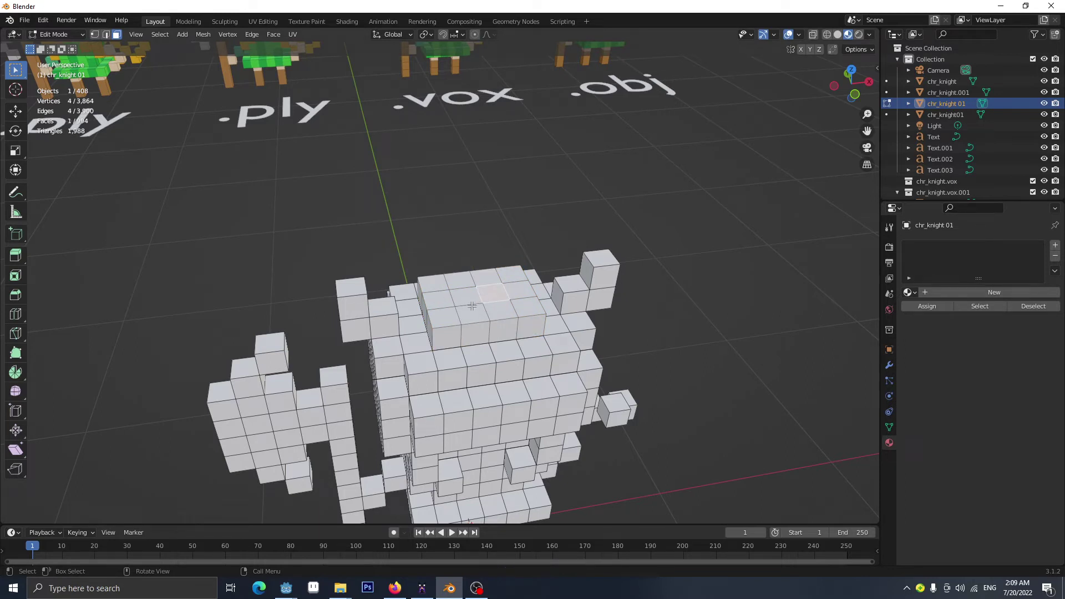
key(ctrl+l)
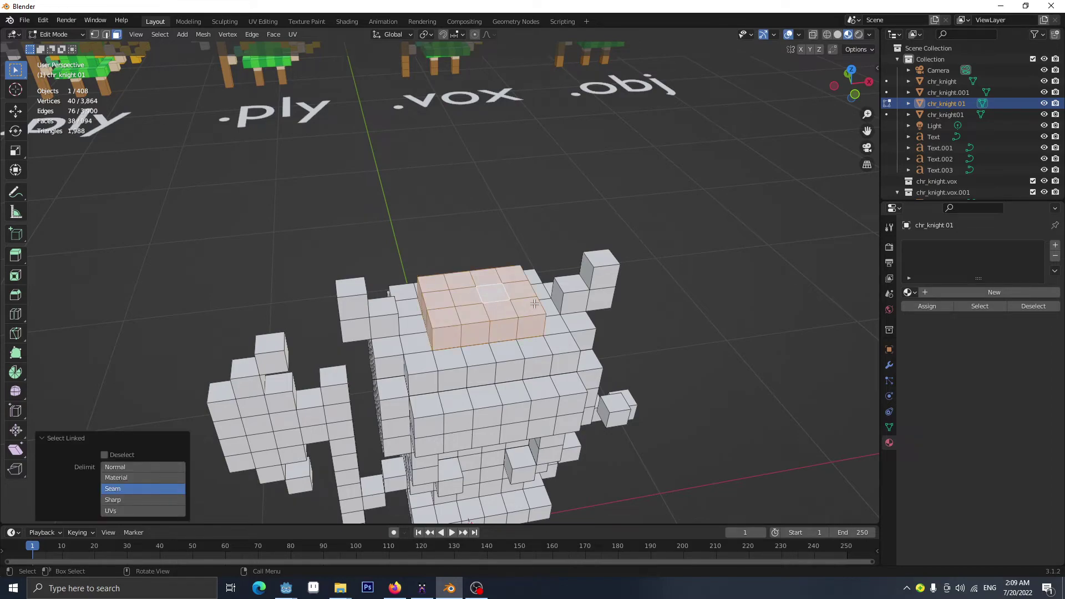
key(g)
click(669, 191)
middle_drag(676, 340, 622, 367)
scroll(502, 353, up, 3)
mouse_move(502, 353)
middle_down()
mouse_move(493, 327)
mouse_move(502, 366)
middle_up()
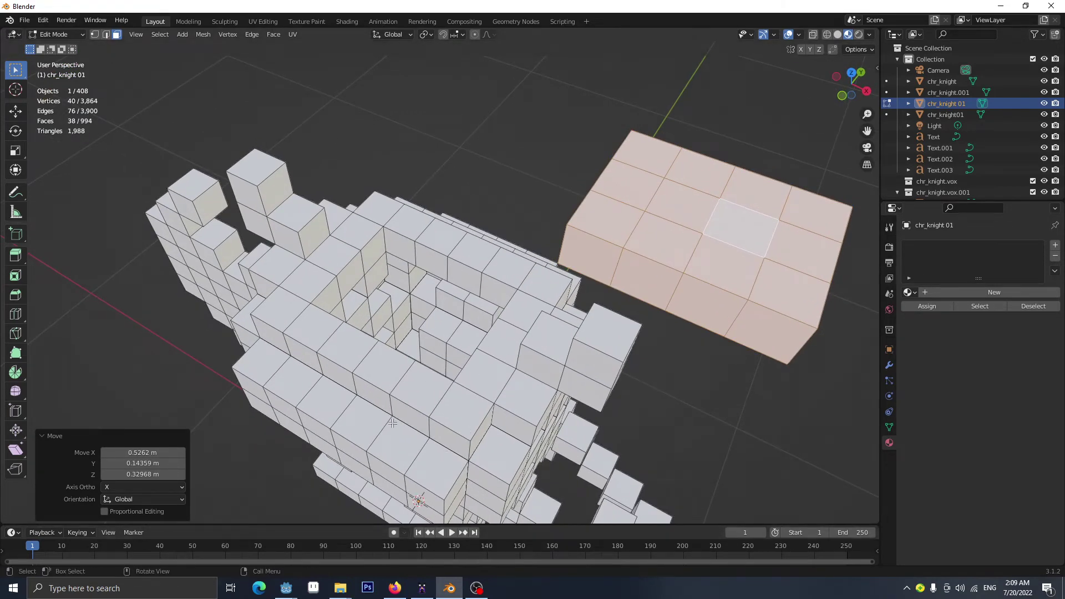
middle_drag(392, 422, 450, 353)
click(461, 354)
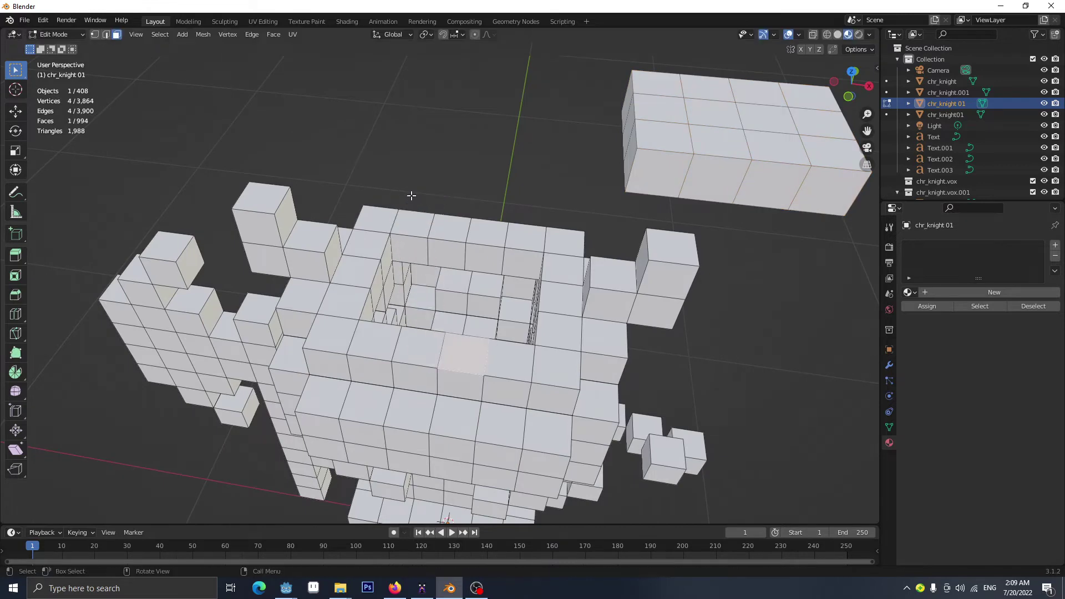
scroll(484, 400, down, 2)
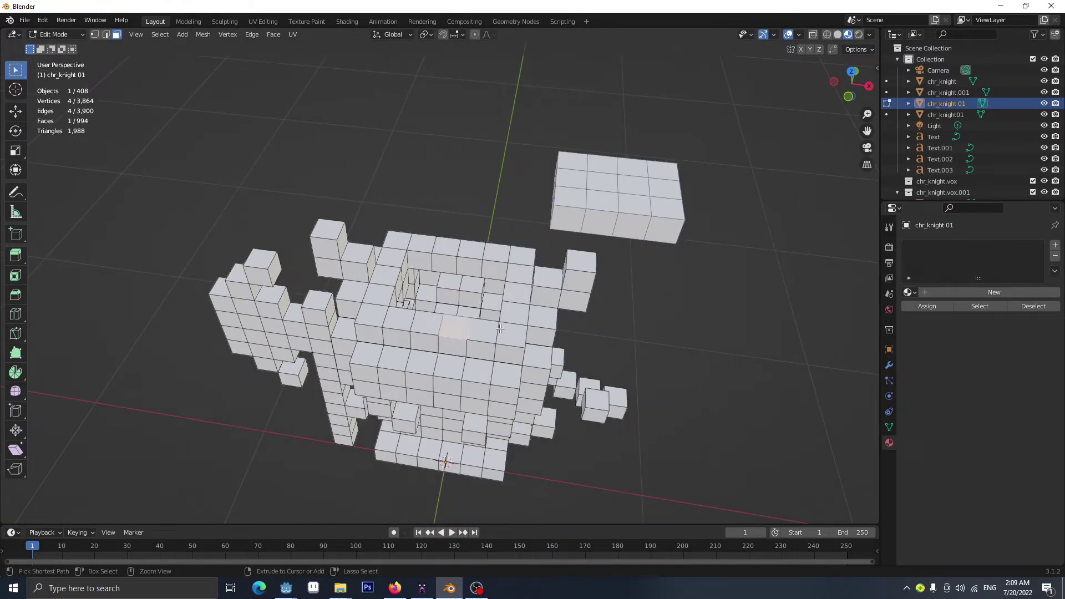
key(ctrl+z)
key(ctrl+z)
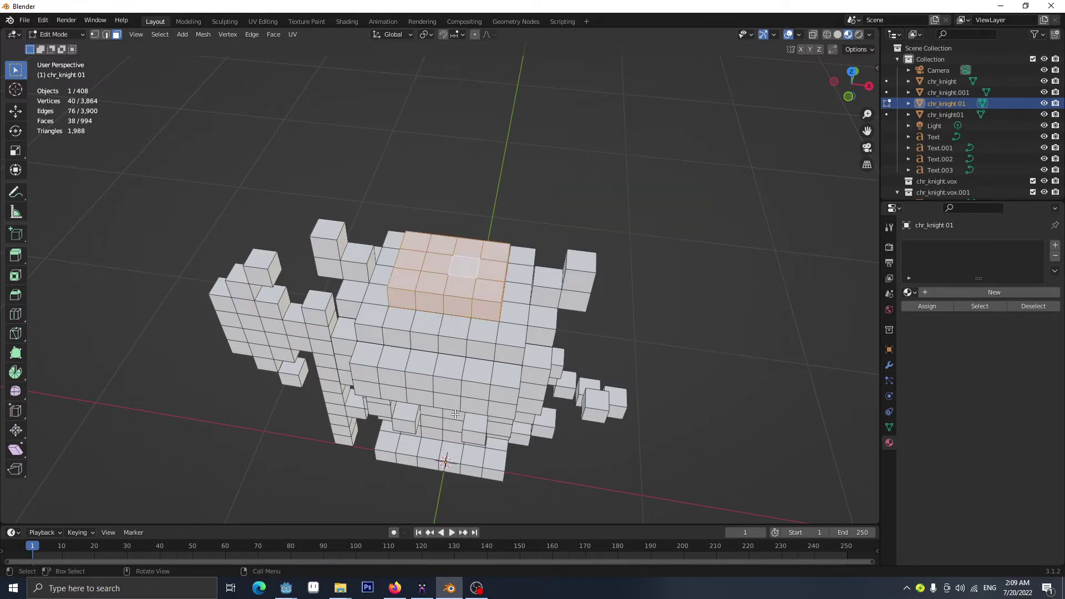
middle_drag(454, 414, 483, 413)
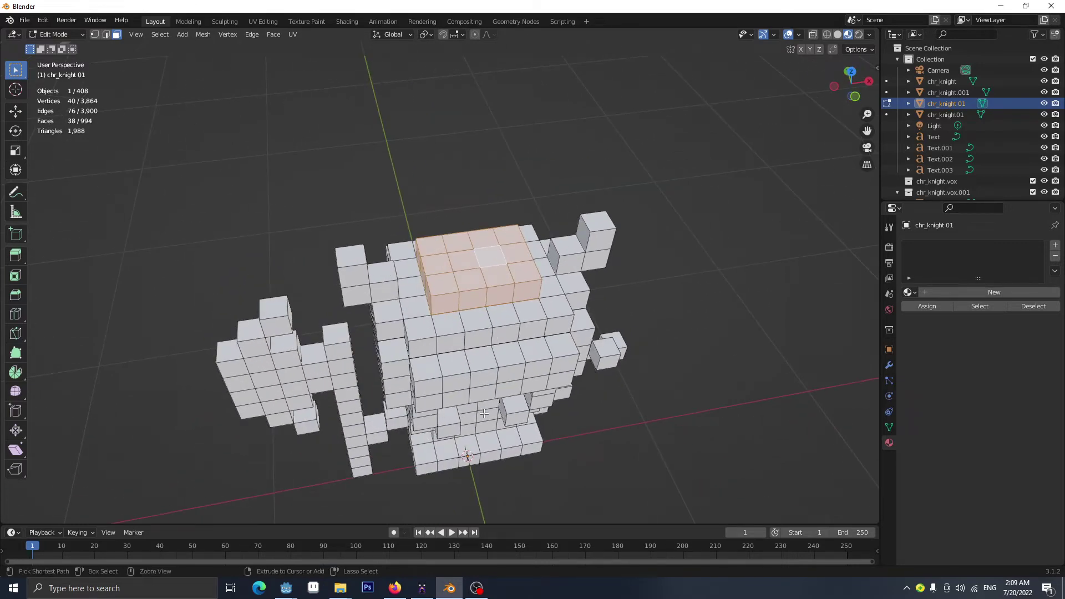
Invert to the rest of the mesh, merge it by distance, then select the linked body faces.
key(ctrl+i)
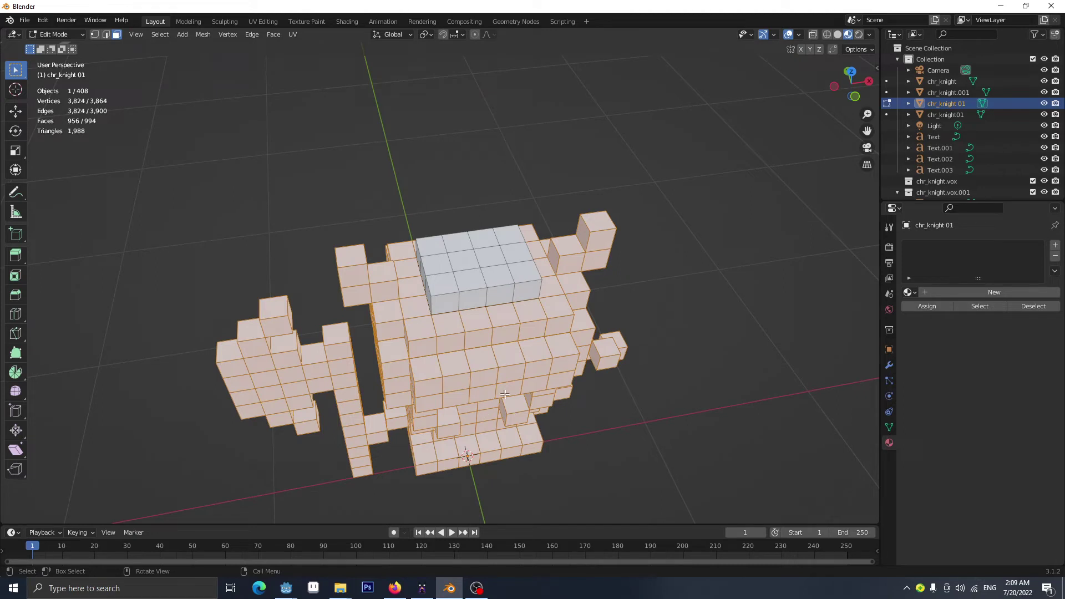
key(m)
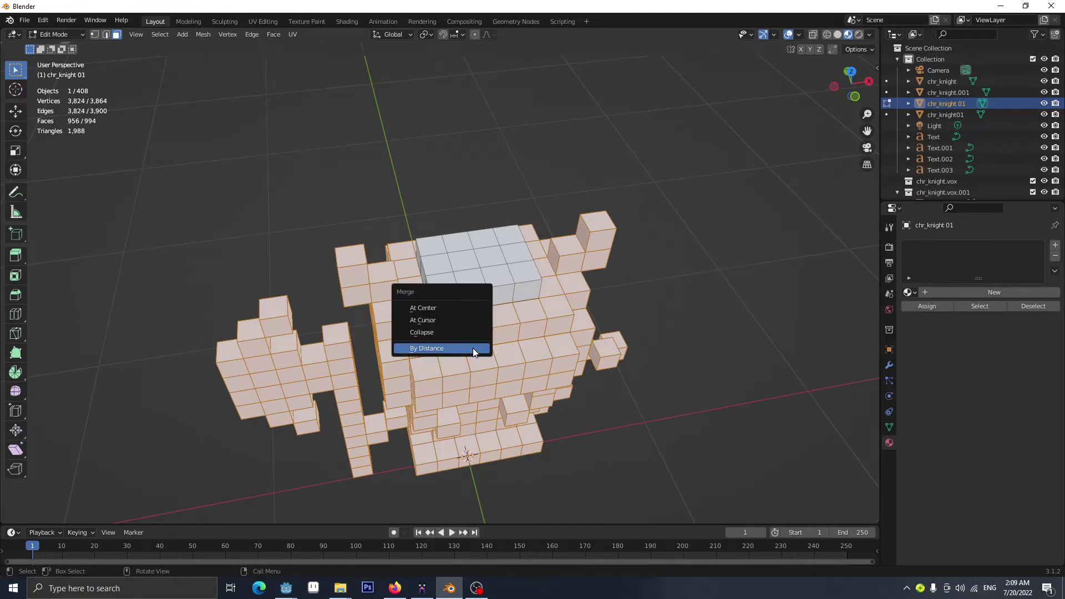
click(473, 347)
key(alt+a)
click(505, 356)
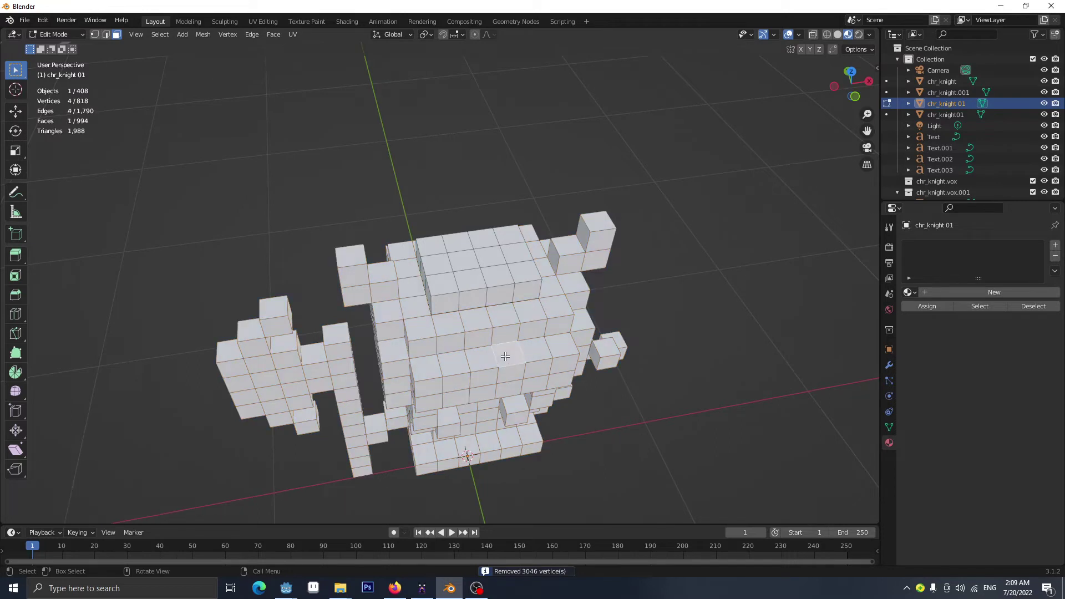
key(ctrl+l)
key(m)
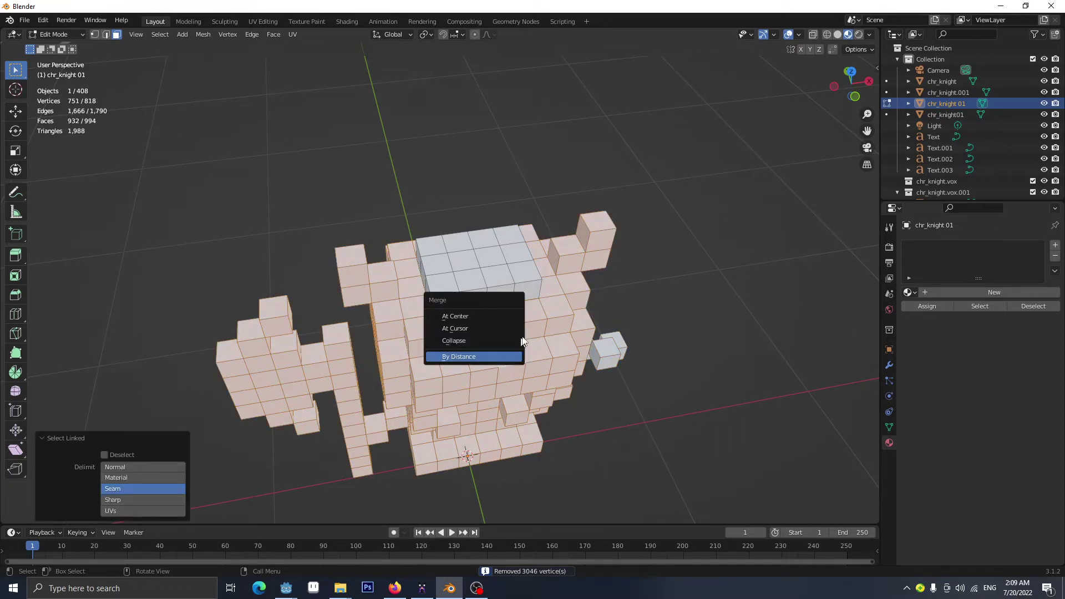
key(Escape)
Test-move the linked body mesh, cancel, and toggle out of and back into Edit Mode.
key(g)
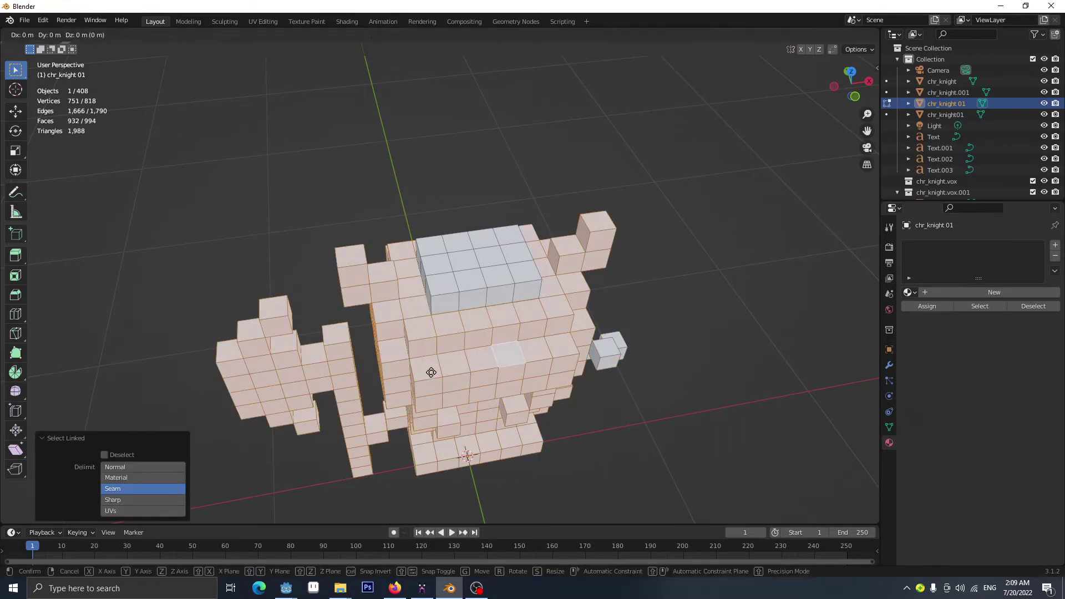
right_click(500, 249)
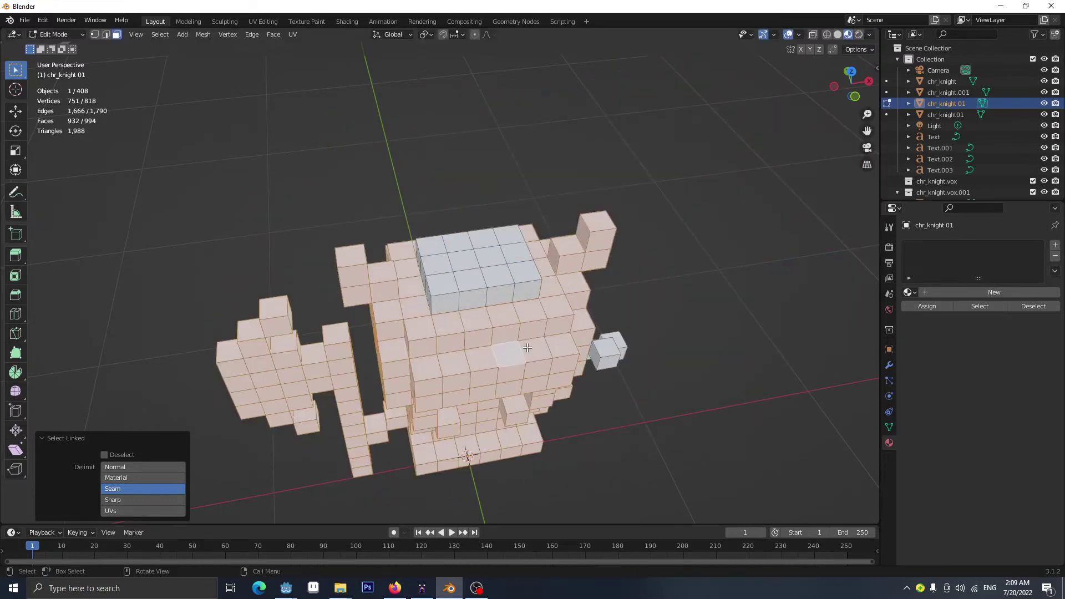
click(704, 369)
key(Tab)
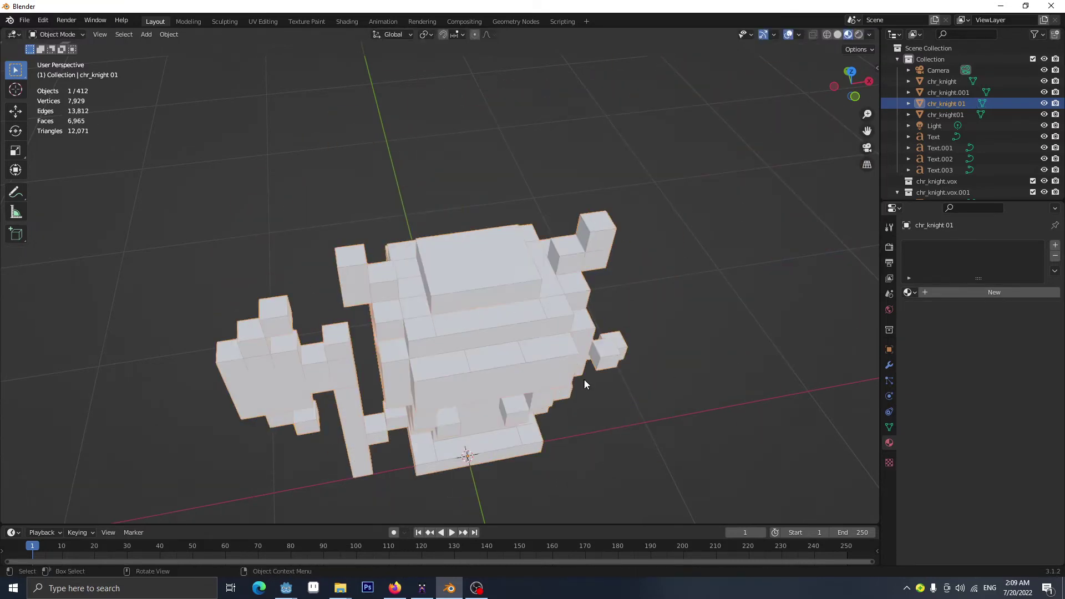
middle_drag(583, 378, 526, 368)
key(Tab)
click(412, 262)
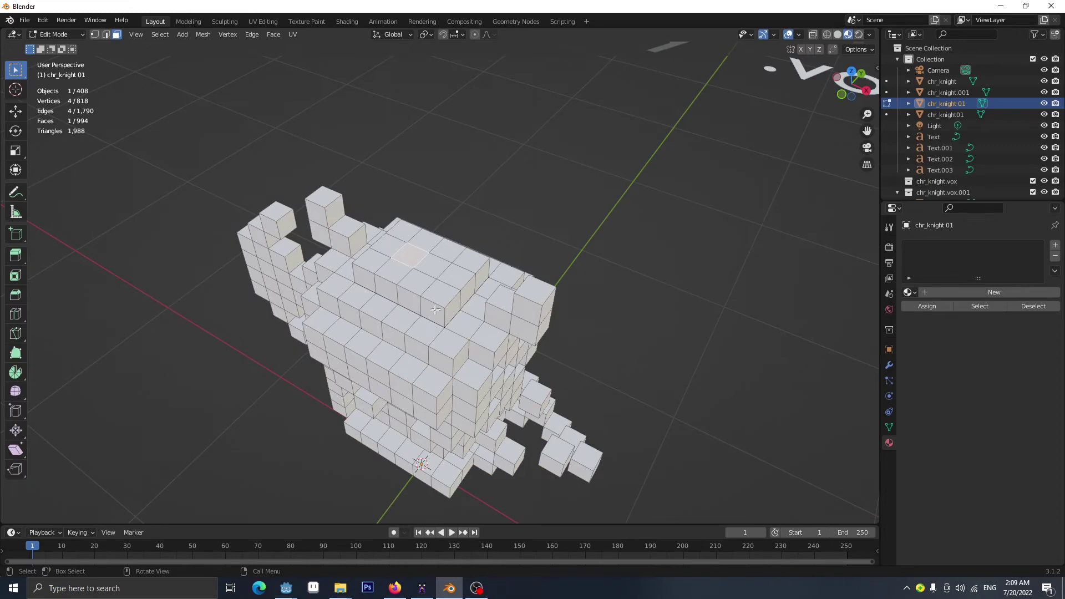
middle_drag(436, 310, 422, 344)
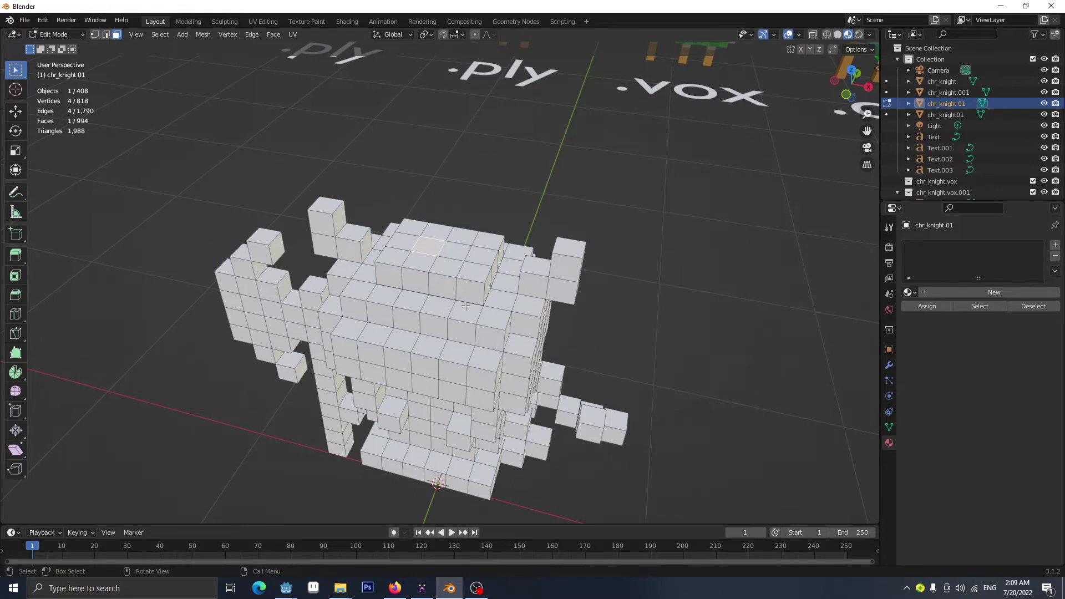
Select the whole mesh and merge by distance, leaving 804 vertices.
key(a)
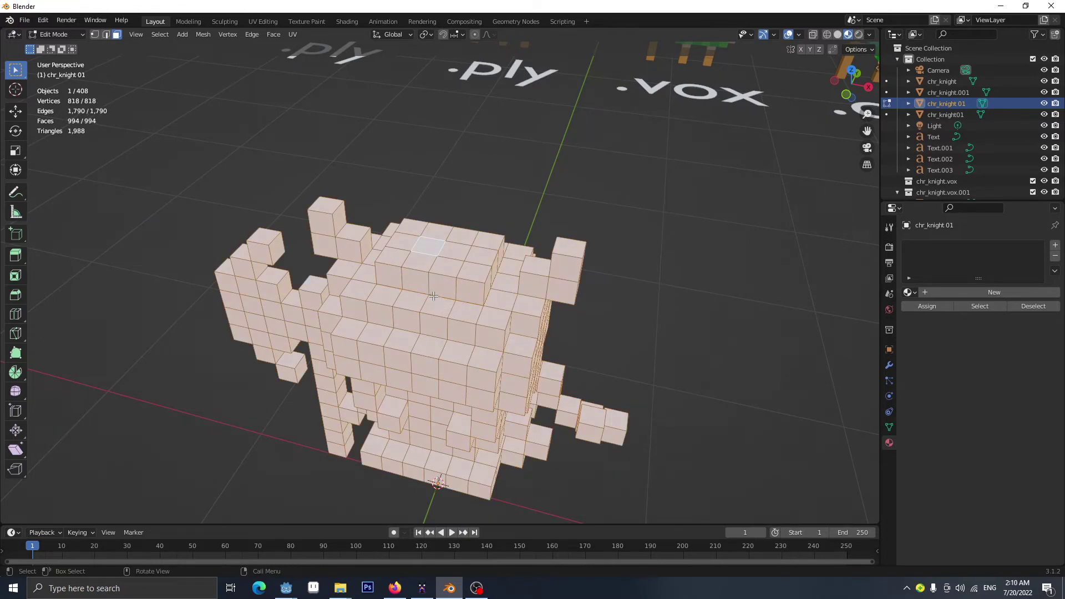
key(m)
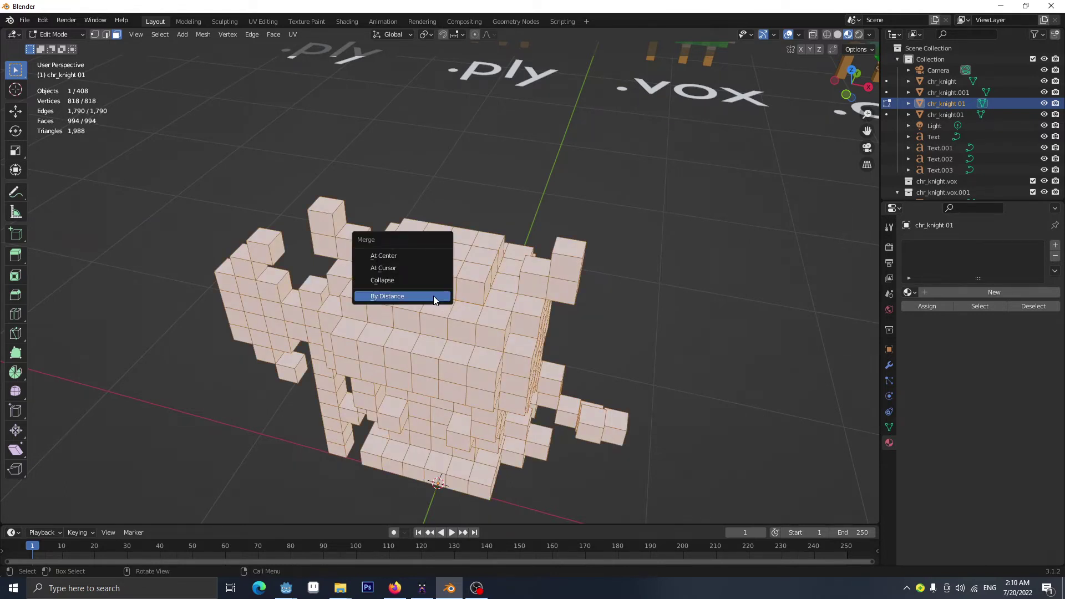
click(412, 297)
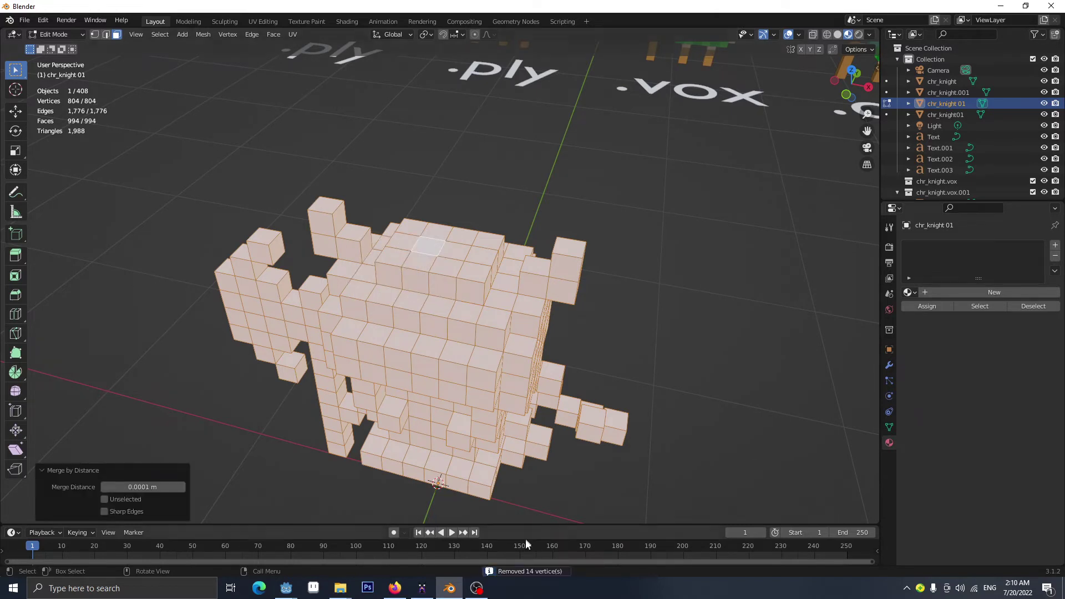
Test-pull a top face to confirm it stays attached, then return to Object Mode.
key(alt+a)
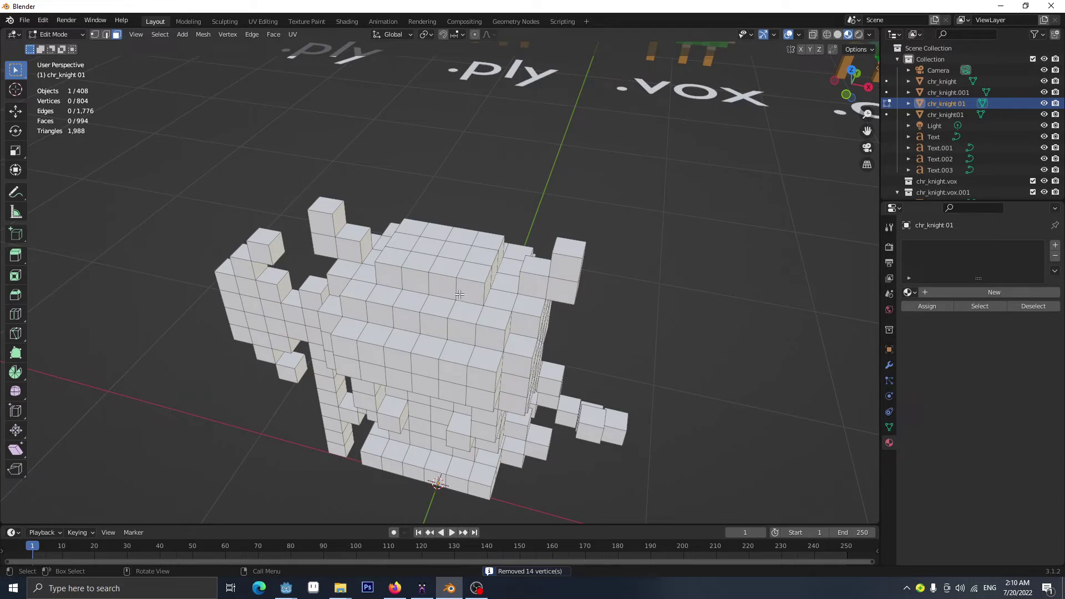
click(447, 289)
key(g)
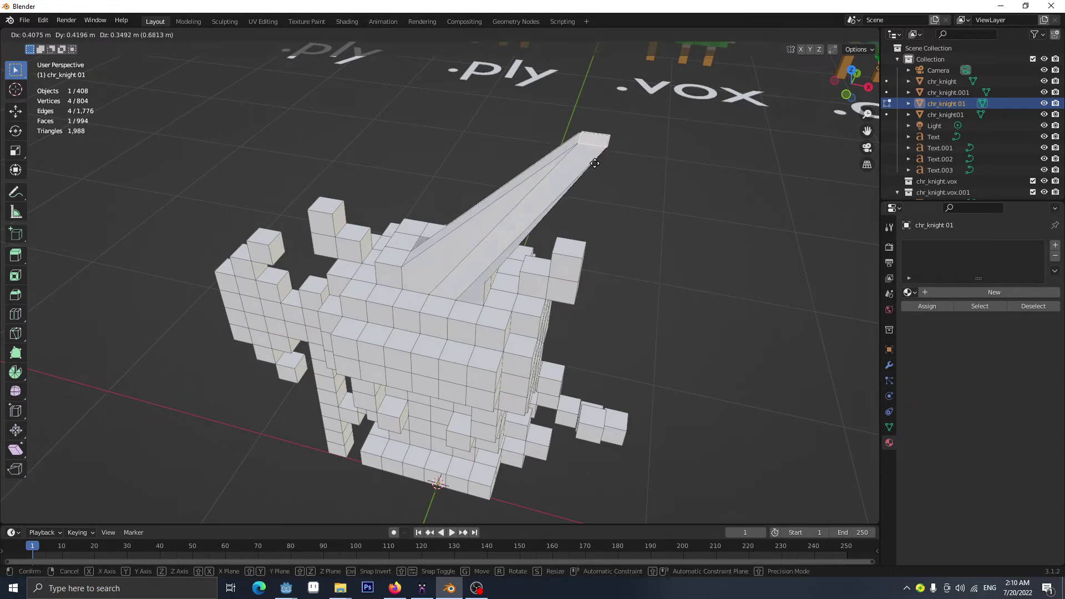
key(Escape)
key(g)
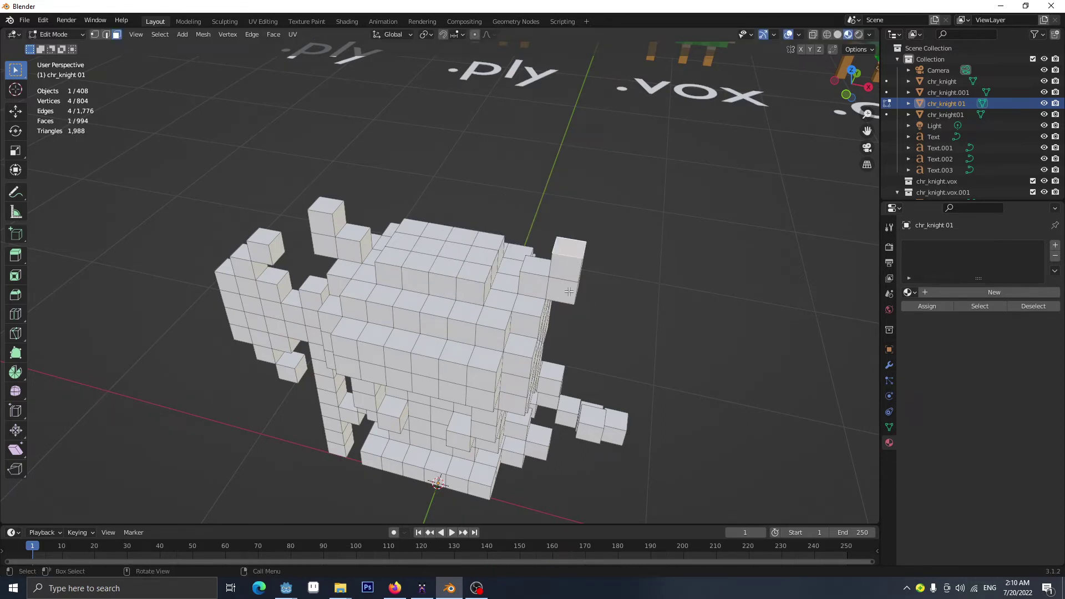
key(Escape)
middle_drag(573, 276, 407, 317)
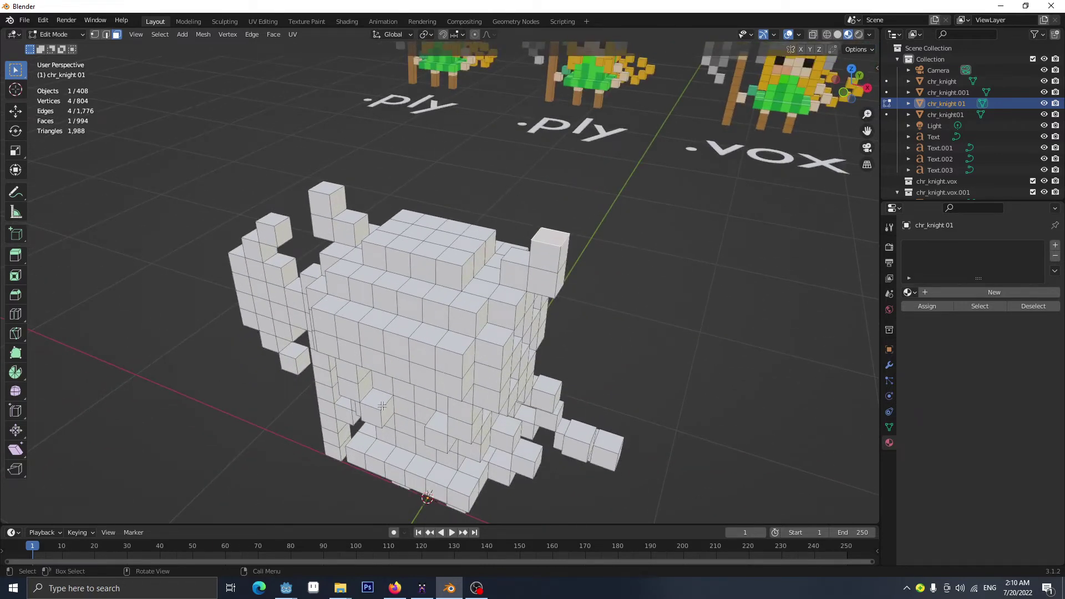
key(Tab)
middle_drag(442, 348, 451, 393)
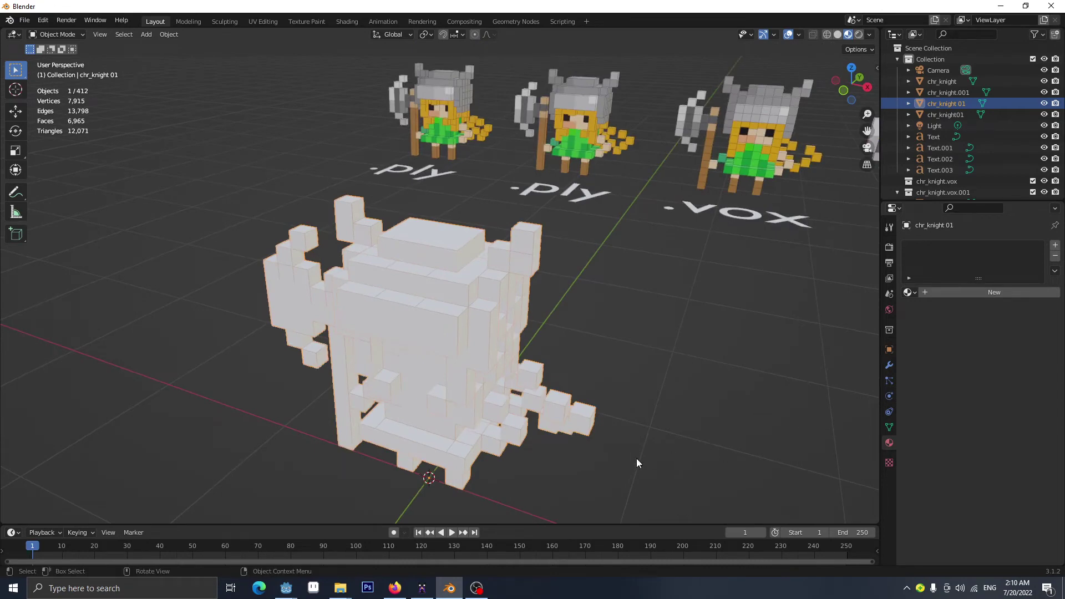
Add Material.007 with Base Color driven by Vertex Color, then bring MagicaVoxel to the front.
click(889, 427)
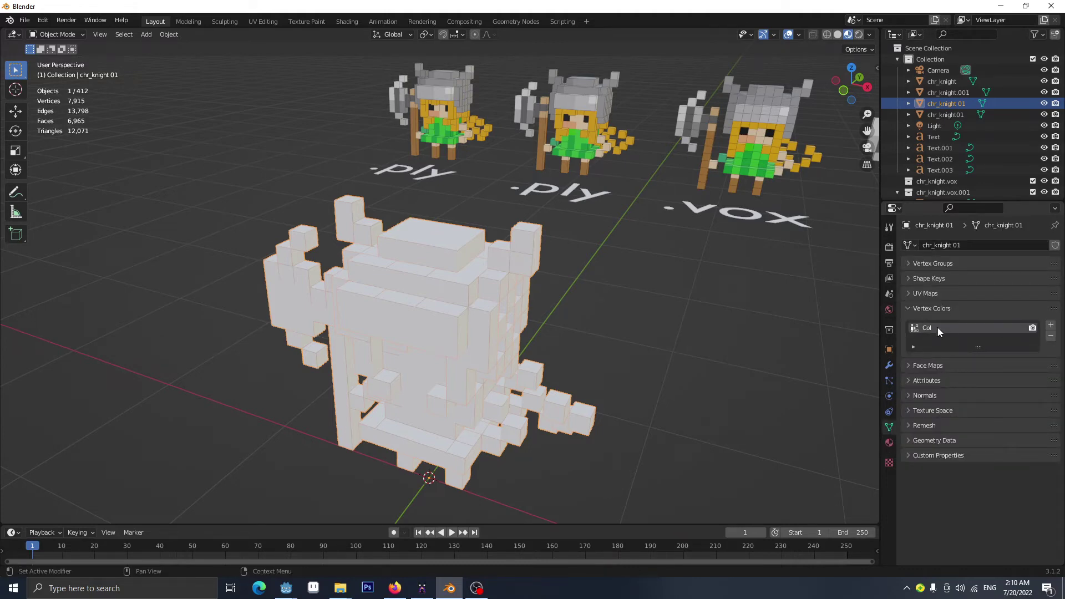
click(889, 443)
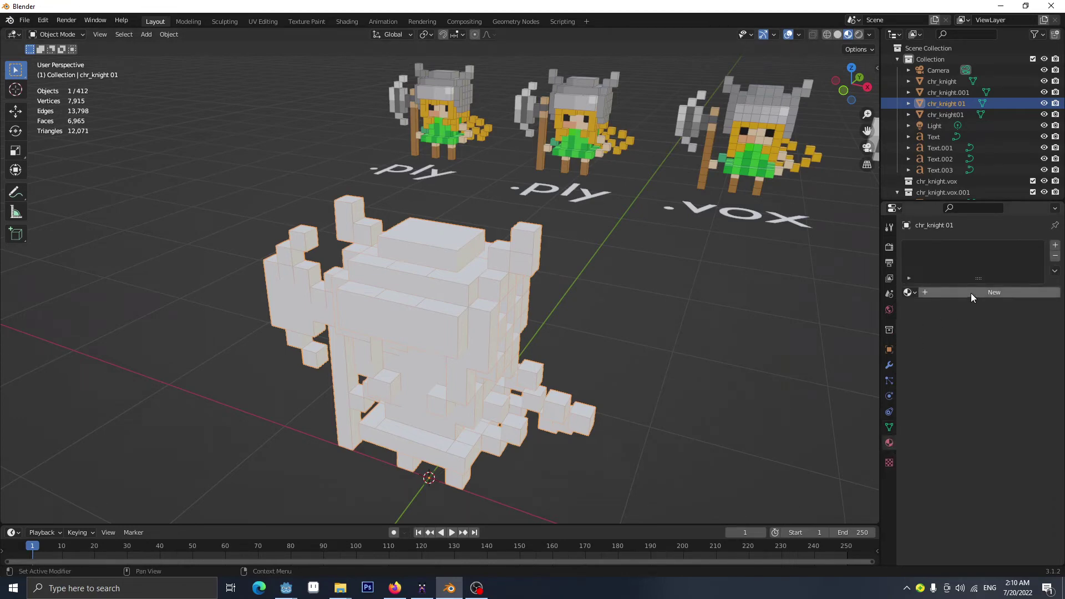
click(971, 293)
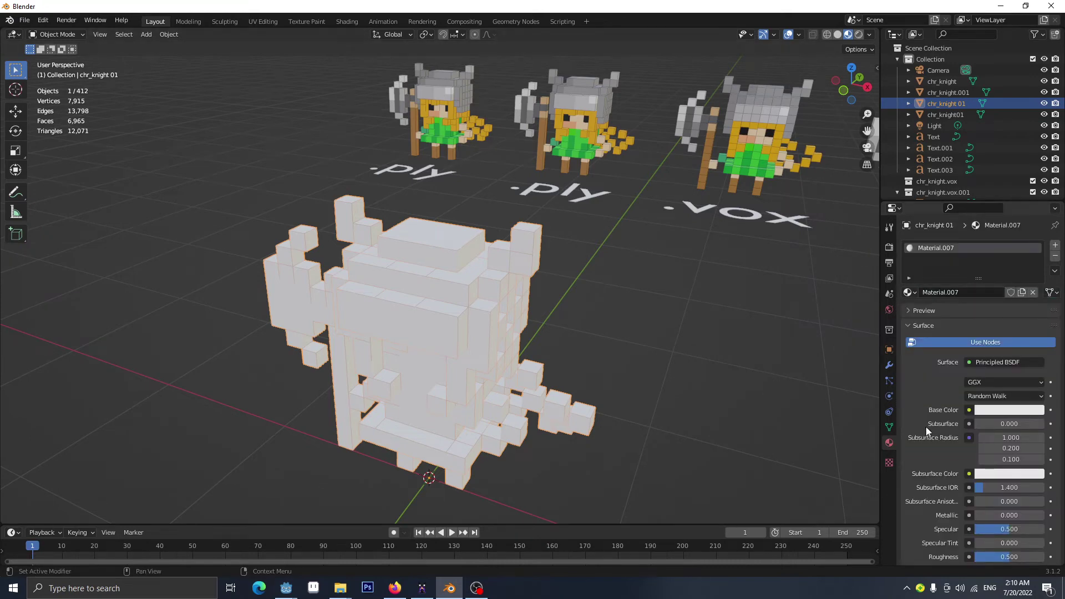
scroll(927, 431, down, 1)
click(969, 388)
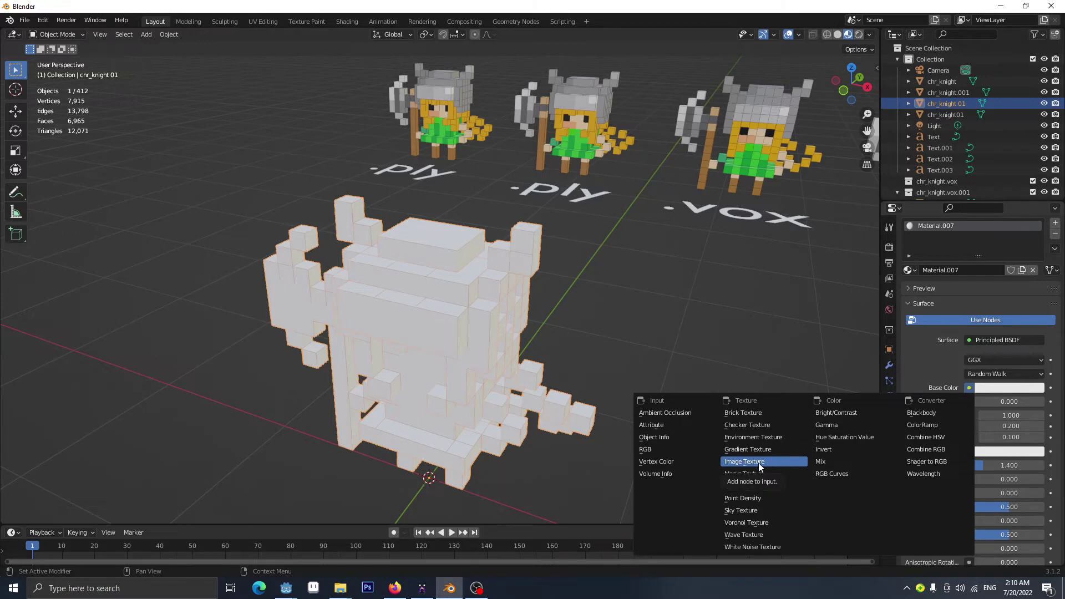
click(657, 461)
middle_drag(447, 415, 542, 373)
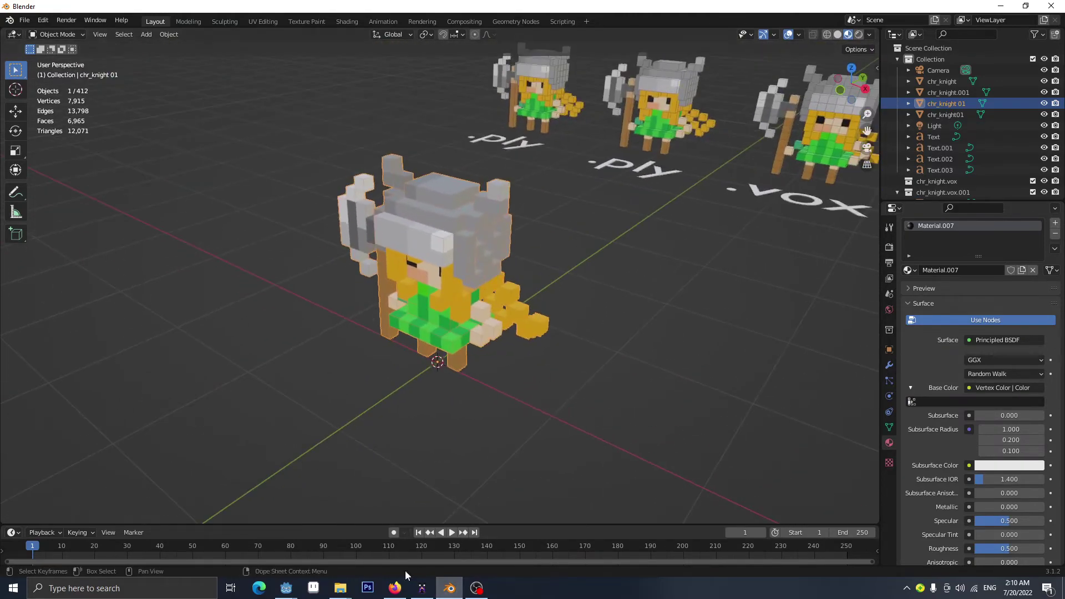
click(422, 587)
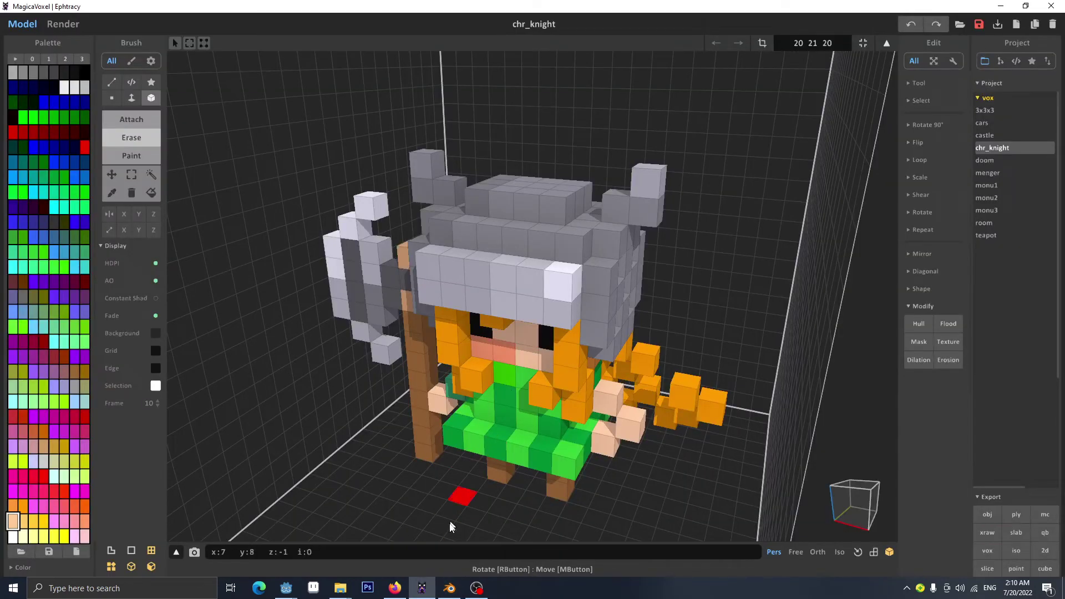
Move the vertex-coloured knight, height locked with Shift+Z, beside the other knights.
click(449, 593)
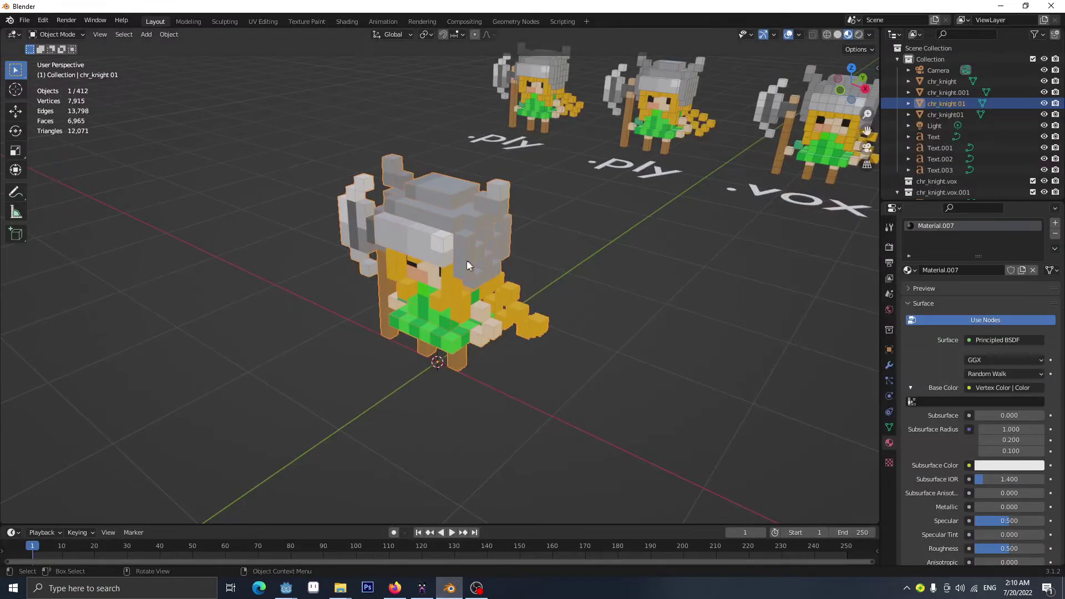
middle_drag(467, 259, 478, 415)
scroll(481, 270, down, 4)
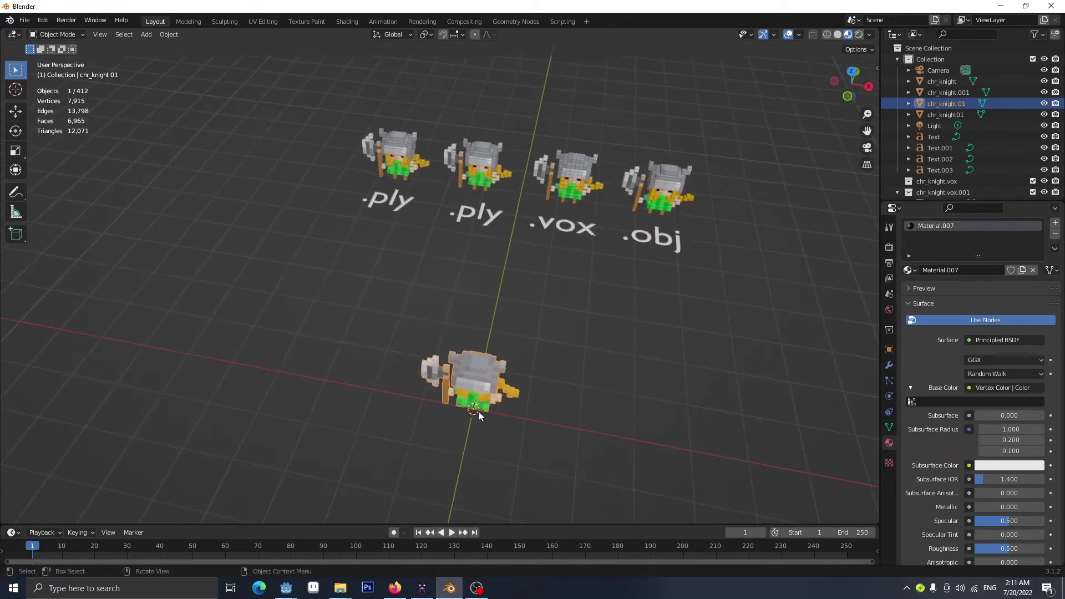
key(g)
key(shift+z)
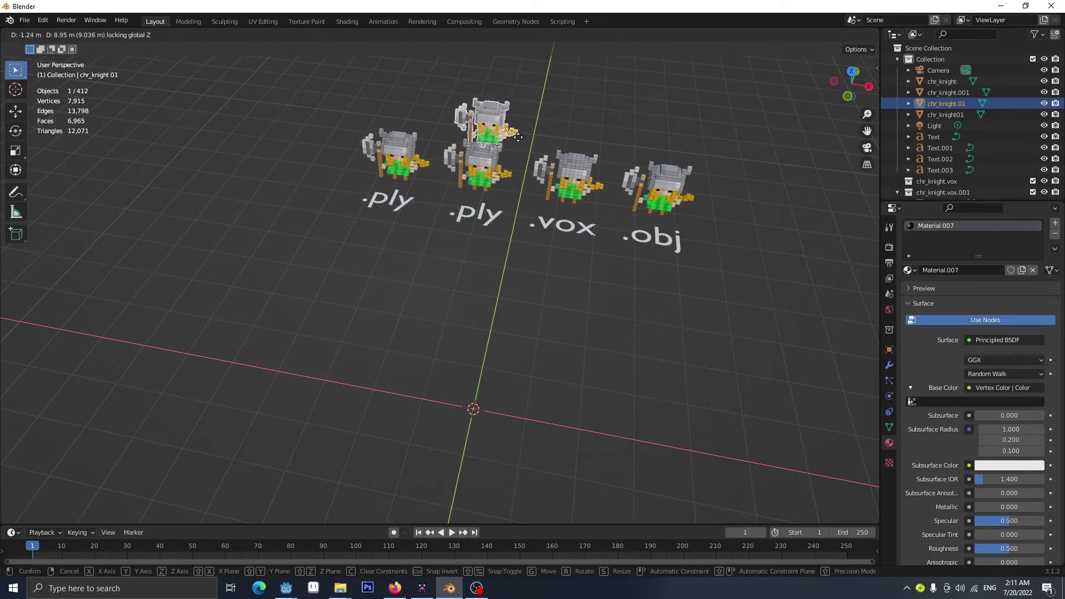
click(518, 137)
middle_drag(488, 233, 473, 327)
scroll(444, 274, up, 3)
shift+middle_drag(445, 277, 418, 328)
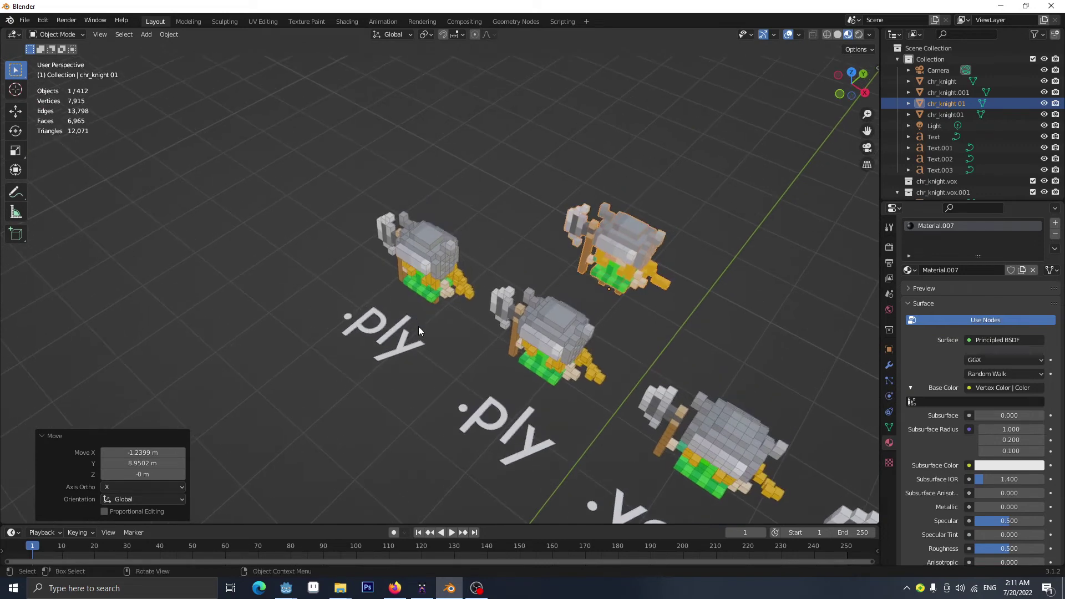
Select chr_knight.001, move its helmet-top faces to check the interior, and return to Object Mode.
click(433, 251)
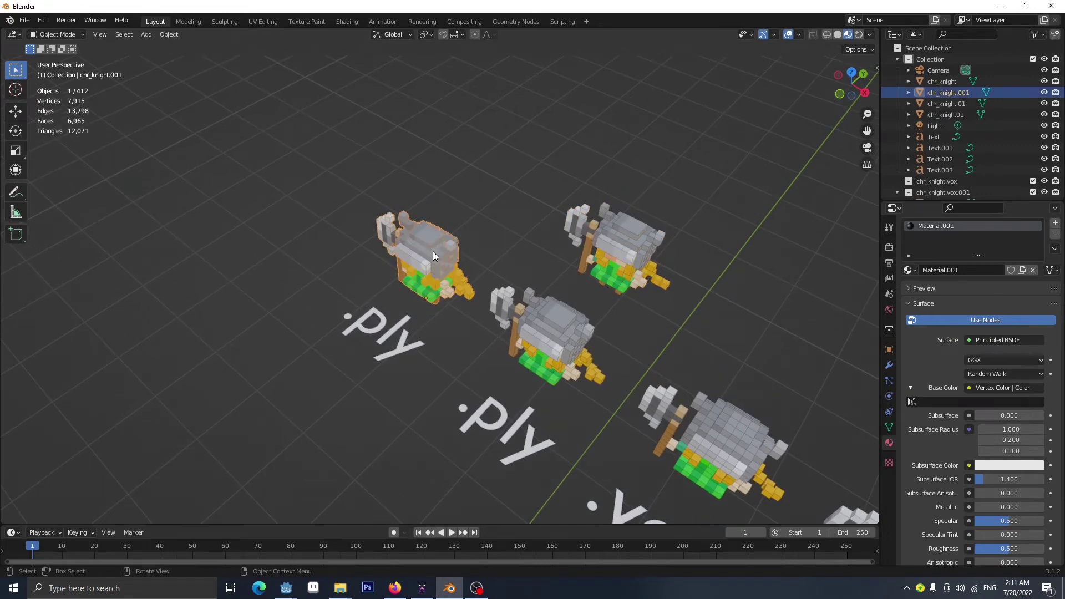
key(KP_Decimal)
key(Tab)
key(g)
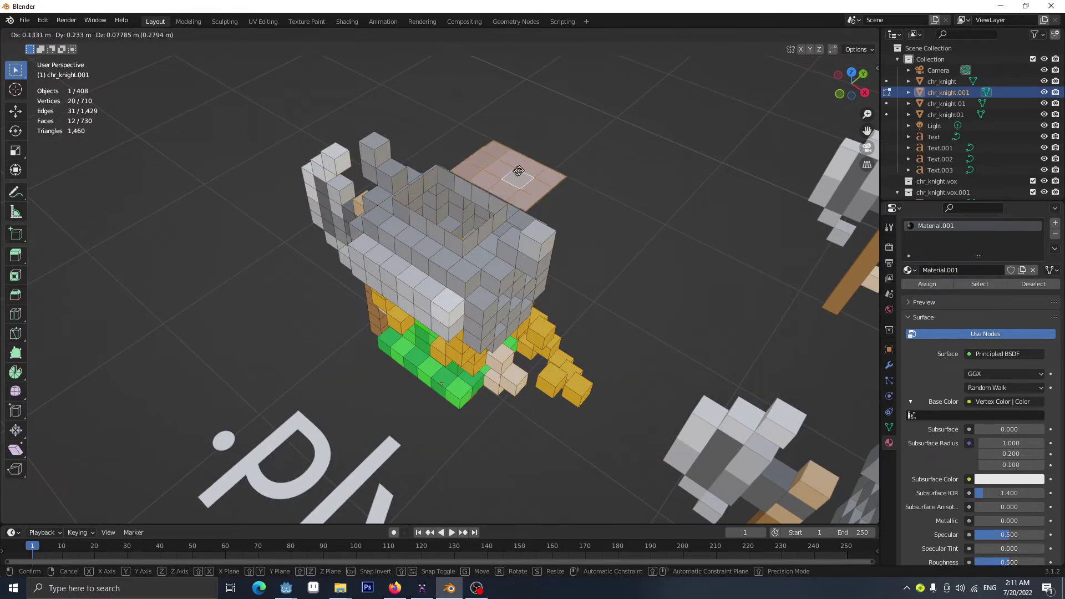
click(586, 135)
middle_drag(618, 247, 617, 372)
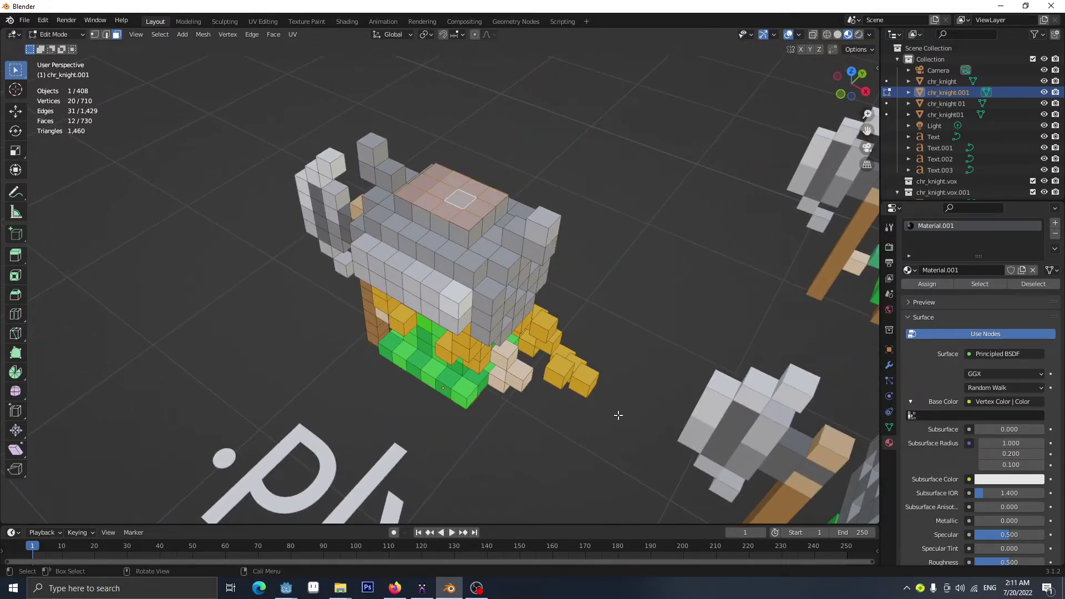
key(Tab)
scroll(554, 422, down, 5)
middle_drag(518, 454, 520, 426)
scroll(494, 405, up, 4)
shift+middle_drag(464, 464, 408, 381)
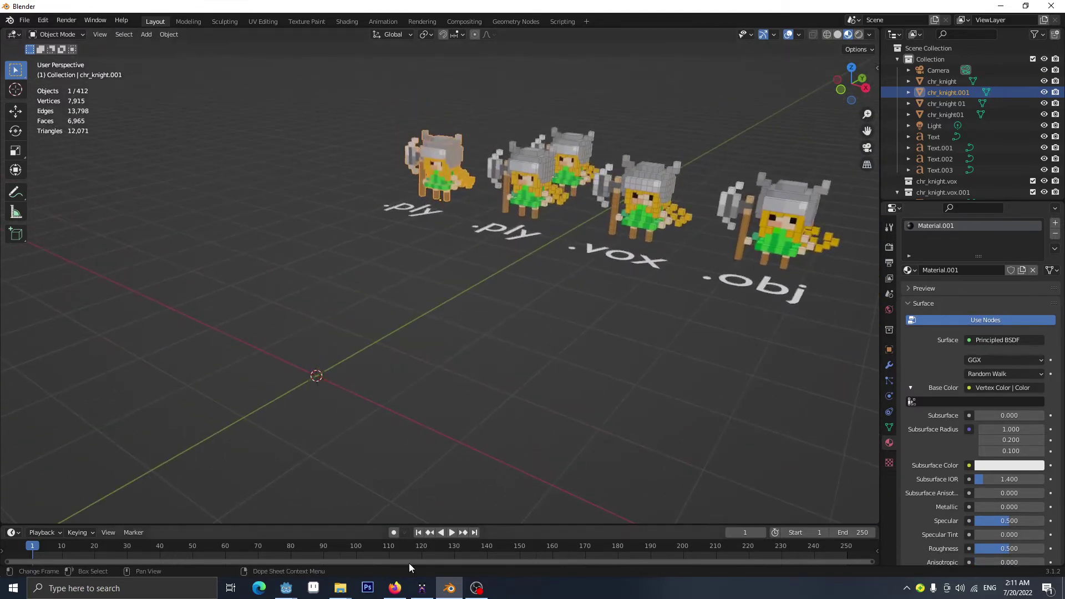
In MagicaVoxel, trial-erase helmet voxels to expose the face, then undo the erasures.
click(422, 590)
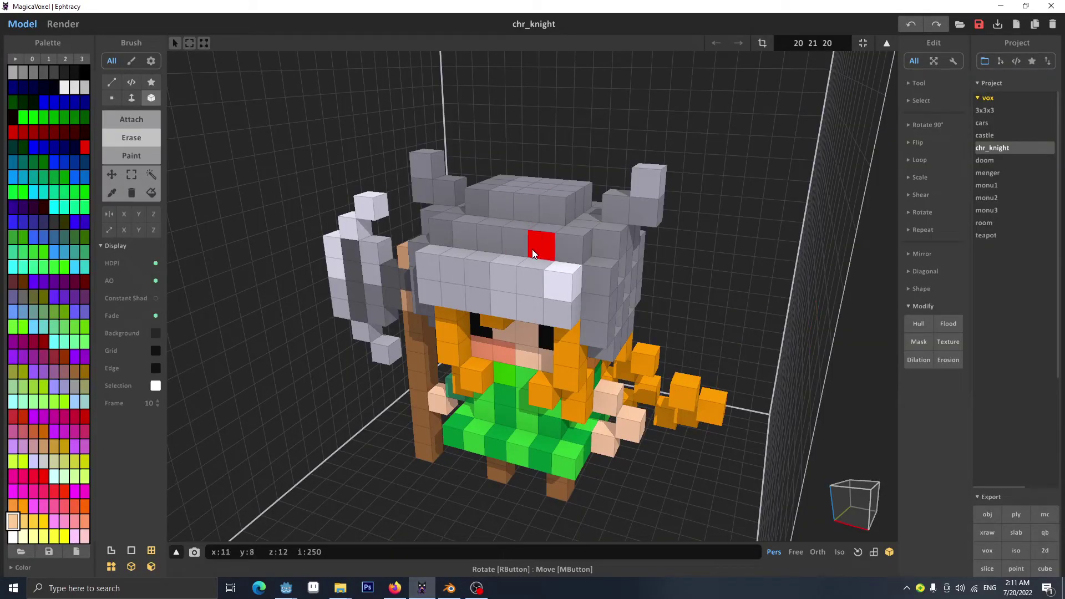
click(515, 240)
right_drag(574, 299, 612, 358)
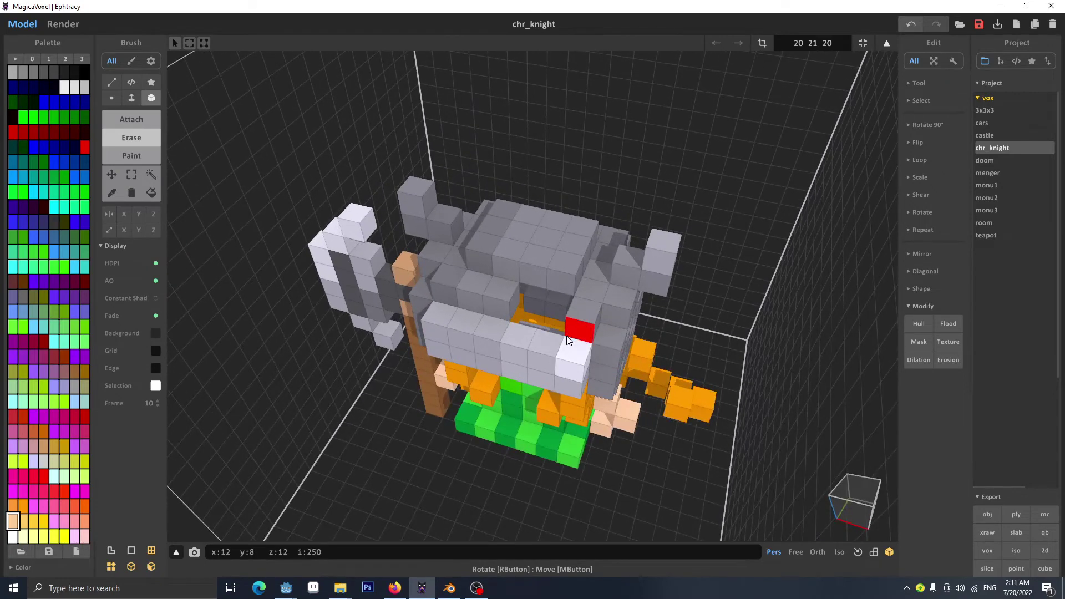
key(ctrl+z)
key(ctrl+z)
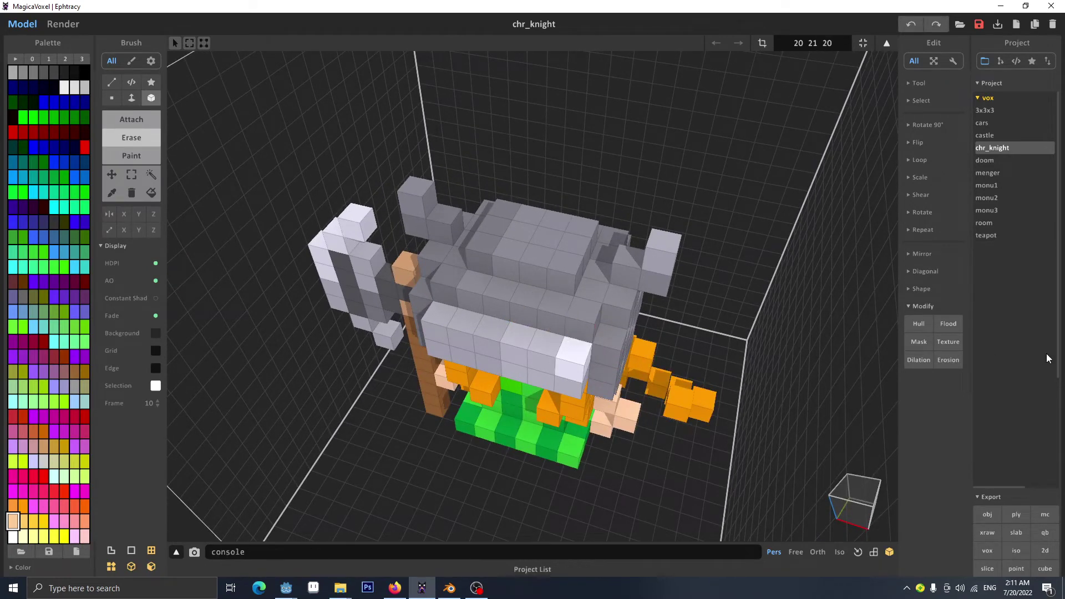
click(949, 325)
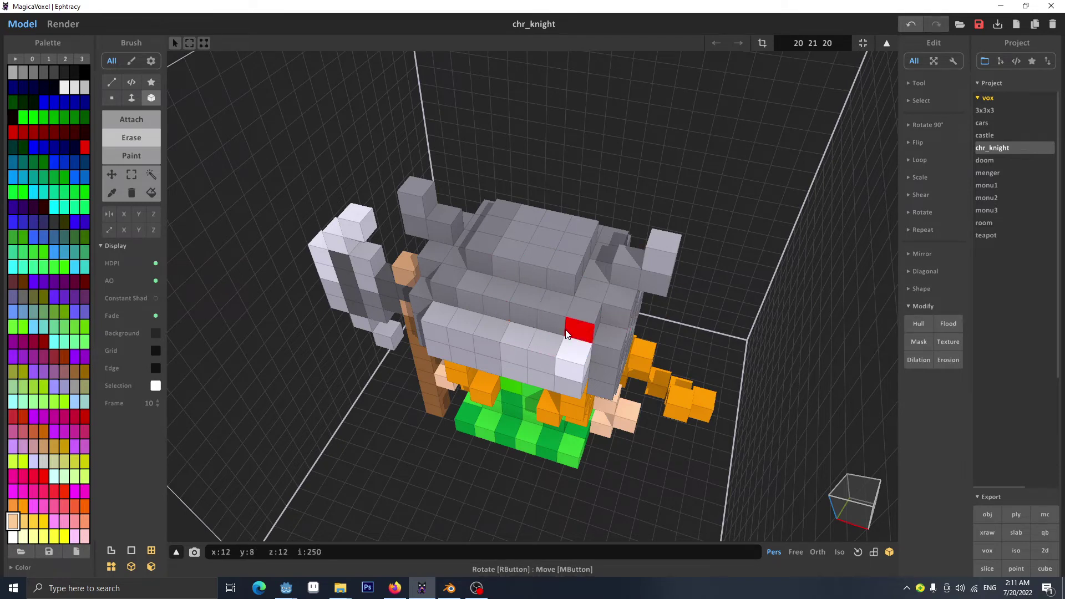
click(542, 309)
click(516, 305)
click(502, 266)
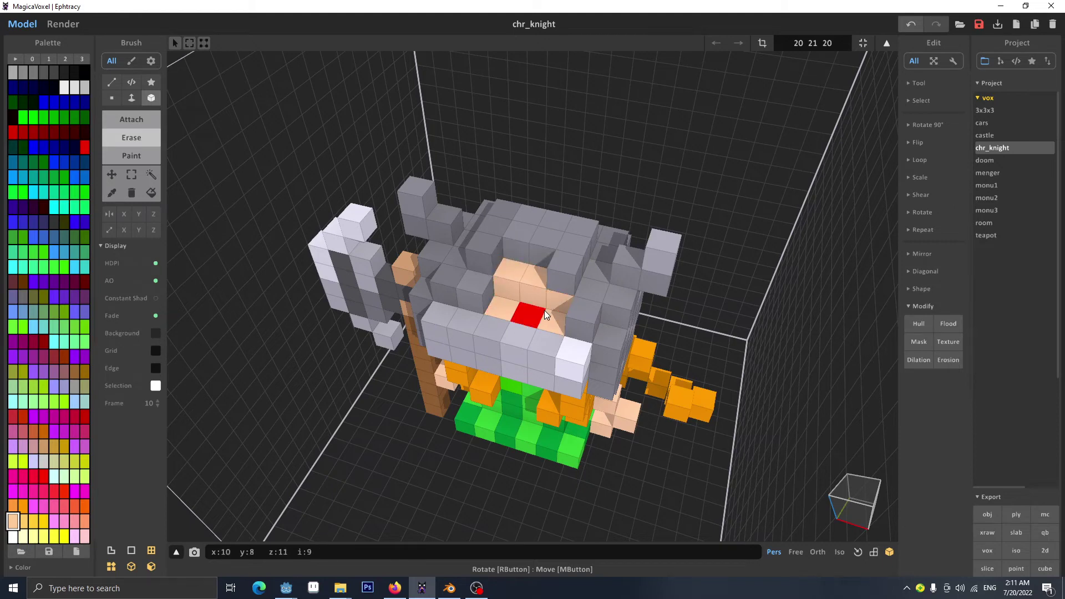
key(ctrl+z)
key(ctrl+z)
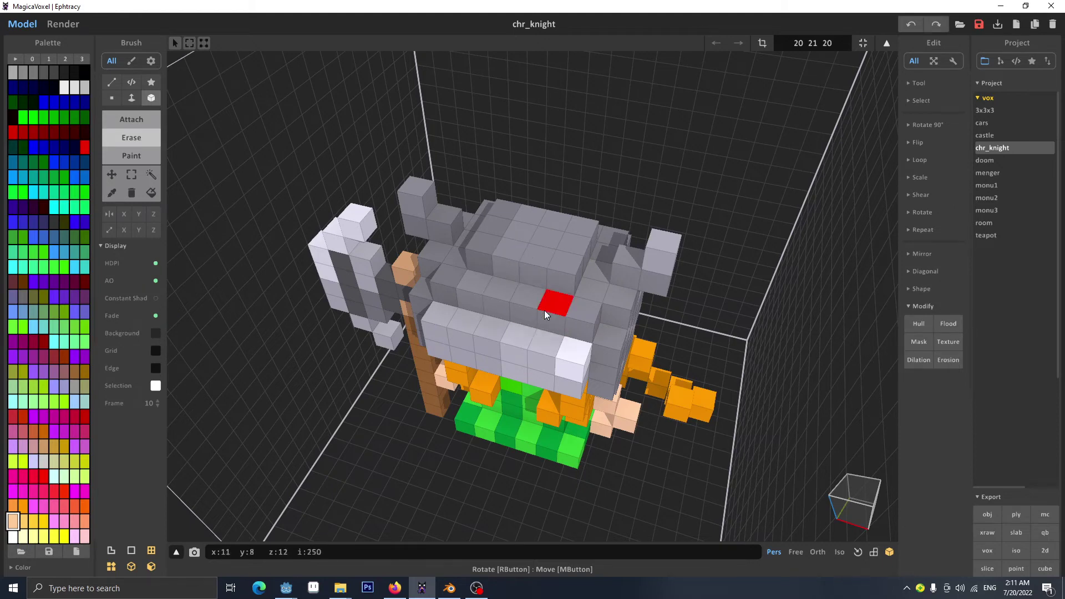
mouse_move(587, 384)
middle_down()
mouse_move(556, 386)
mouse_move(573, 395)
middle_up()
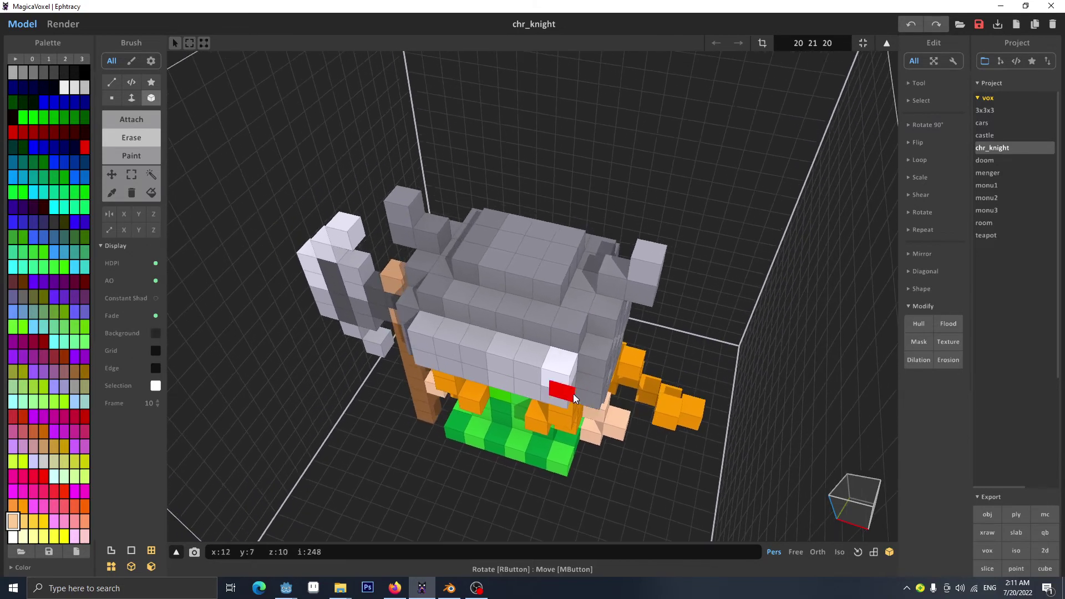
right_drag(642, 414, 610, 395)
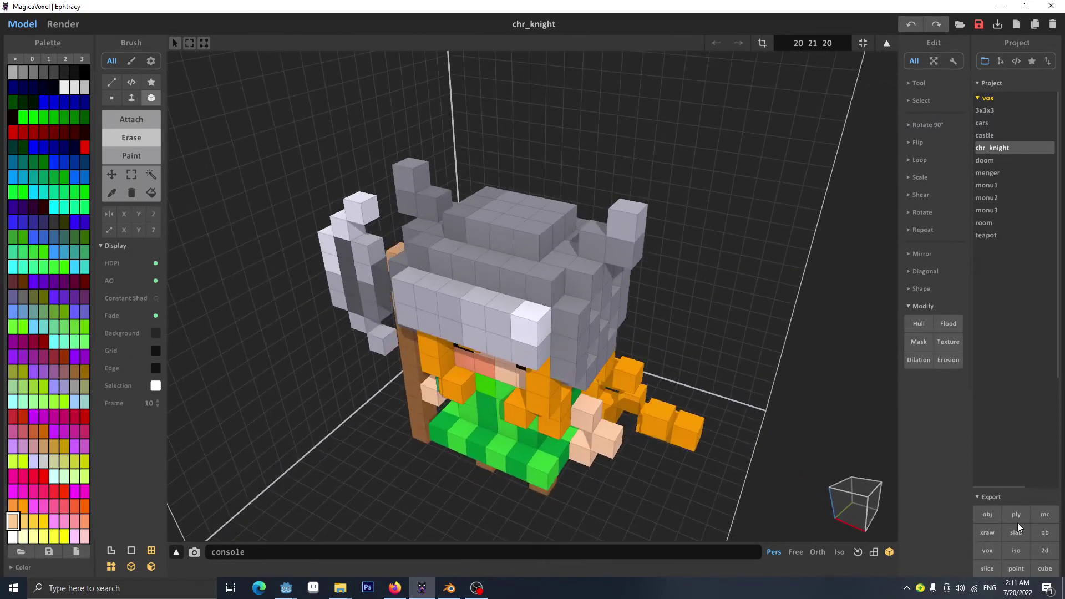
Export the knight as chr_knight02.ply to the F: drive.
click(1016, 515)
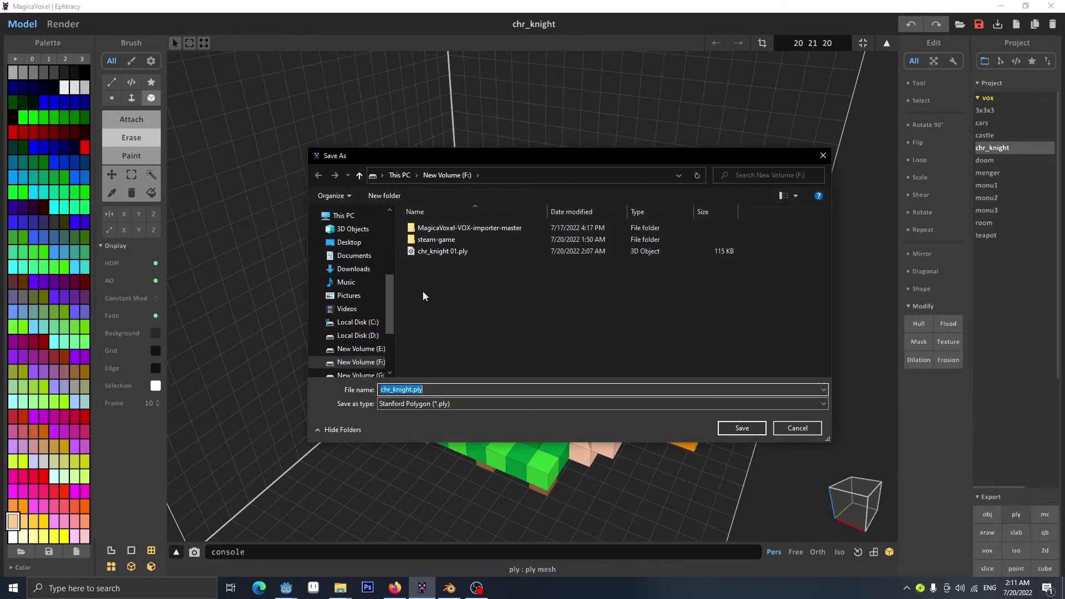
click(411, 389)
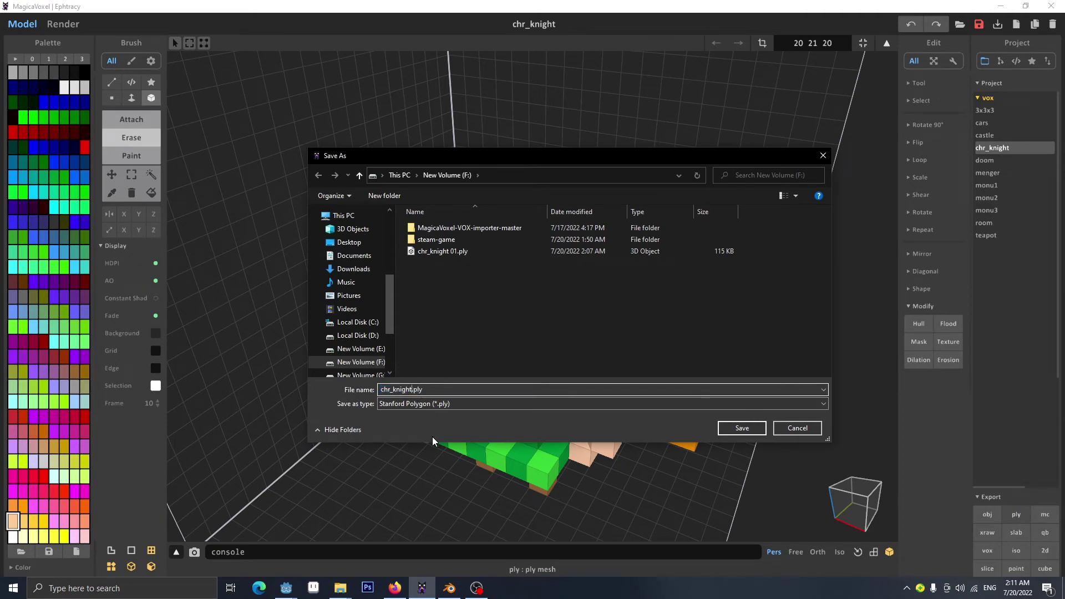
text(02)
click(742, 428)
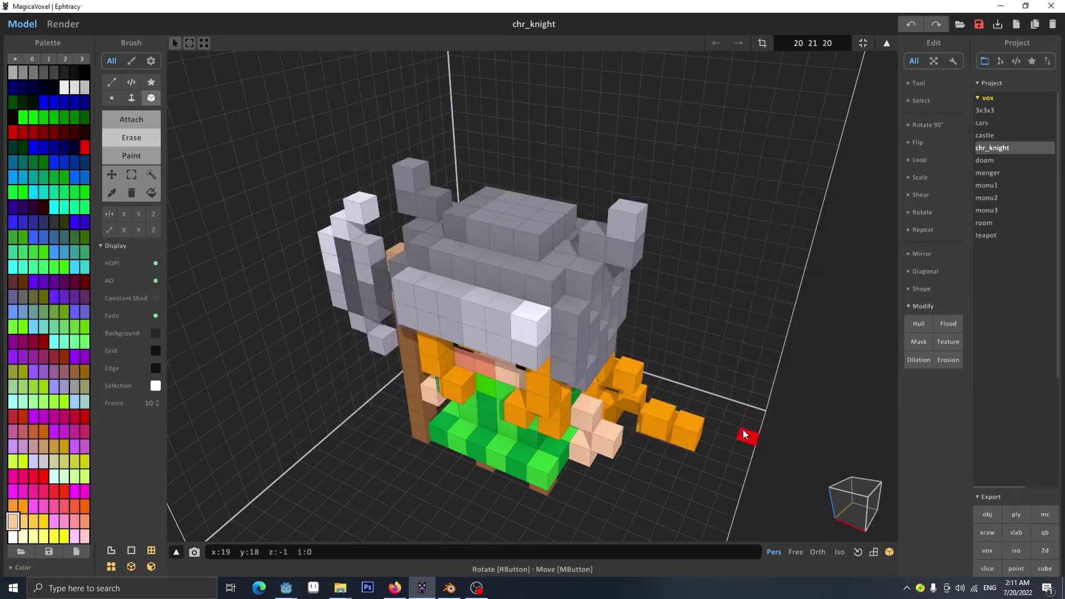
click(448, 586)
Import chr_knight02.ply as a Stanford PLY model beside the other knights.
middle_drag(334, 294, 341, 307)
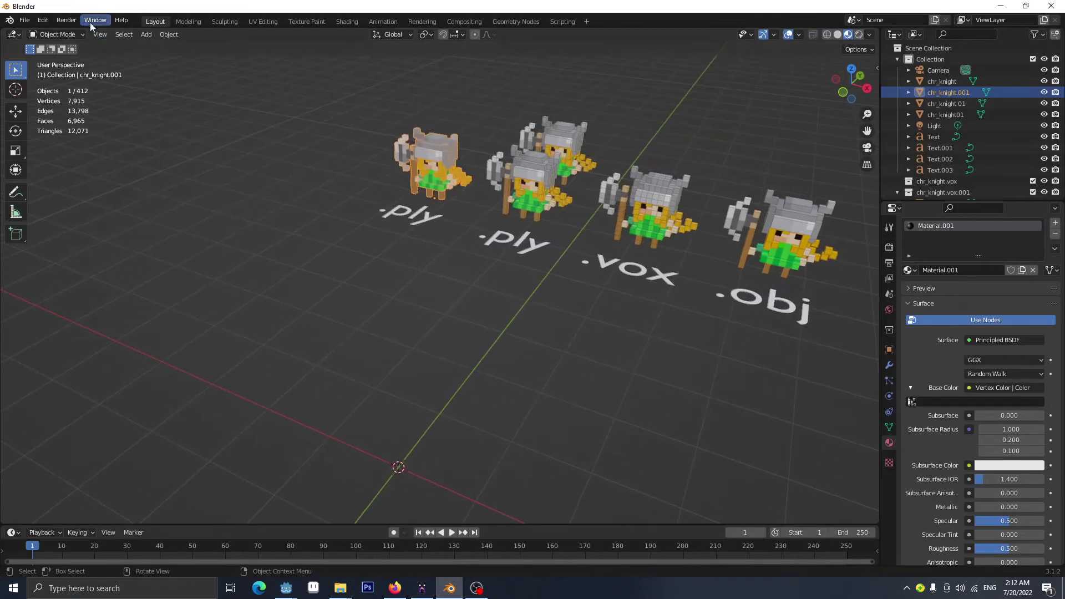
click(23, 21)
mouse_move(45, 169)
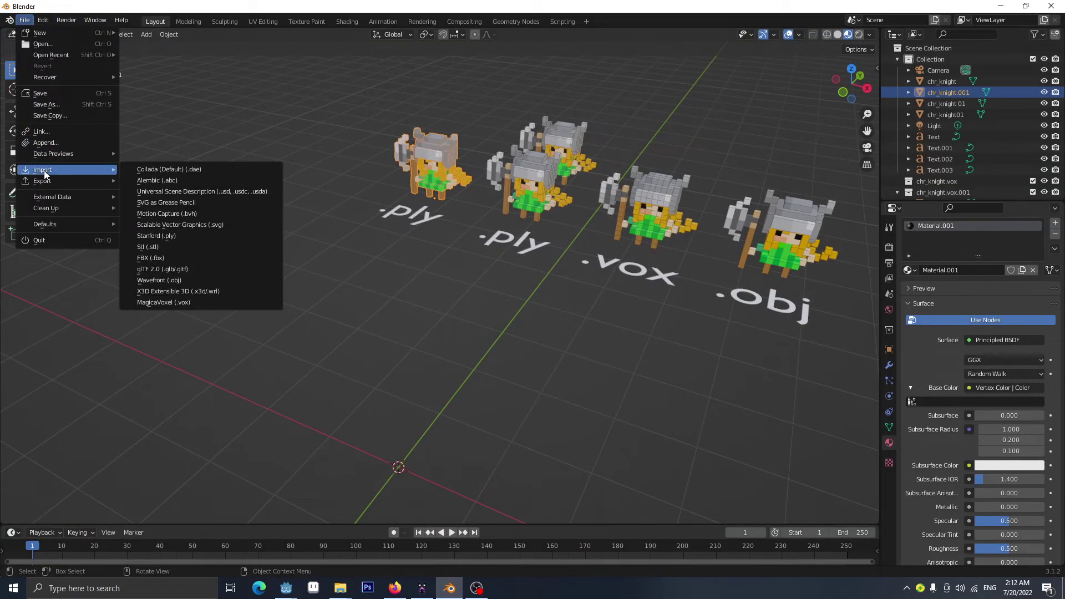
click(209, 239)
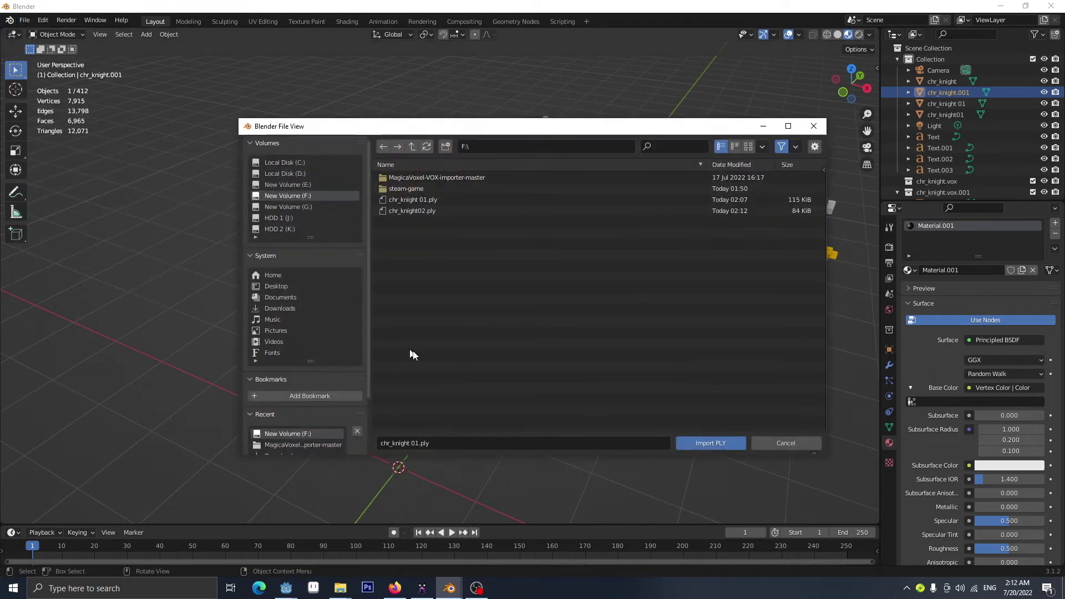
click(424, 211)
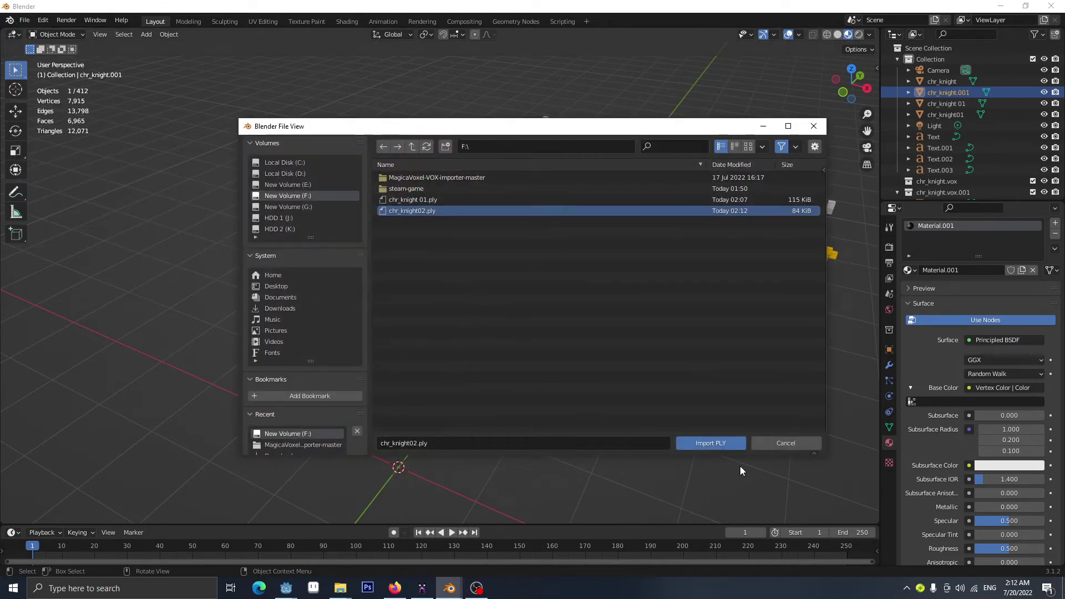
click(709, 442)
shift+middle_drag(380, 351, 447, 259)
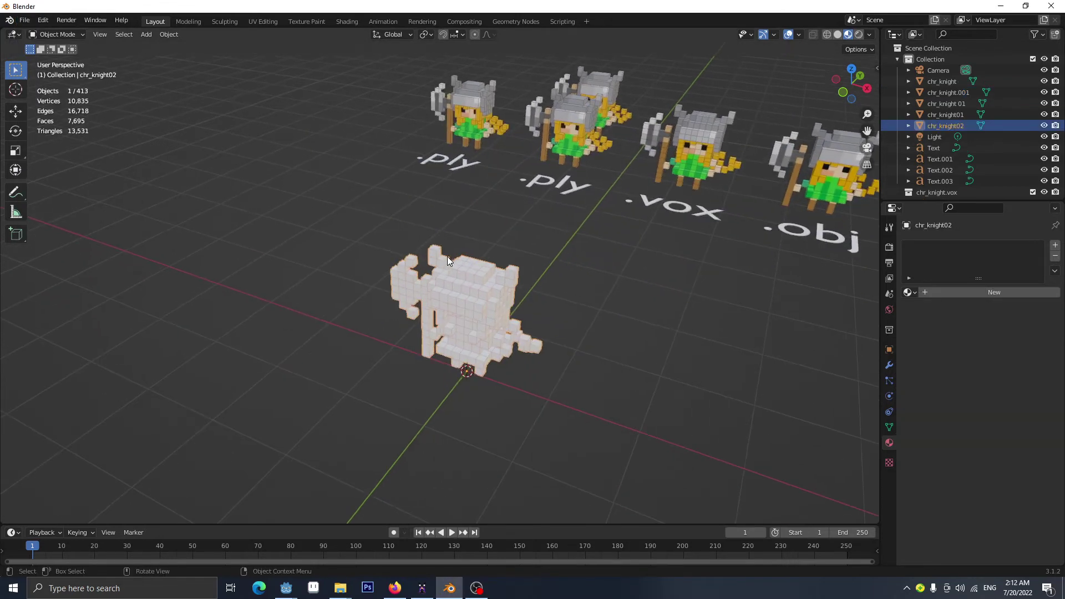
scroll(499, 332, up, 6)
scroll(530, 335, down, 3)
scroll(491, 277, up, 4)
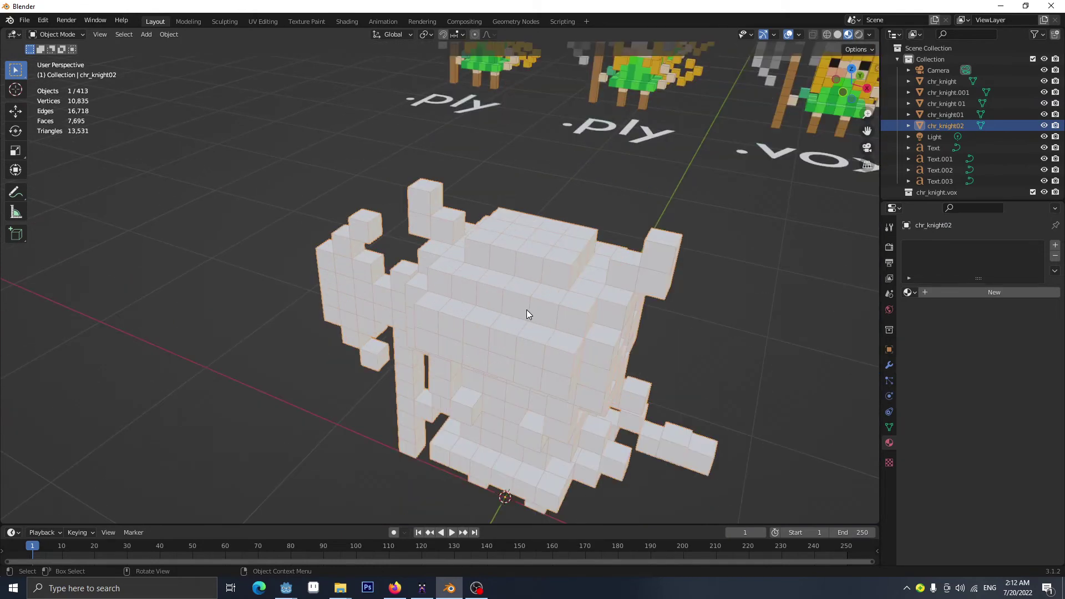
In Edit Mode, select four helmet-top faces and test-move them, then cancel the move.
key(Tab)
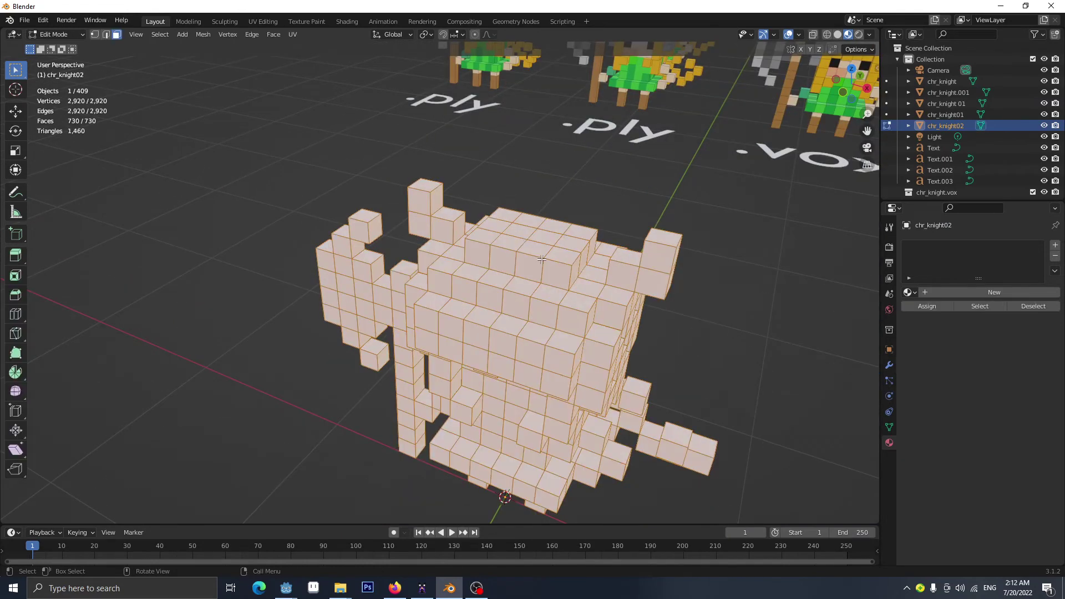
shift+middle_drag(526, 248, 514, 370)
scroll(514, 369, down, 3)
scroll(511, 336, down, 1)
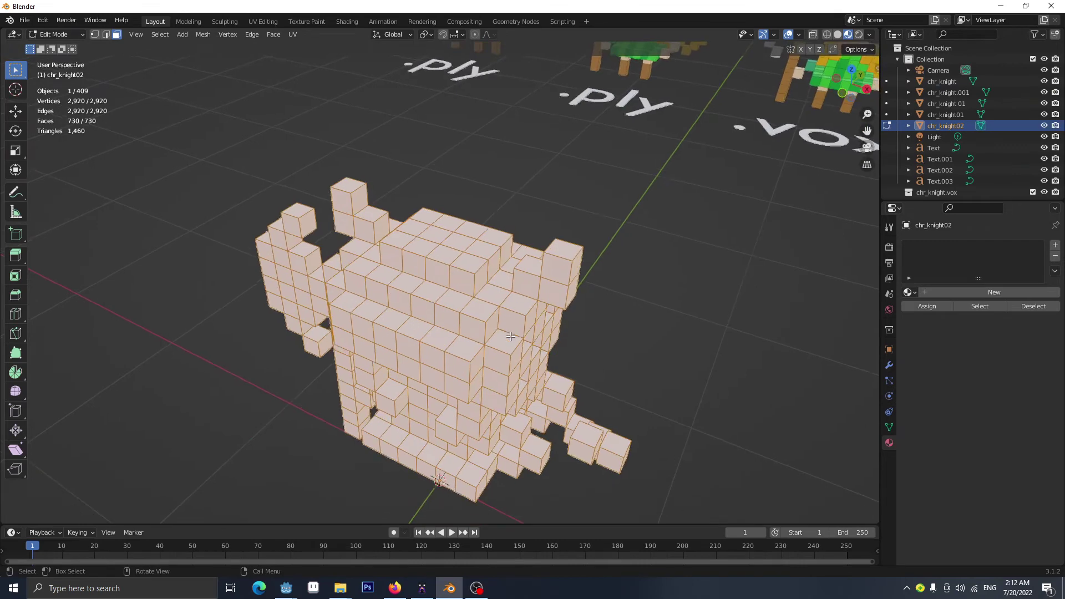
mouse_move(463, 215)
middle_down()
mouse_move(477, 225)
mouse_move(469, 211)
middle_up()
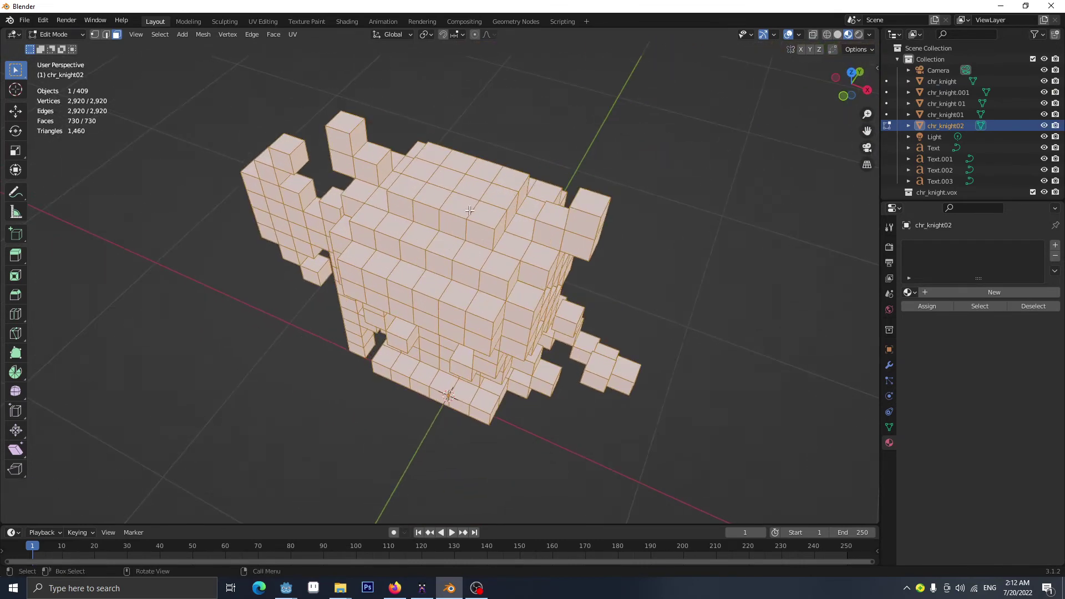
click(470, 190)
shift+click(449, 179)
shift+click(435, 195)
shift+click(455, 207)
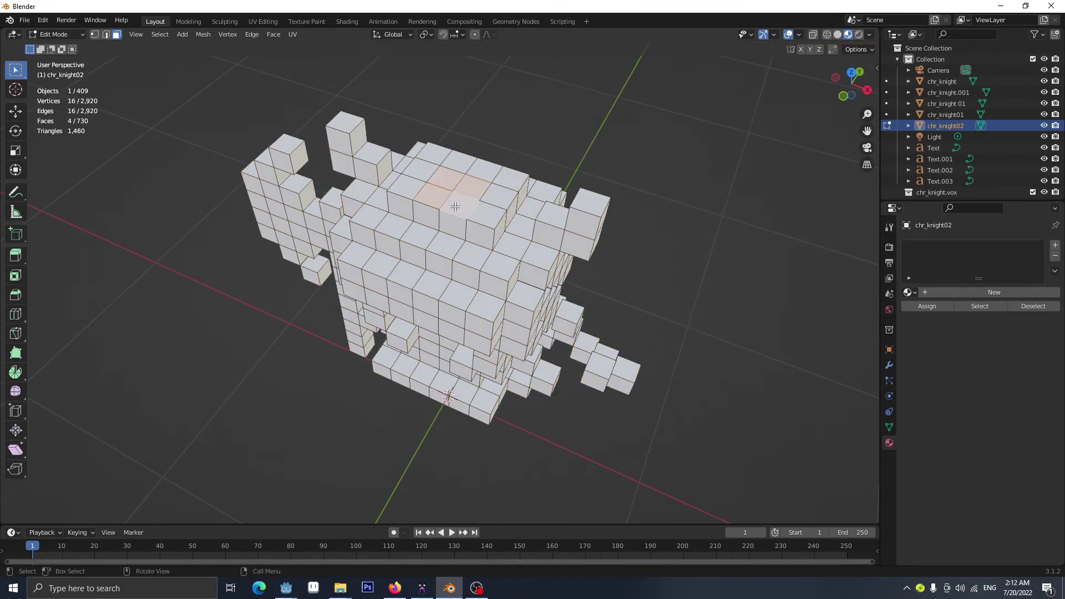
key(g)
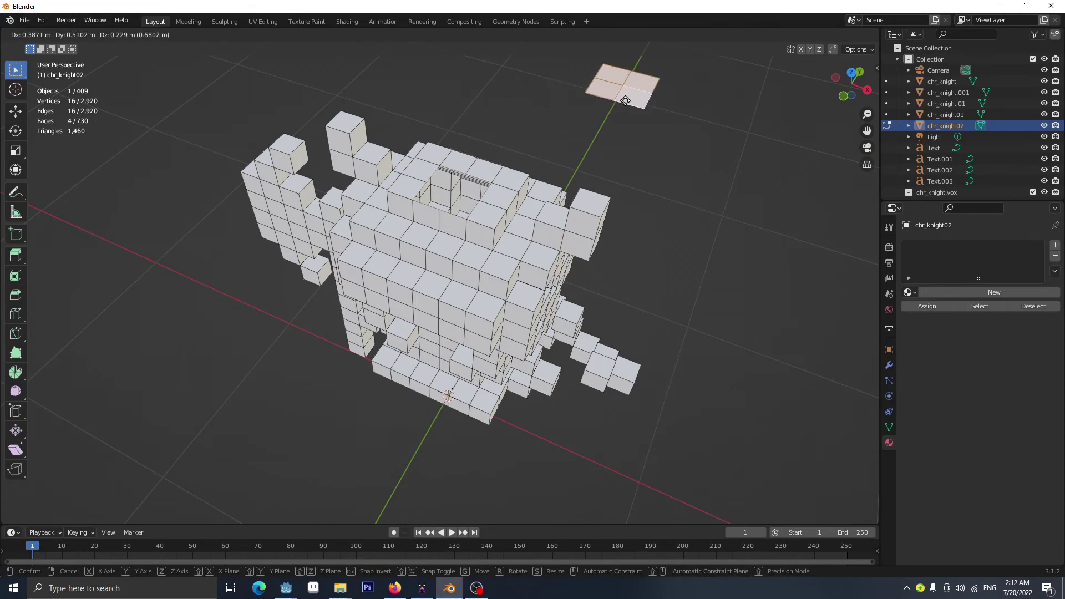
key(Escape)
Paint-select twelve helmet-top faces, move them off to reveal detachment, undo, and select the whole mesh.
key(c)
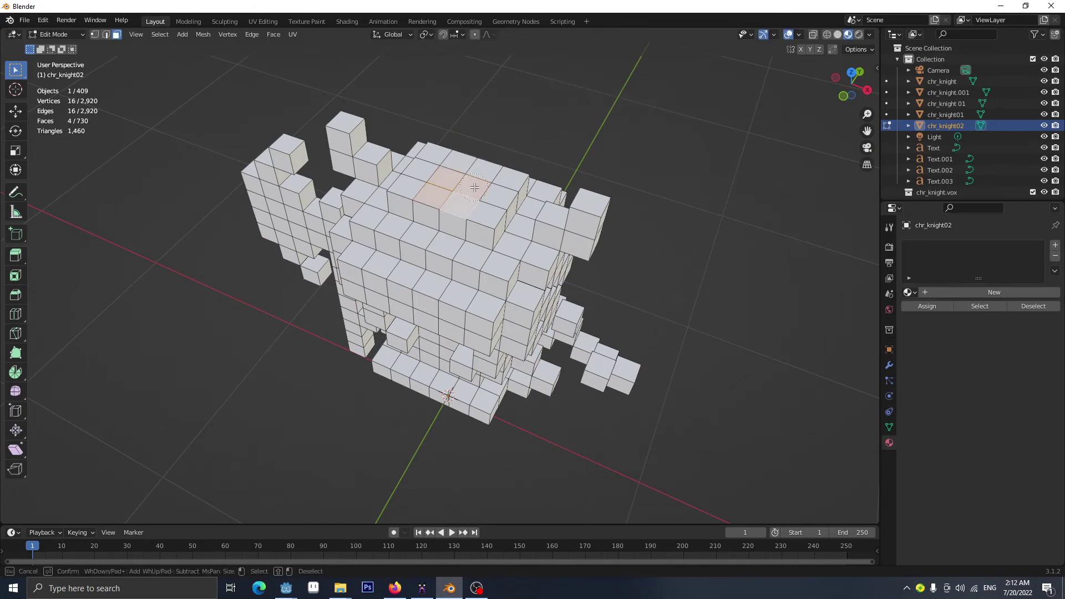
mouse_move(475, 187)
mouse_down()
mouse_move(485, 197)
mouse_move(426, 181)
mouse_move(426, 168)
mouse_up()
key(Escape)
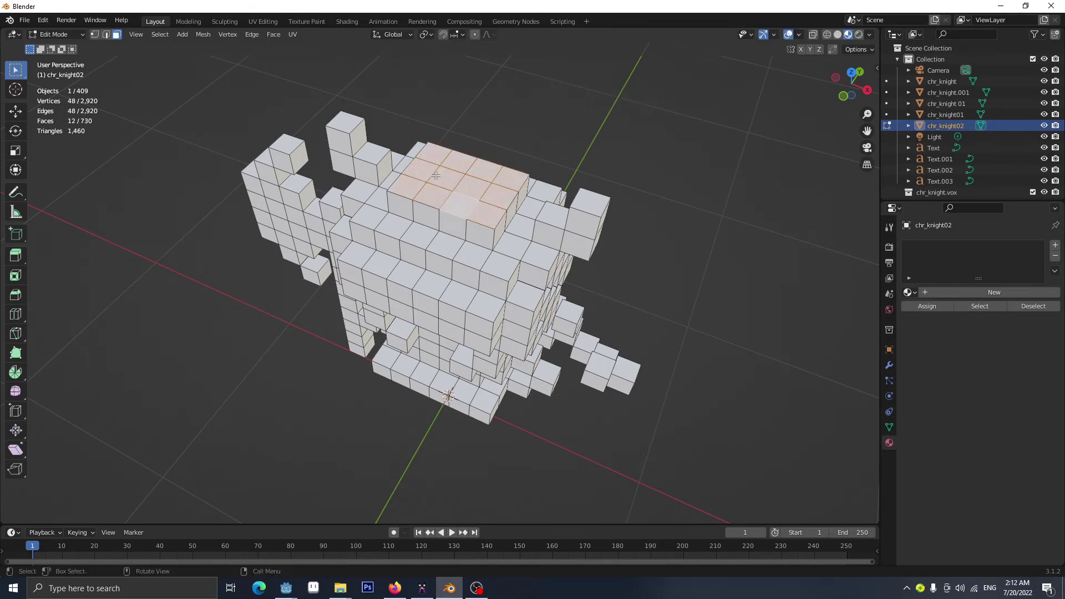
middle_drag(449, 268, 431, 282)
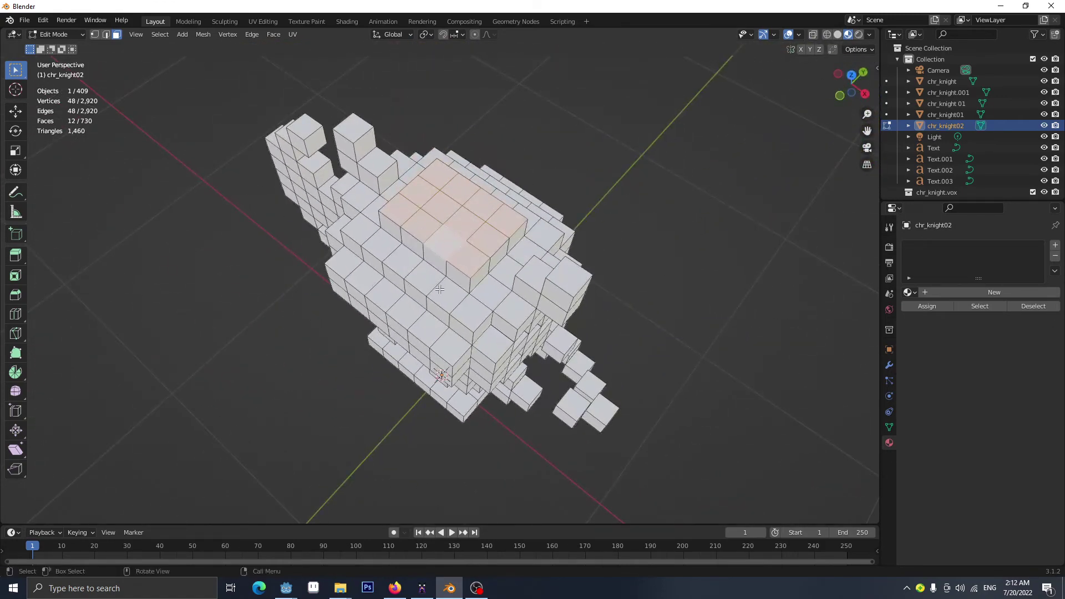
key(g)
click(638, 302)
mouse_move(638, 302)
middle_down()
mouse_move(394, 344)
mouse_move(571, 338)
mouse_move(616, 368)
mouse_move(630, 316)
middle_up()
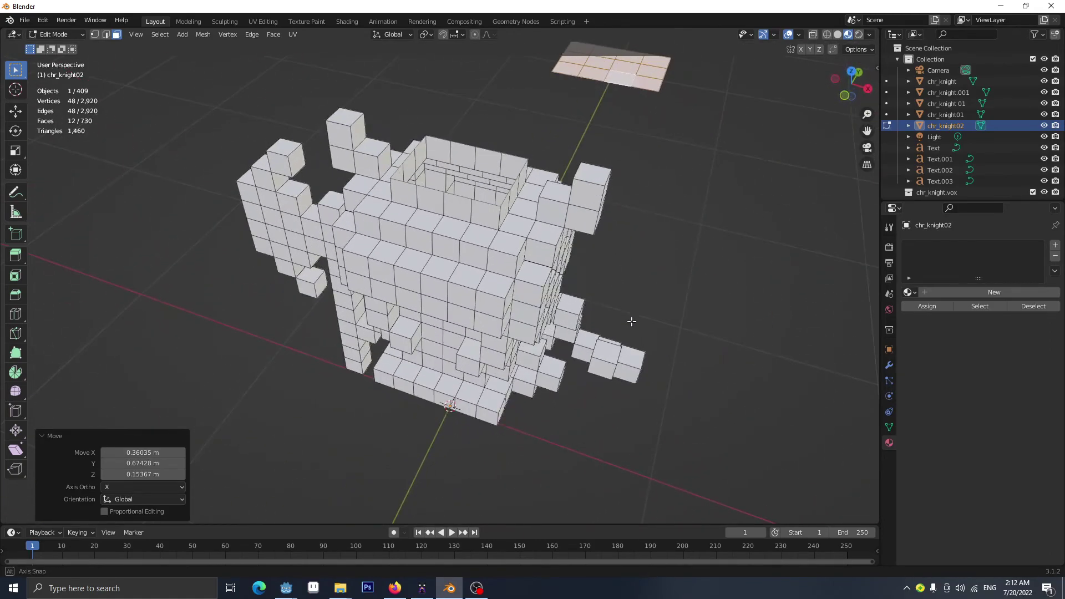
key(ctrl+z)
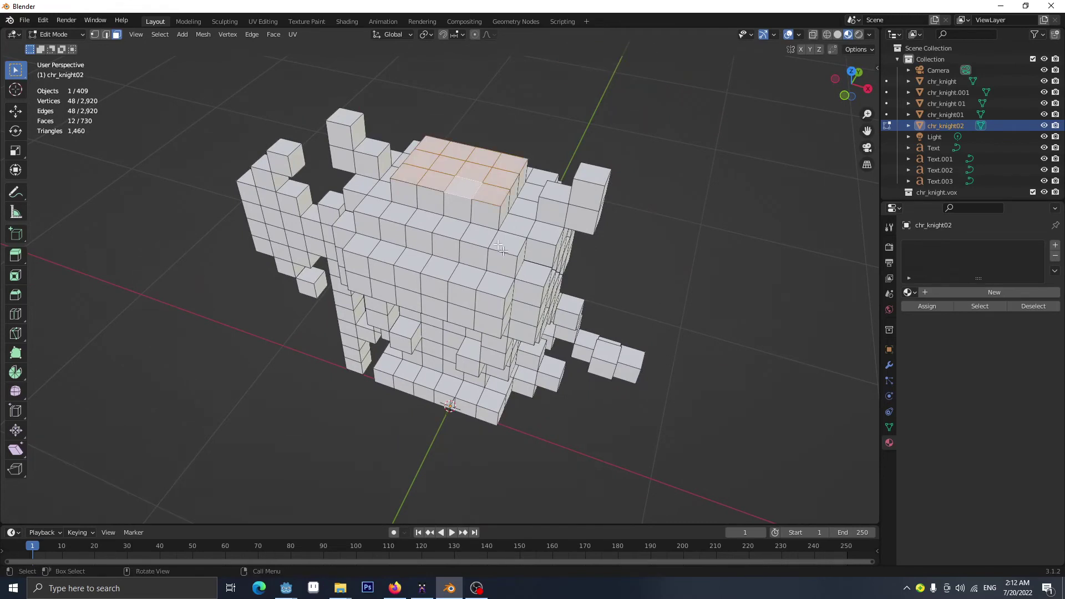
key(a)
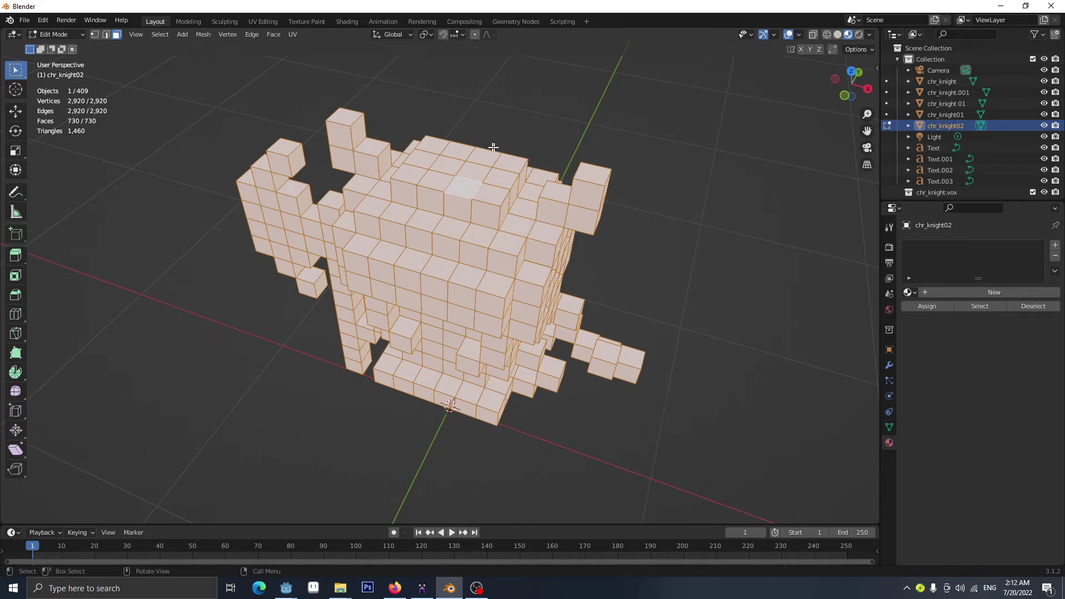
Select all and merge vertices by distance, reducing the mesh from 2,920 to 696 vertices.
key(alt+a)
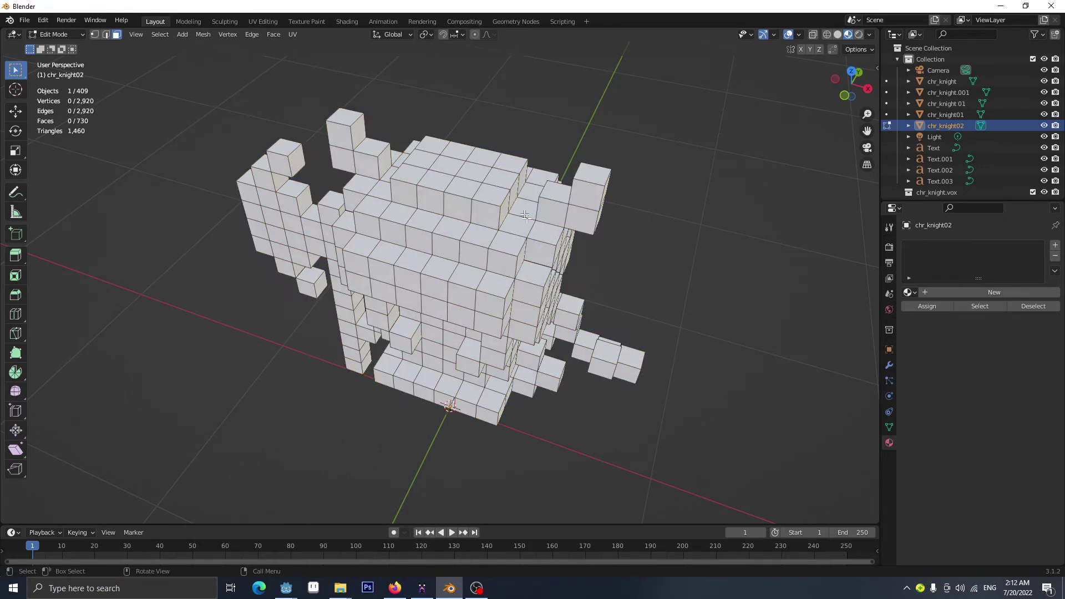
key(a)
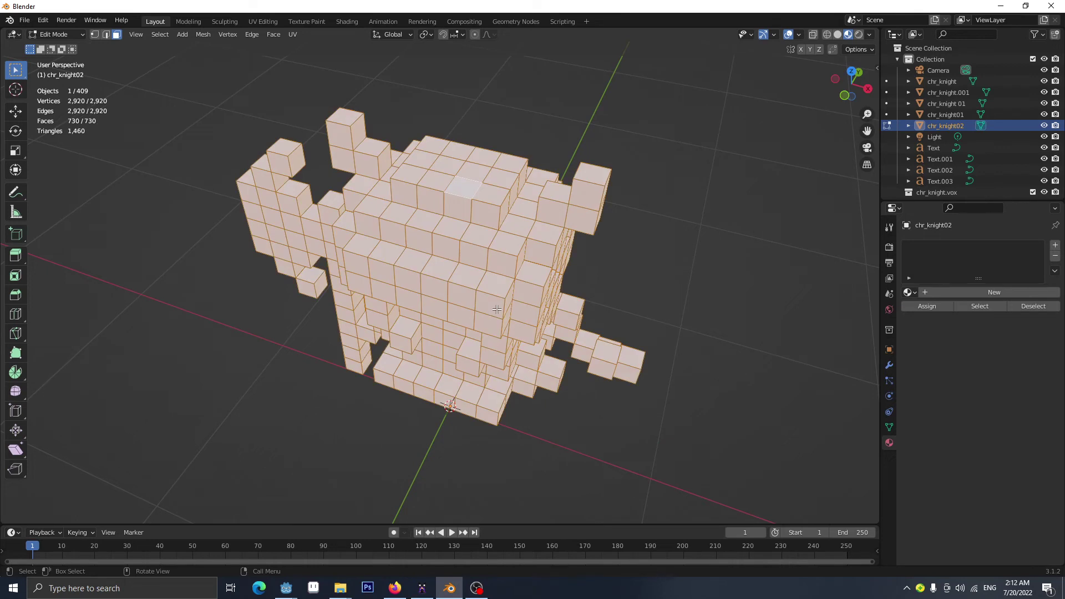
key(m)
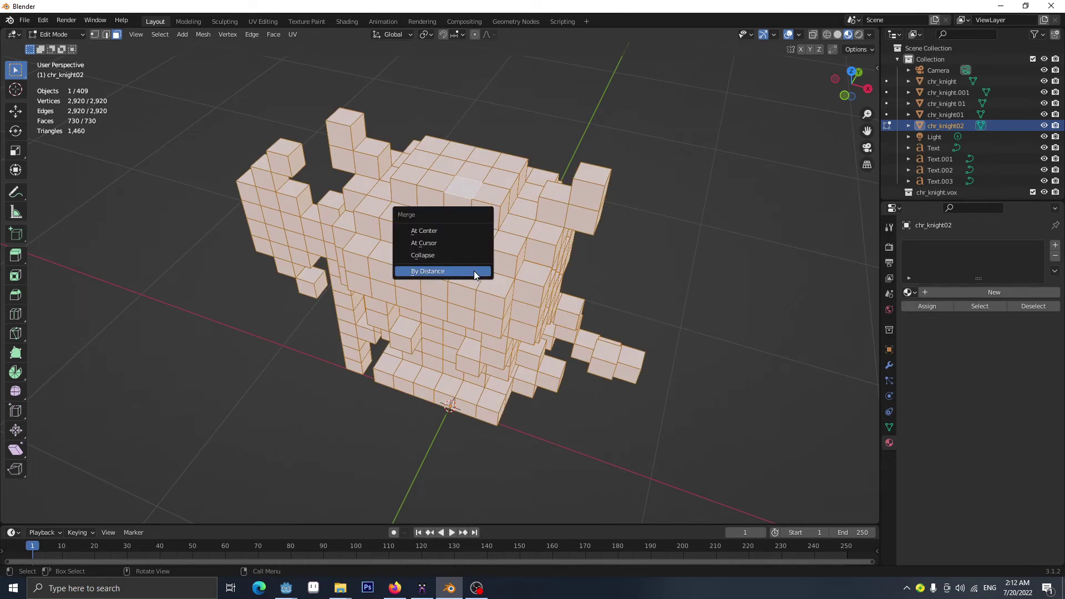
click(425, 271)
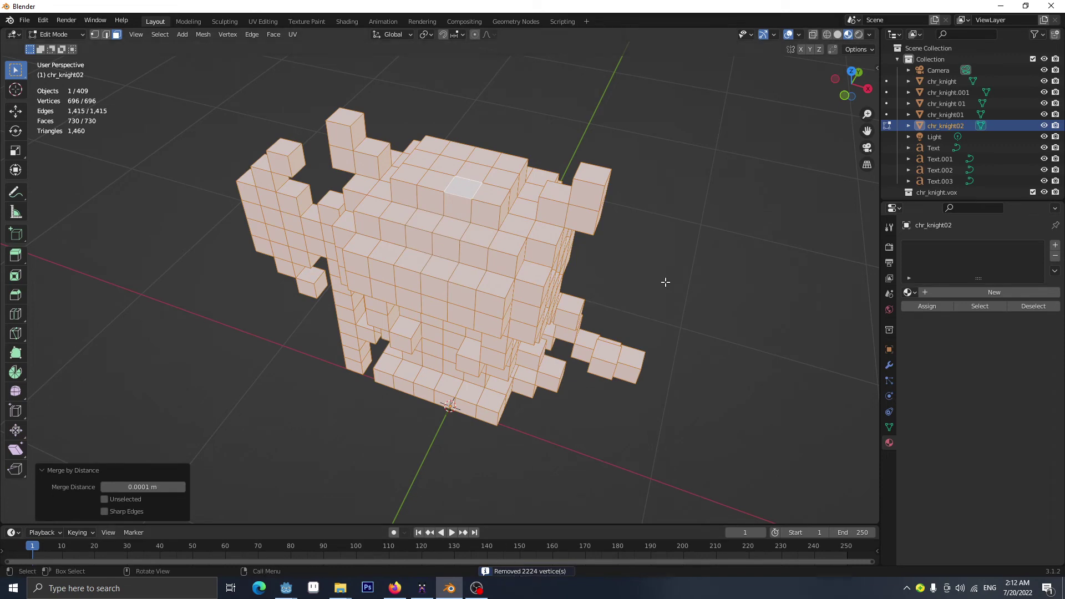
Test-grab a single helmet-top face to confirm it stays connected, then return to Object Mode.
click(456, 228)
key(g)
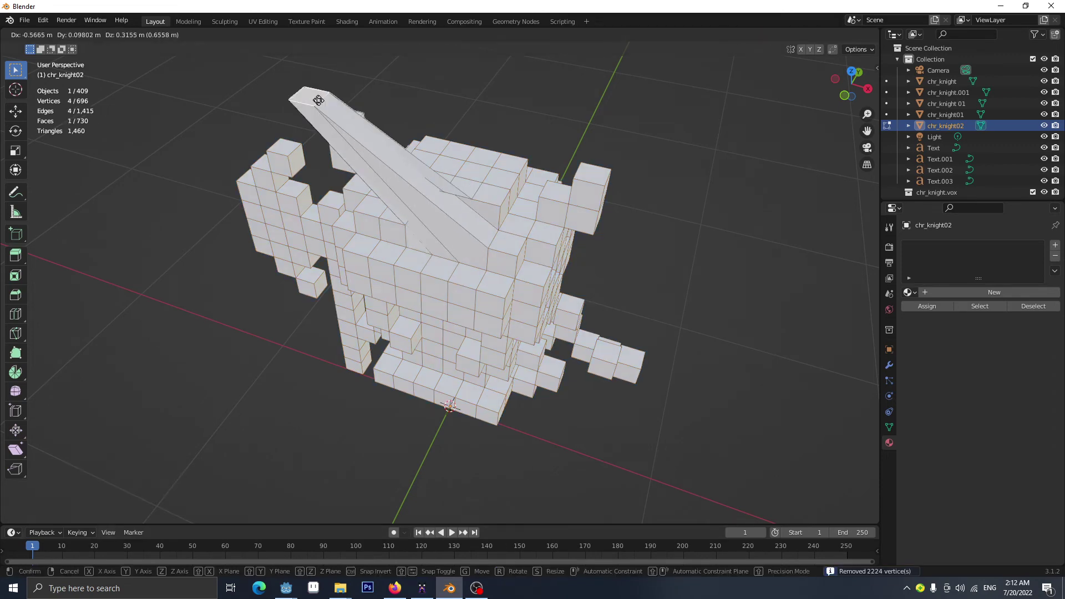
key(Escape)
key(g)
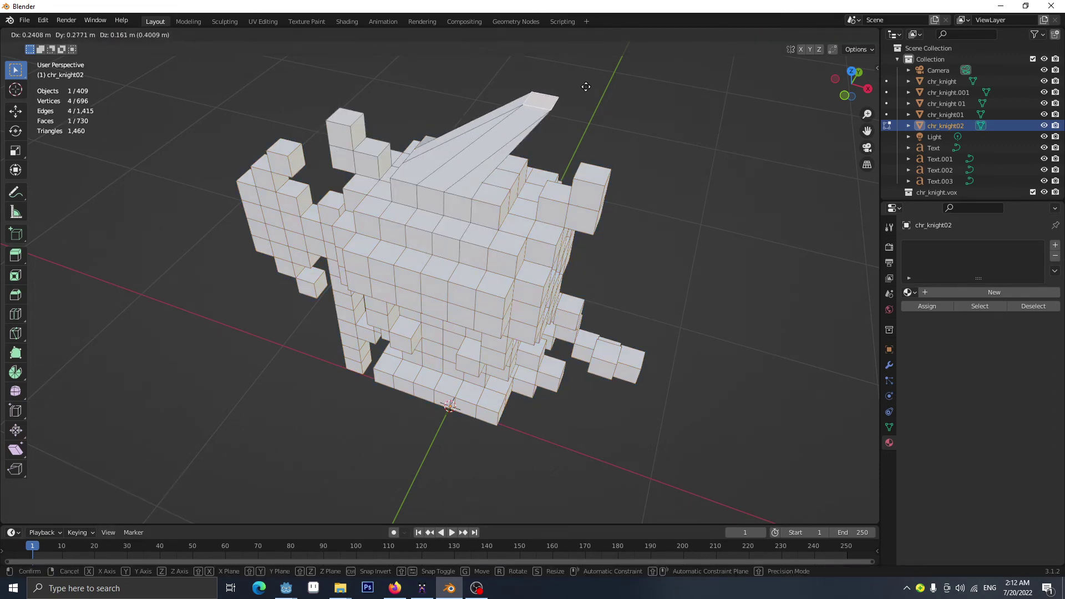
key(Escape)
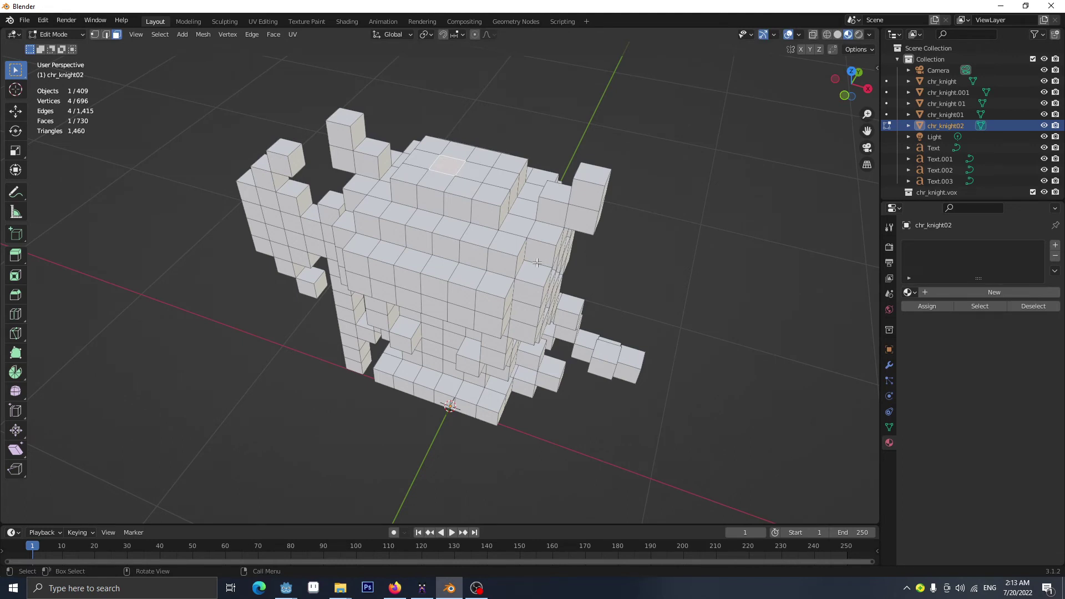
key(Tab)
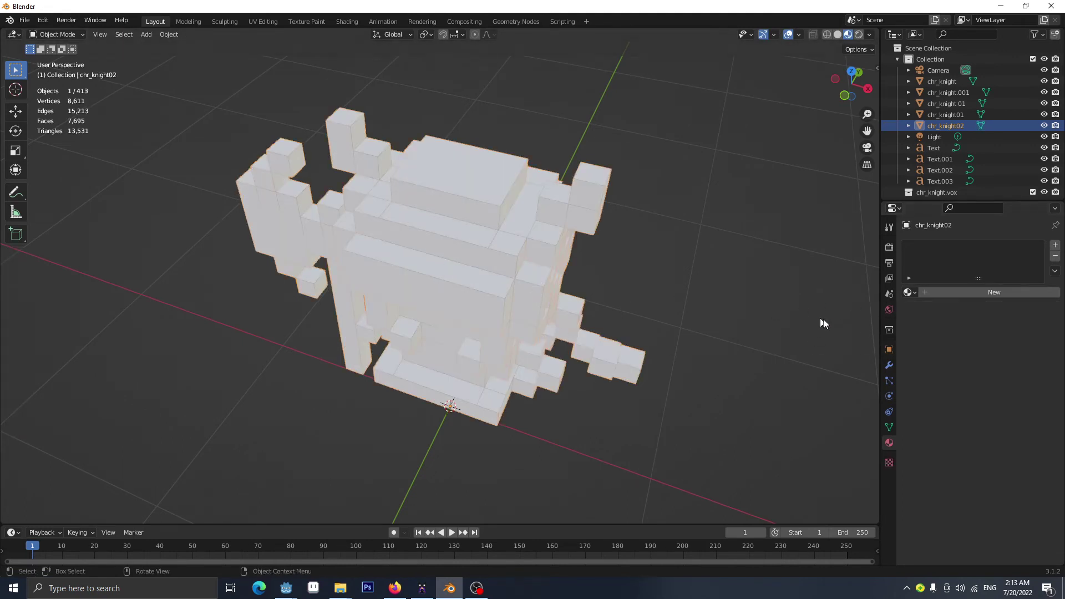
Give chr_knight02 a new Material.008 with its base colour fed by vertex colours.
click(943, 291)
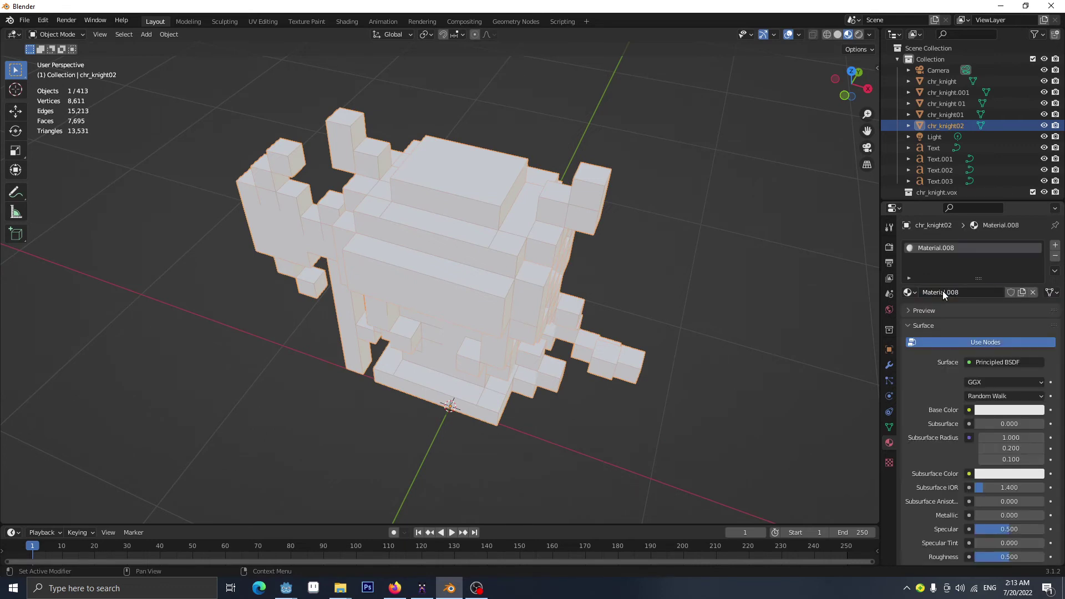
click(969, 410)
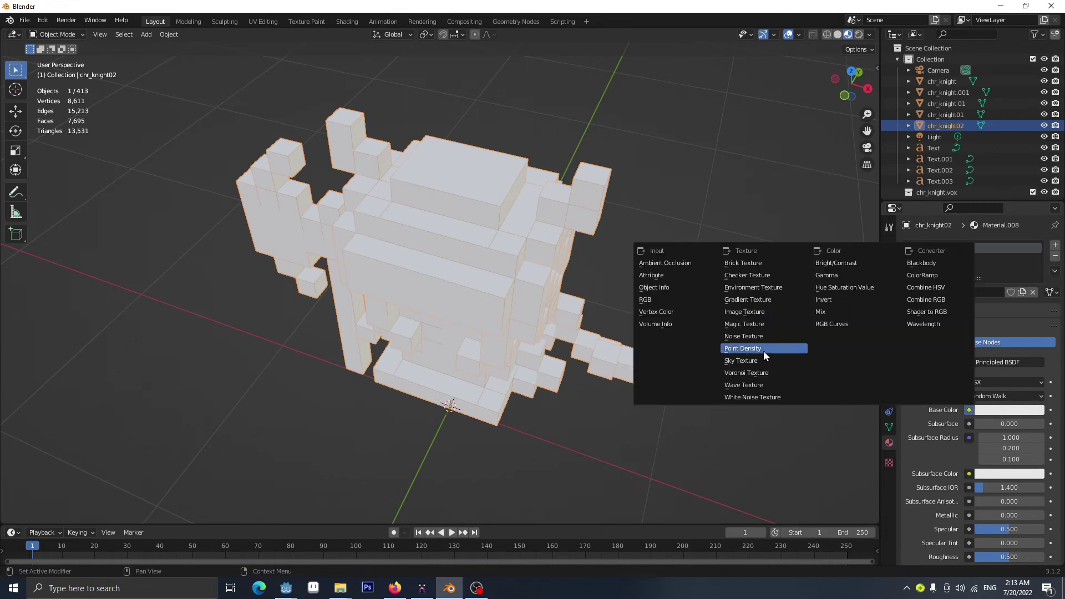
click(680, 317)
Zoom out and box-select the row of comparison knights with their .ply, .vox and .obj labels.
middle_drag(539, 383, 473, 311)
scroll(570, 341, down, 2)
scroll(458, 290, up, 3)
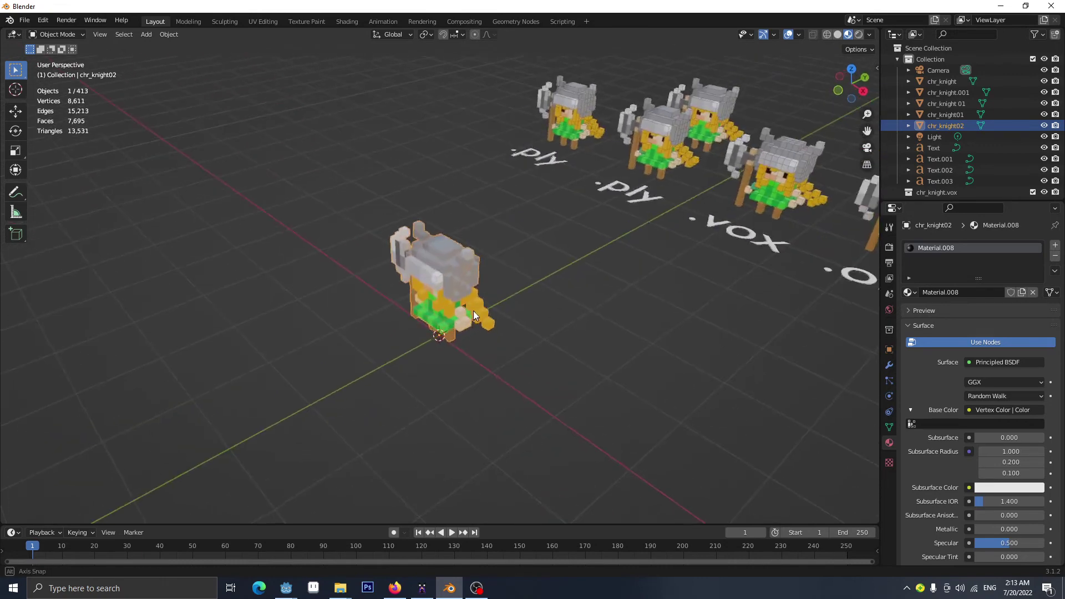
middle_drag(463, 268, 536, 352)
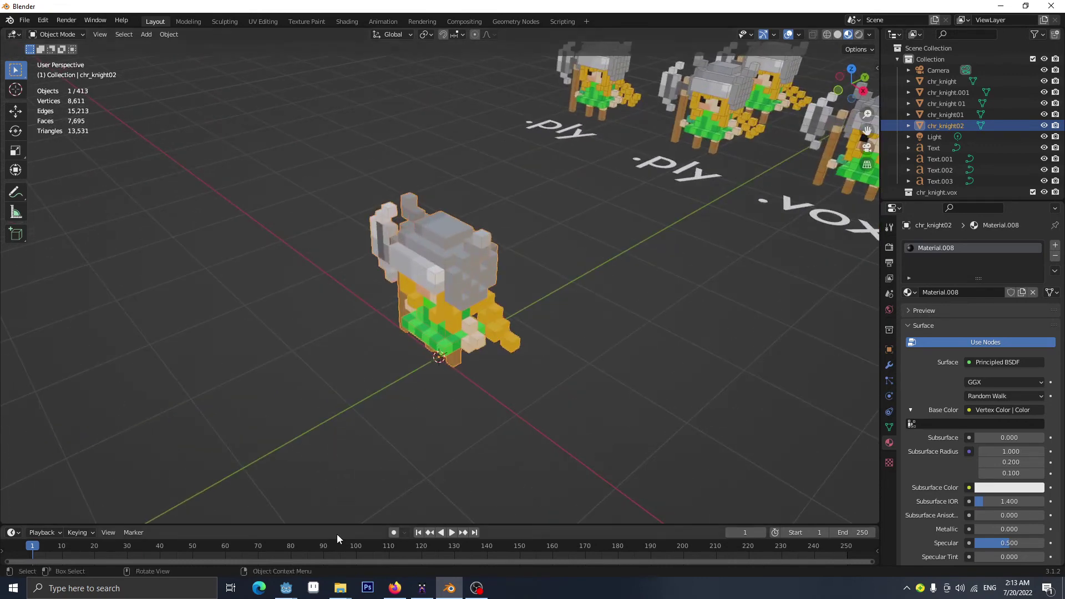
scroll(619, 302, down, 3)
middle_drag(629, 304, 621, 213)
drag(648, 115, 270, 304)
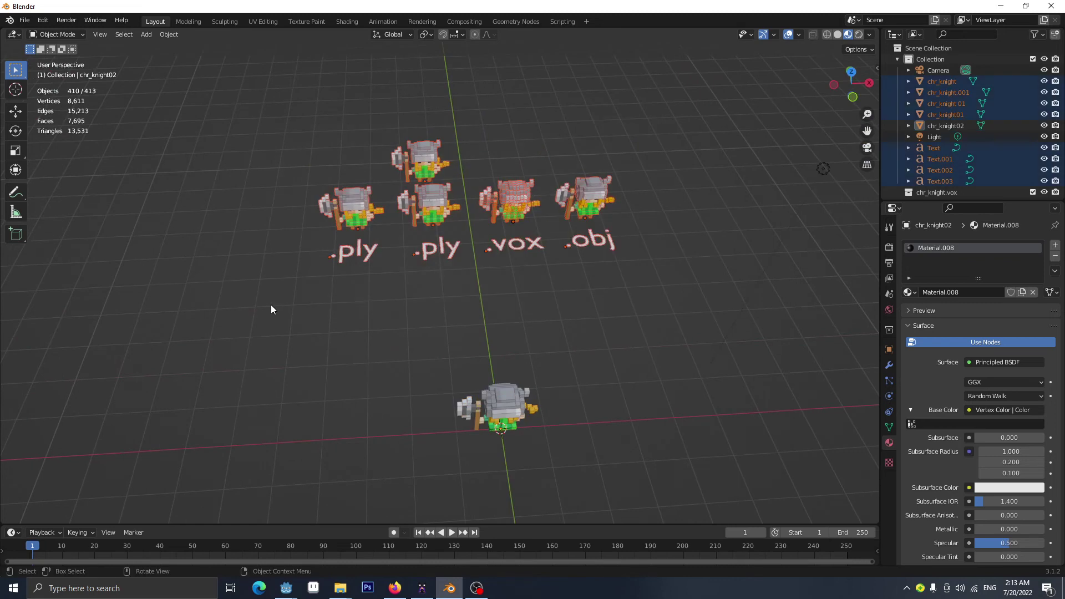
Delete the selected comparison knights and labels, leaving only chr_knight02.
key(Delete)
middle_drag(500, 384, 447, 334)
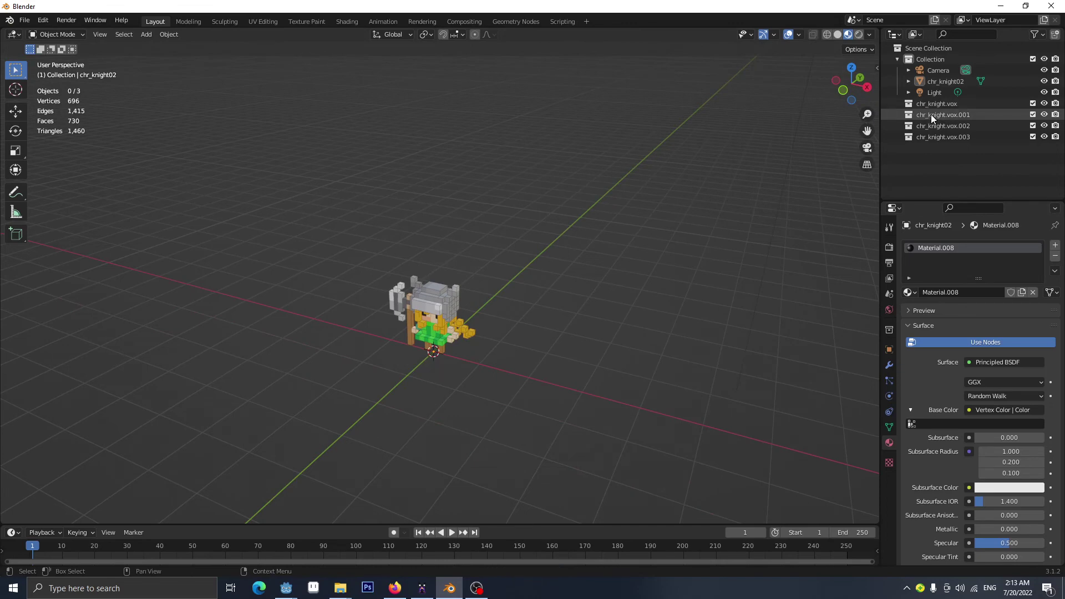
scroll(448, 361, up, 3)
middle_drag(438, 341, 410, 331)
Save the project as untitled.blend on drive F:.
click(25, 21)
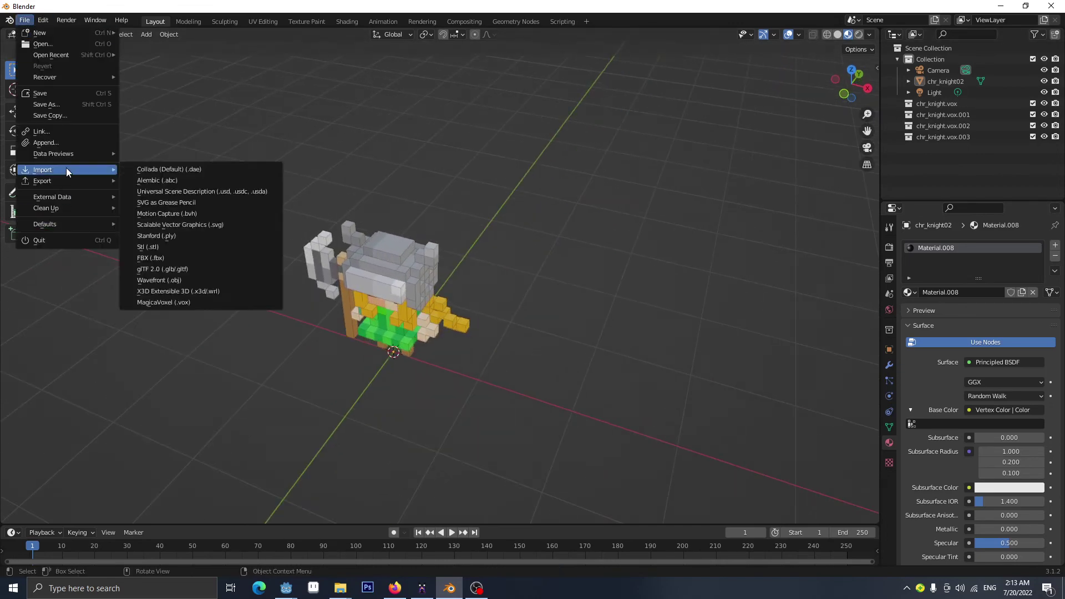
click(47, 104)
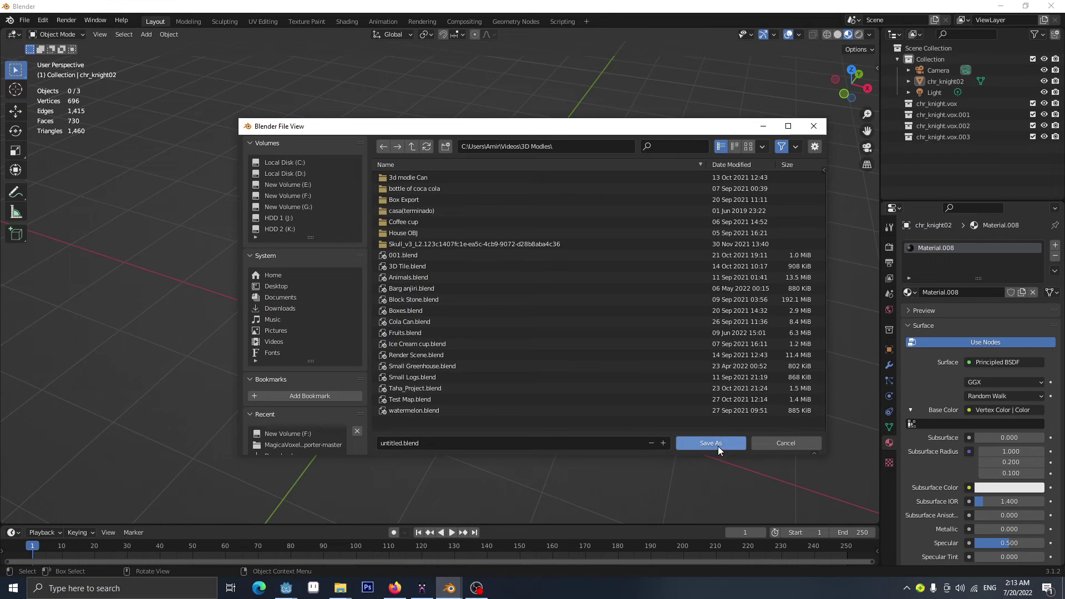
click(293, 438)
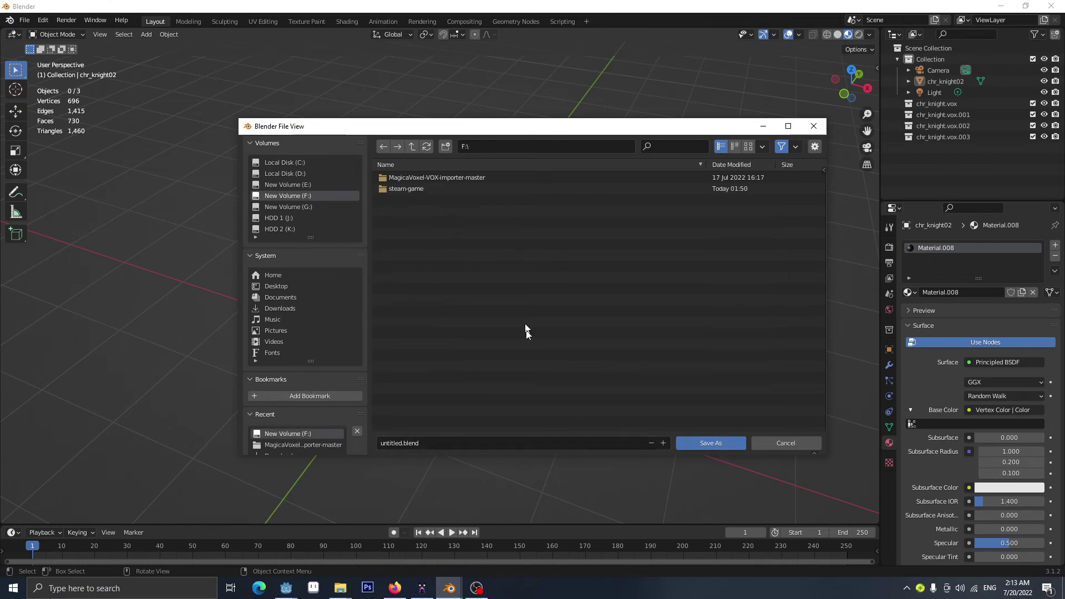
click(706, 442)
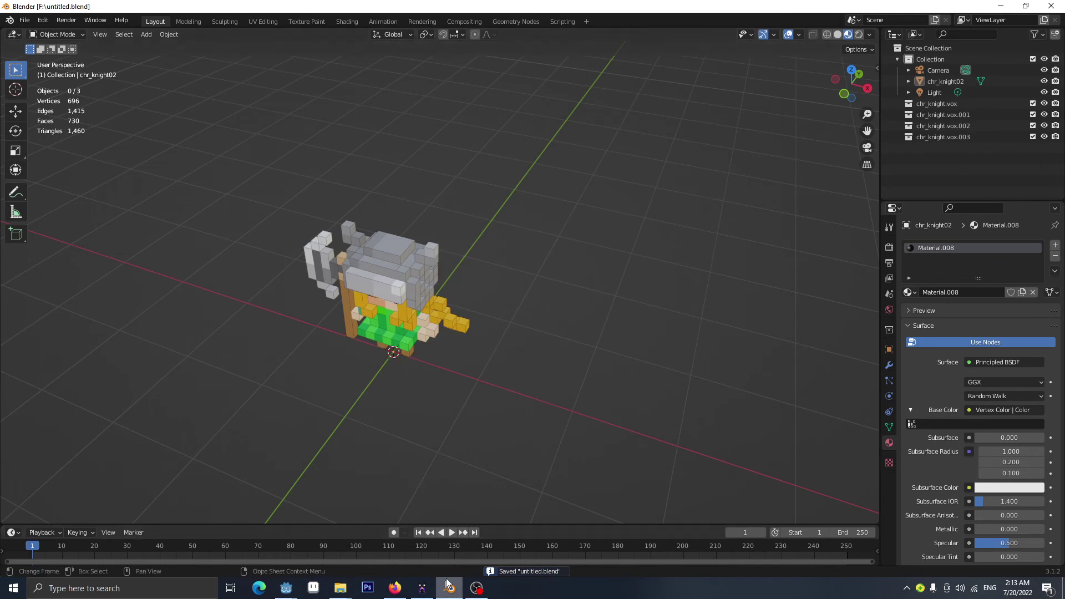
Export the selected knight as binary glTF untitled.glb to drive F, Selected Objects only, +Y Up.
click(388, 290)
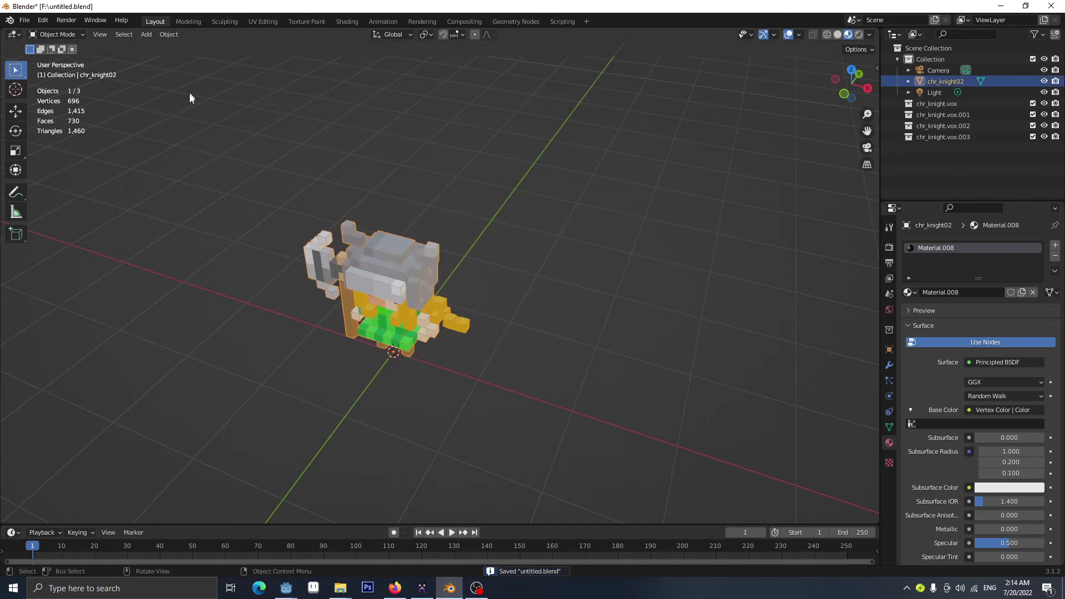
click(29, 21)
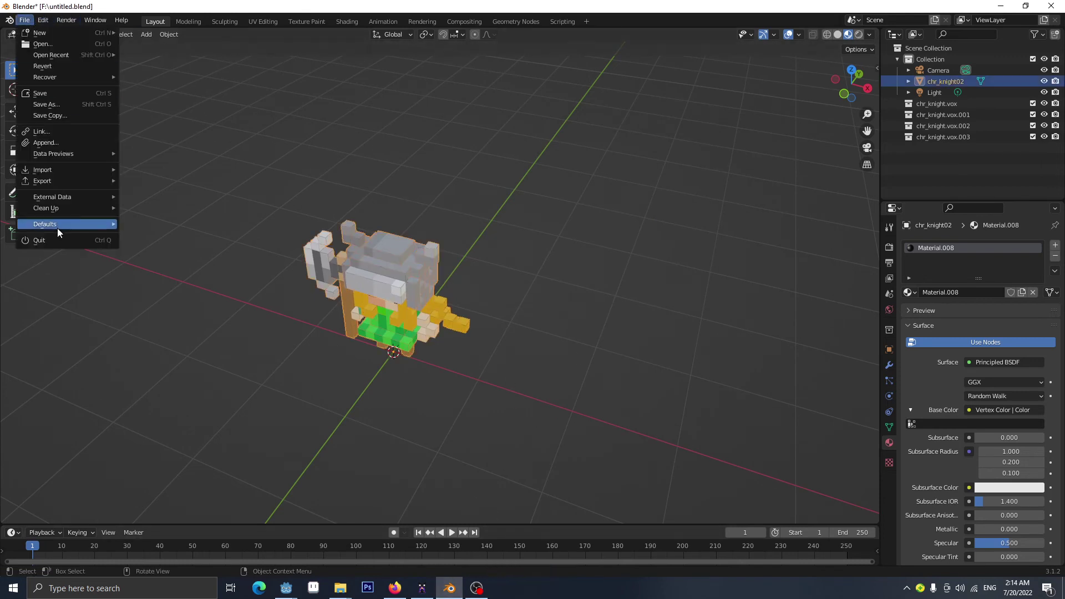
mouse_move(52, 180)
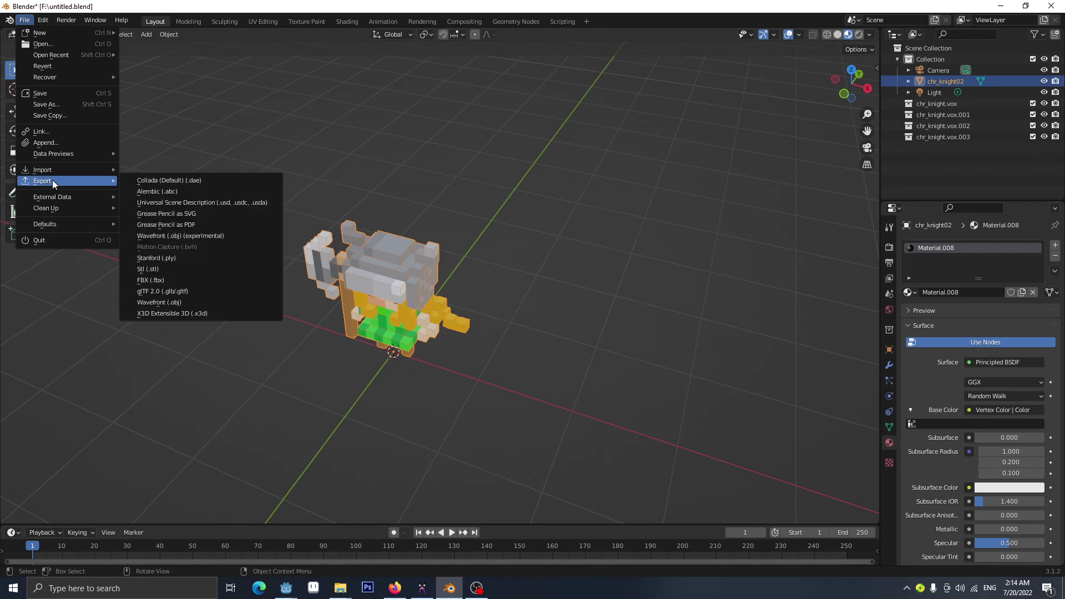
click(201, 291)
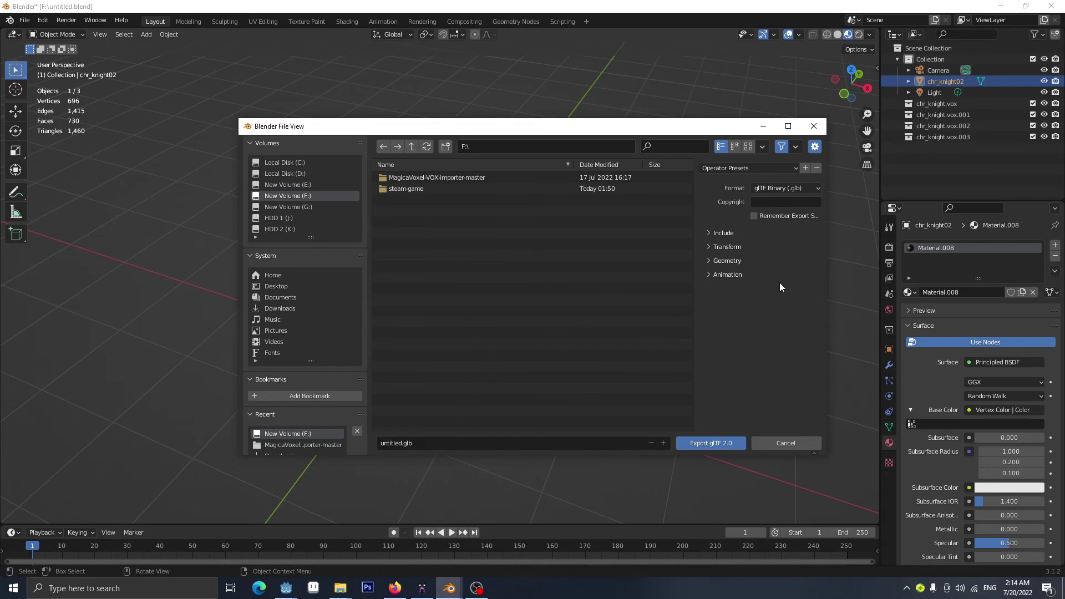
click(721, 233)
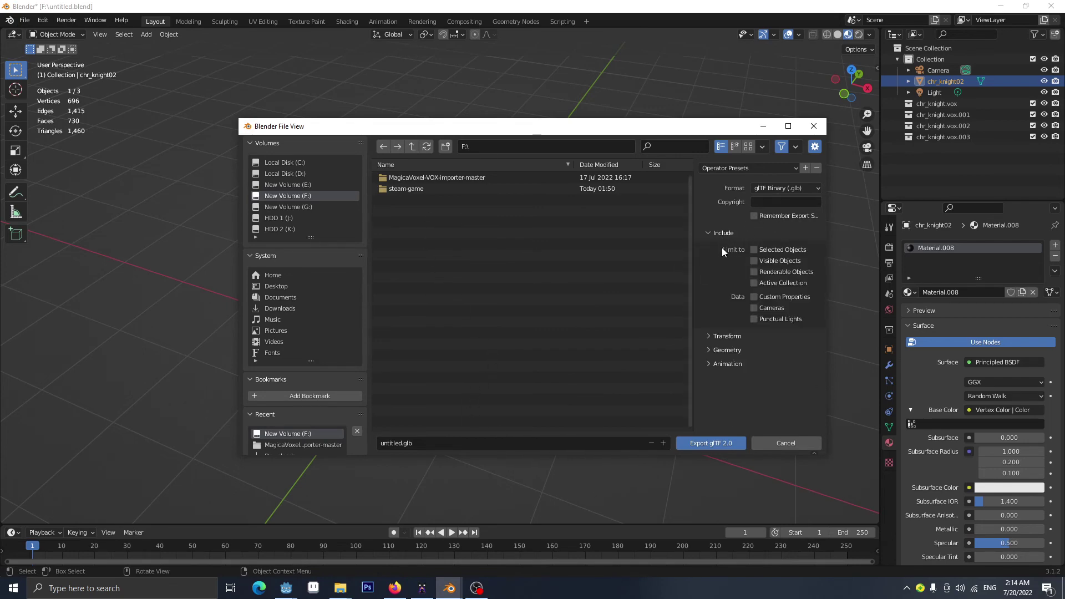
click(727, 336)
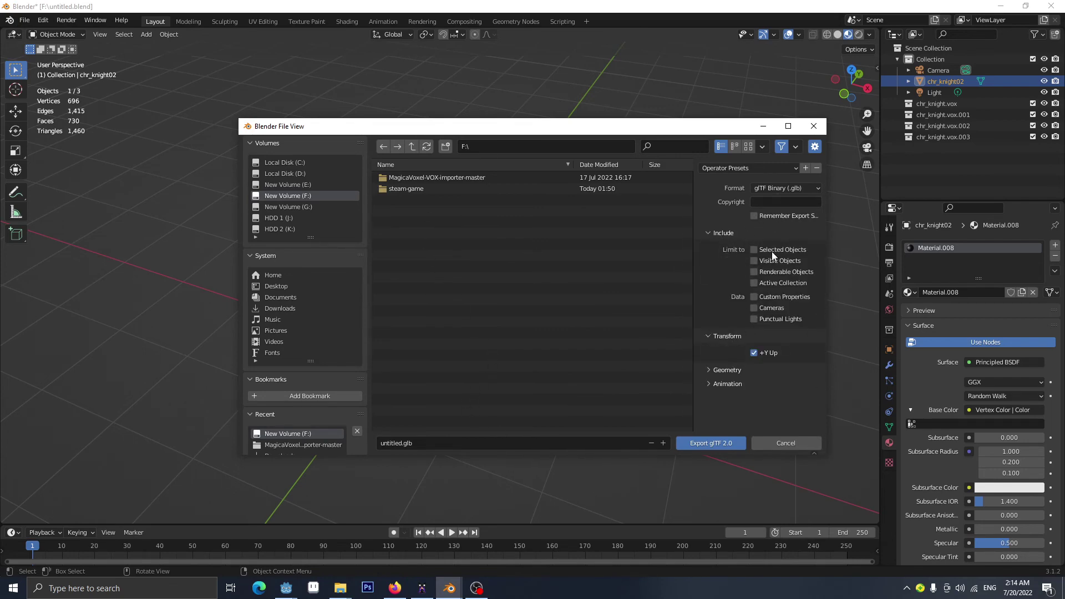
click(754, 249)
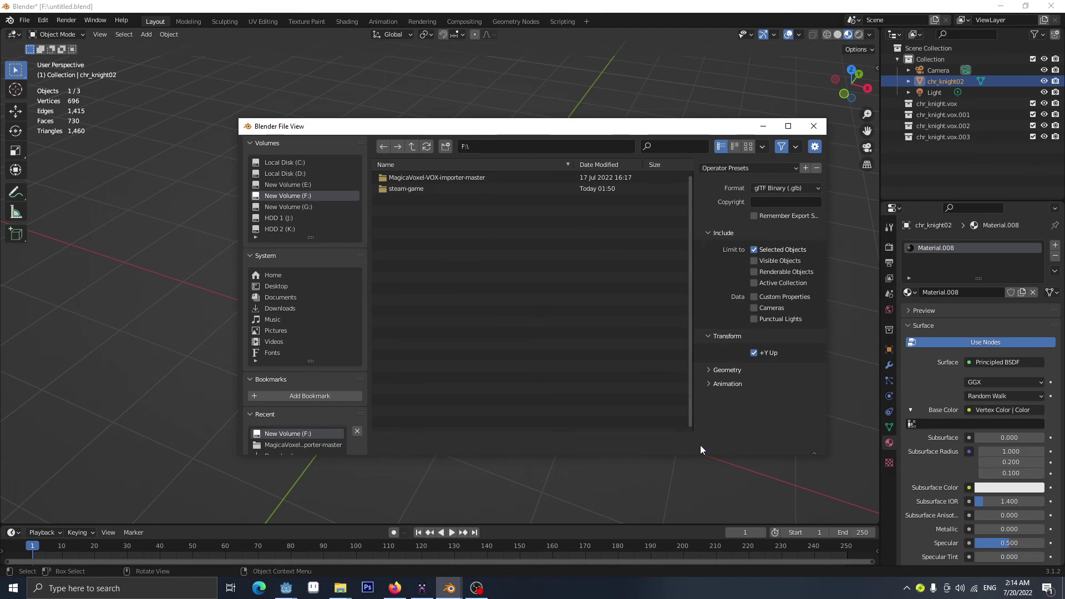
click(699, 444)
Move untitled.glb from drive F into the 0031 Enemy chase player project's Assets folder.
mouse_move(329, 587)
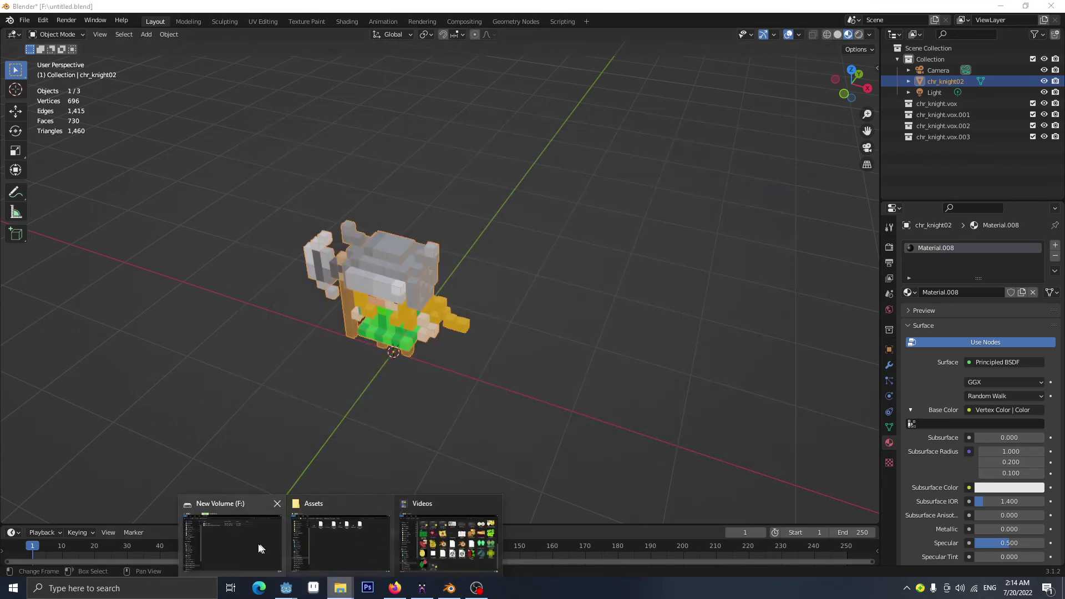
click(235, 533)
click(272, 259)
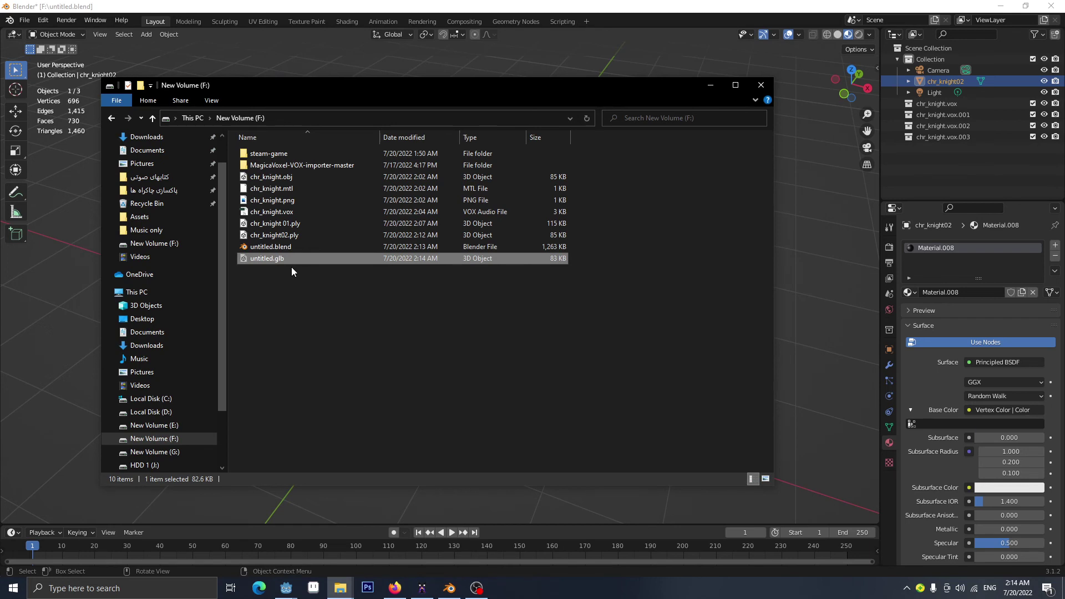
mouse_move(340, 587)
click(335, 541)
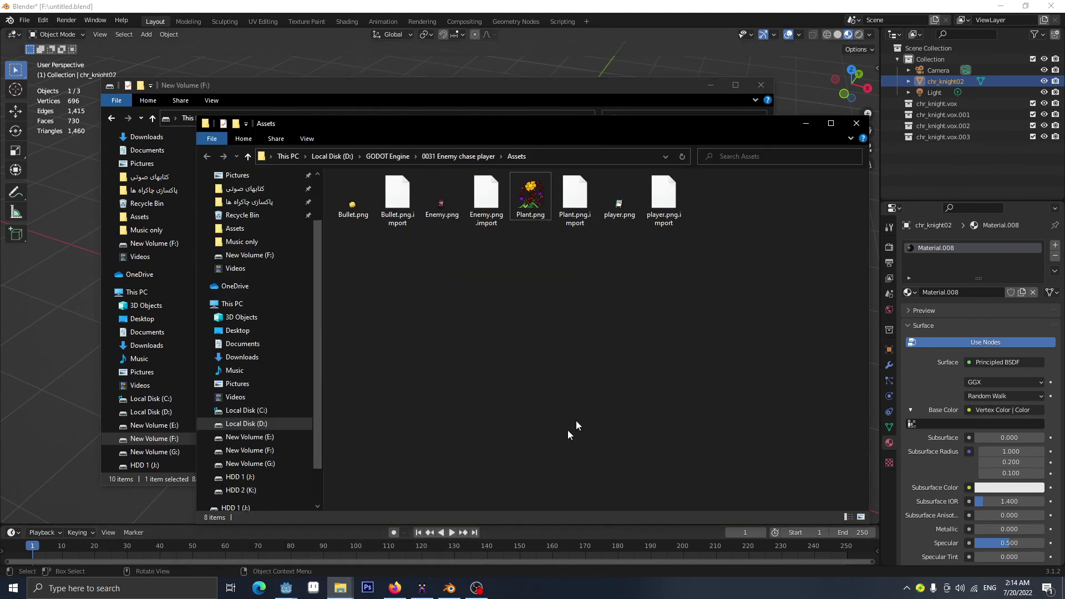
key(ctrl+v)
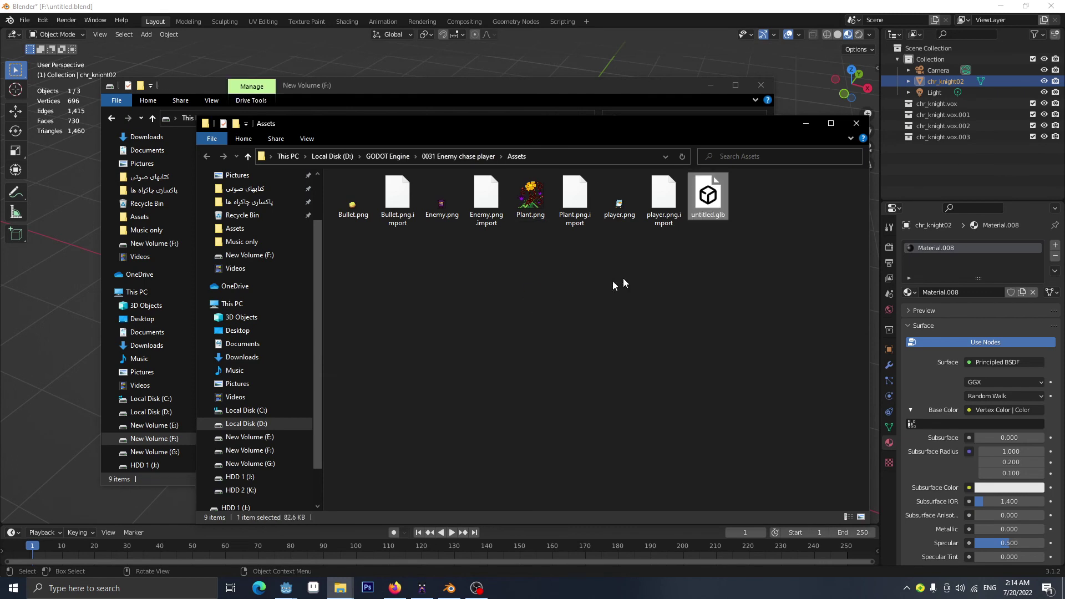
mouse_move(292, 590)
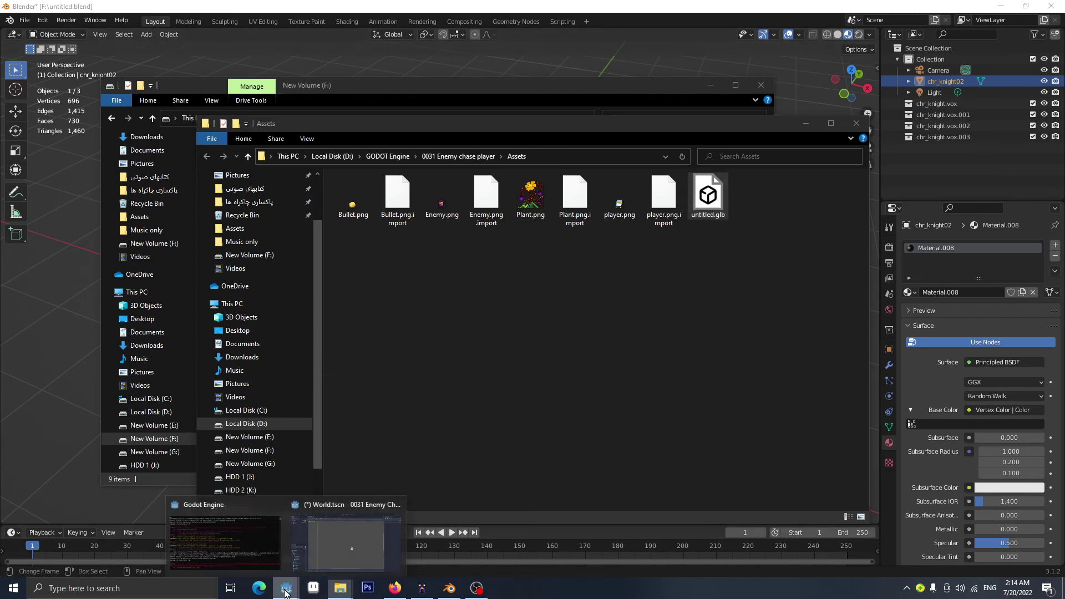
click(327, 537)
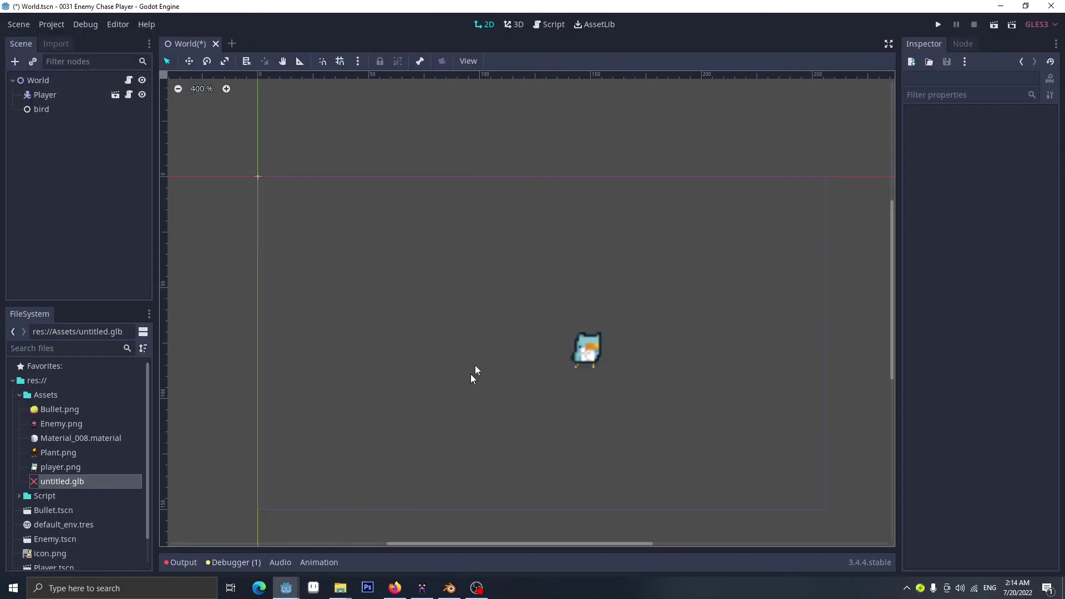
Open untitled.glb in Godot, inspect the coloured chr_knight02, then bring up MagicaVoxel's original for comparison.
double_click(67, 481)
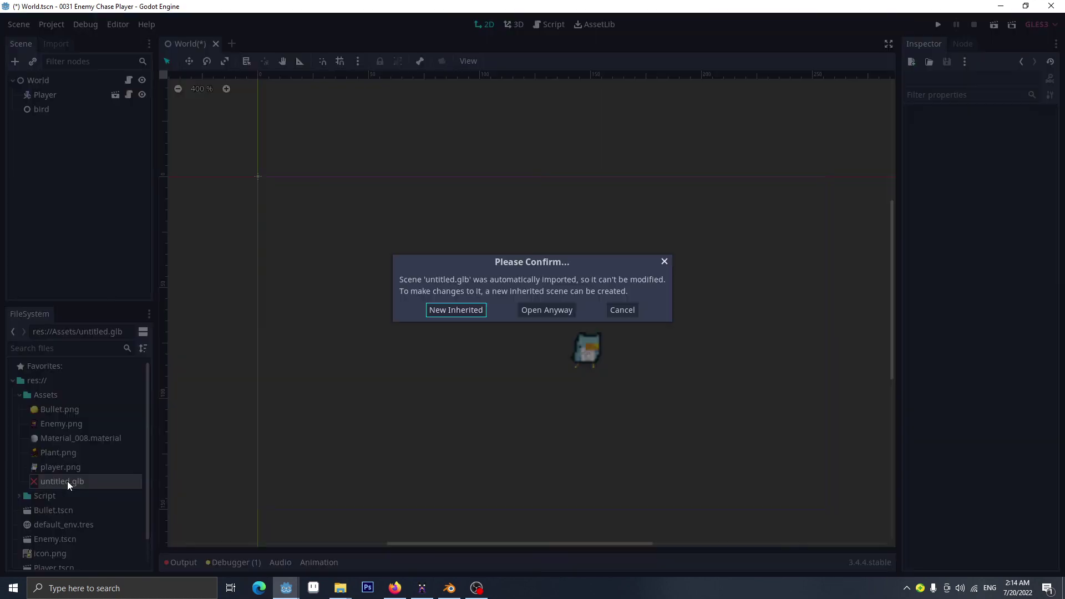
click(551, 310)
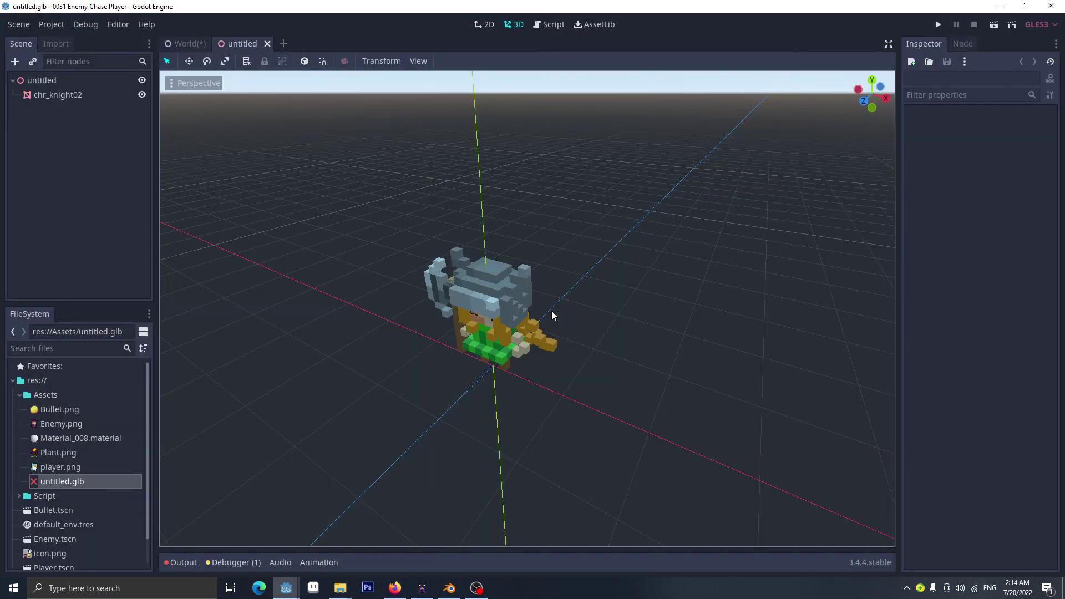
middle_drag(551, 316, 465, 364)
scroll(498, 320, up, 8)
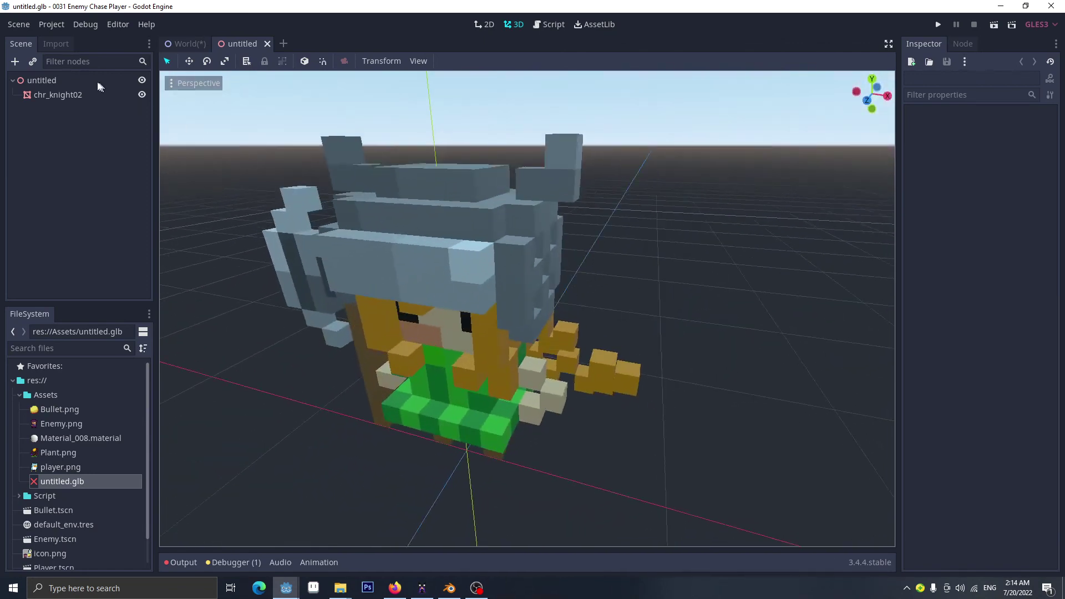
click(73, 95)
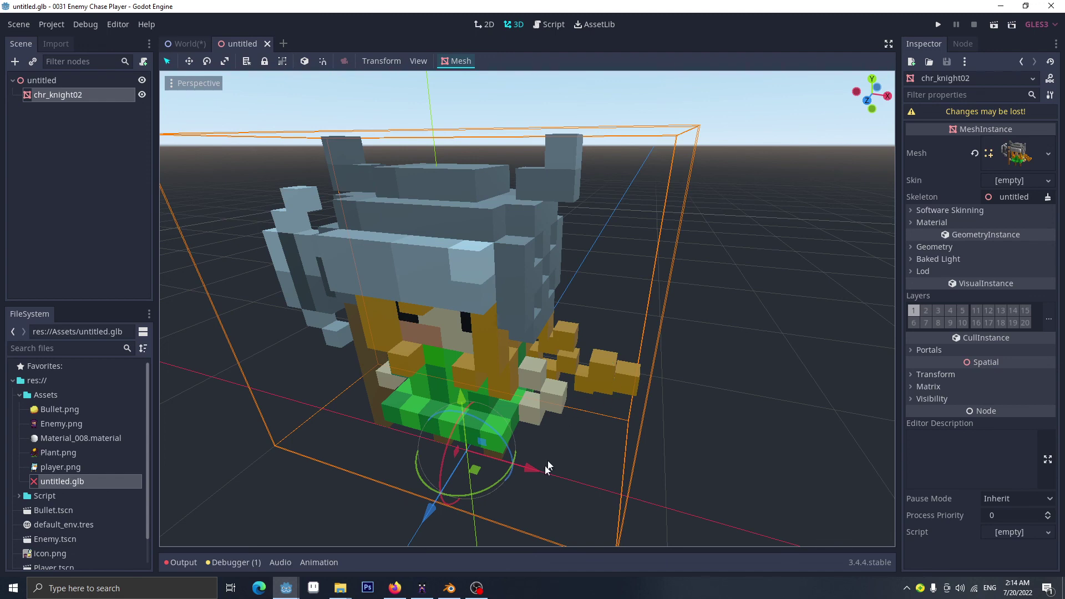
middle_drag(524, 420, 551, 412)
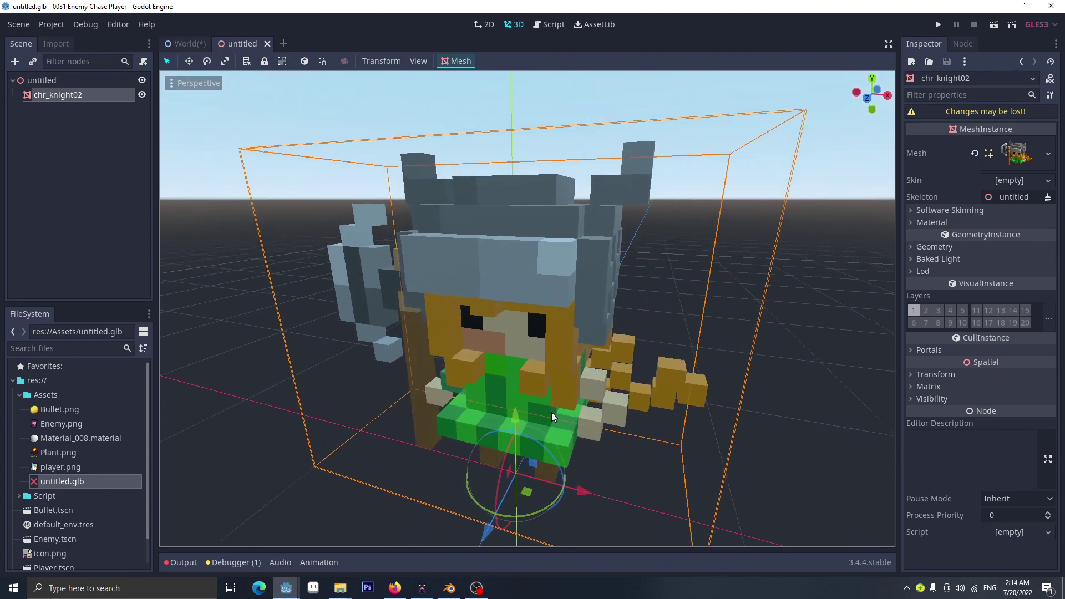
scroll(551, 412, down, 2)
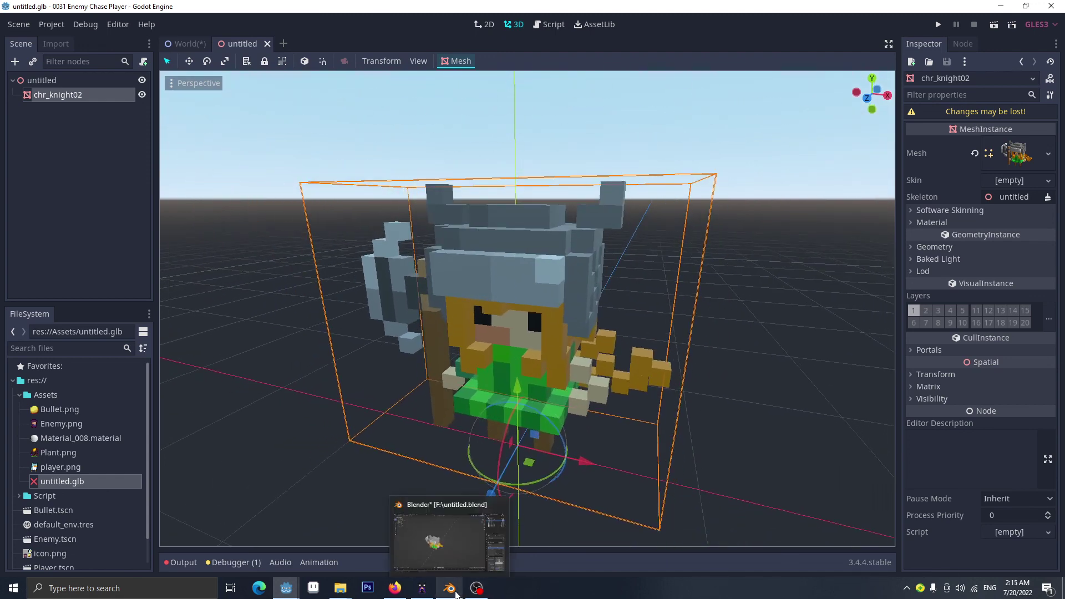
click(422, 588)
right_drag(598, 464, 597, 424)
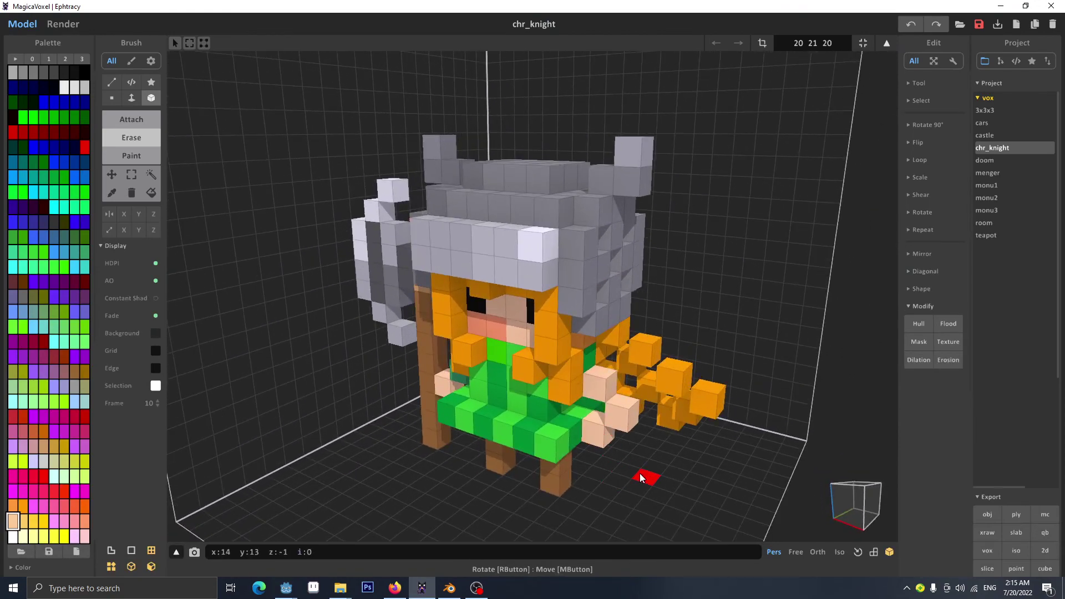
mouse_move(640, 474)
right_down()
mouse_move(576, 490)
mouse_move(480, 488)
mouse_move(571, 494)
mouse_move(674, 475)
mouse_move(599, 476)
mouse_move(635, 478)
right_up()
scroll(631, 431, down, 2)
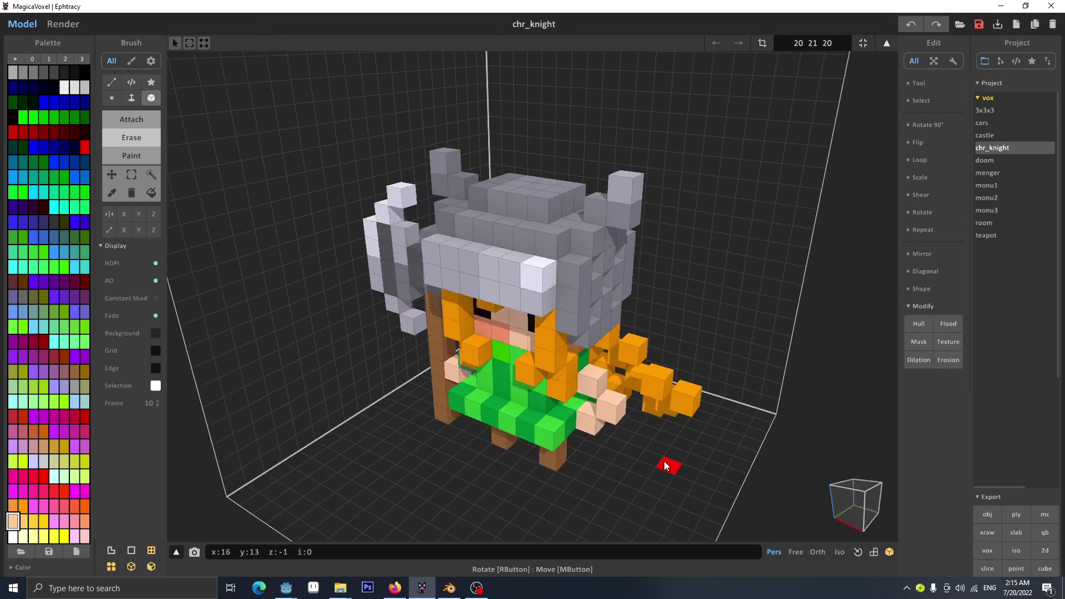